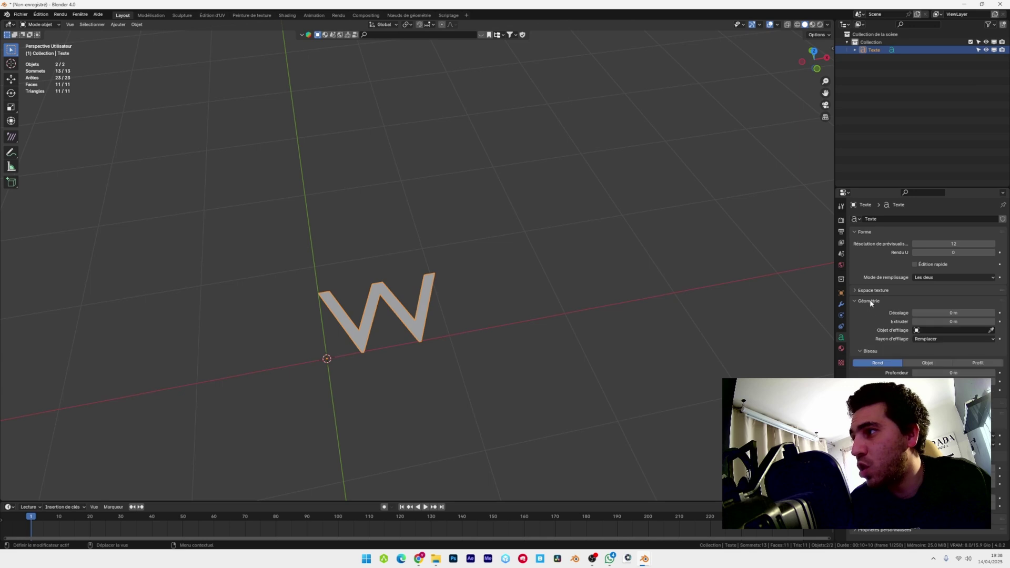
Set the W text's extrusion to 0.07 m and its geometry offset to 0.01 m.
left_click_drag(947, 321, 958, 322)
left_click(950, 320)
type("0.7")
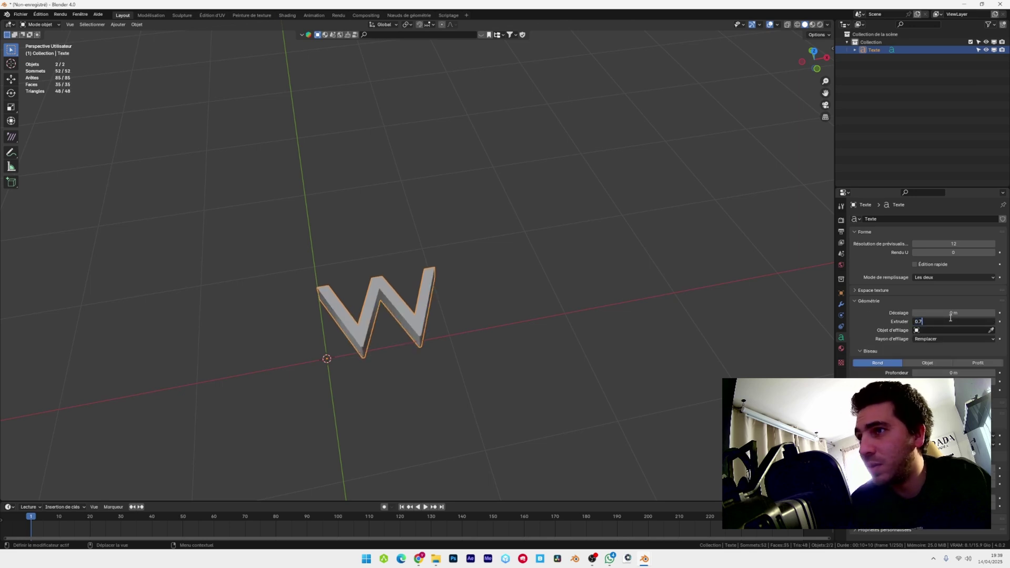
key("Return")
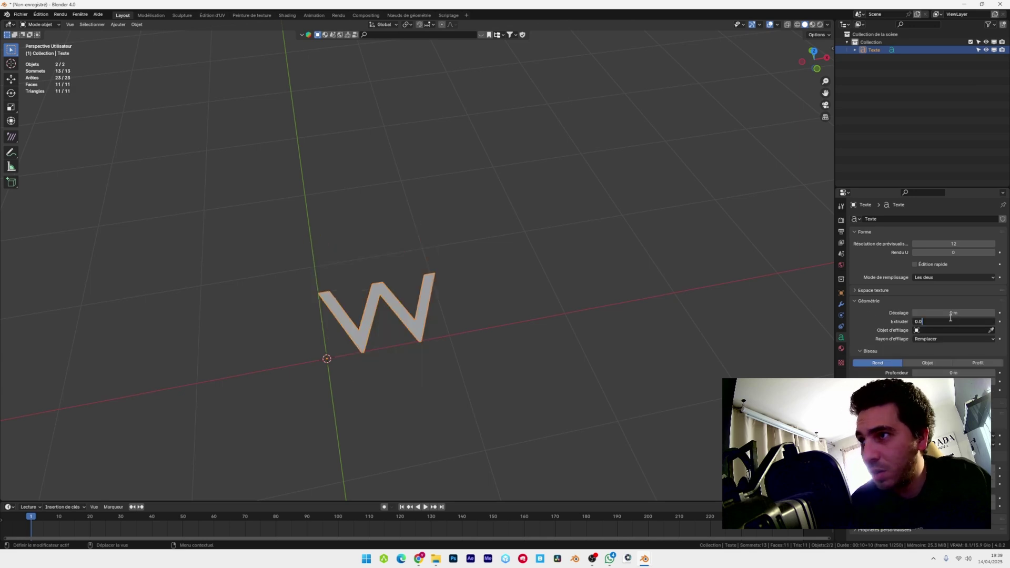
type("7")
key("Return")
mouse_move(444, 336)
middle_mouse_down()
mouse_move(497, 298)
mouse_move(427, 335)
mouse_move(458, 334)
middle_mouse_up()
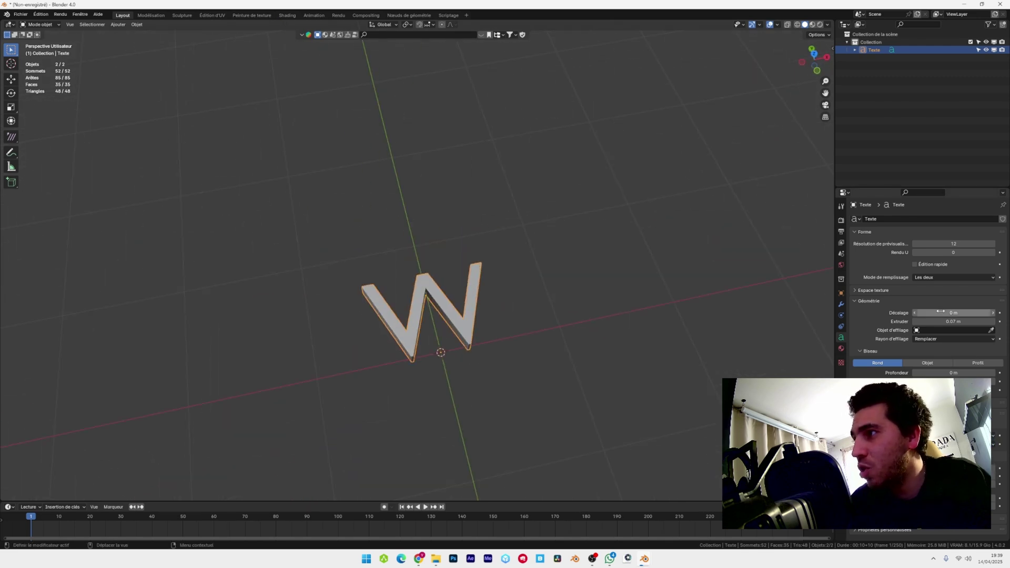
left_click(941, 312)
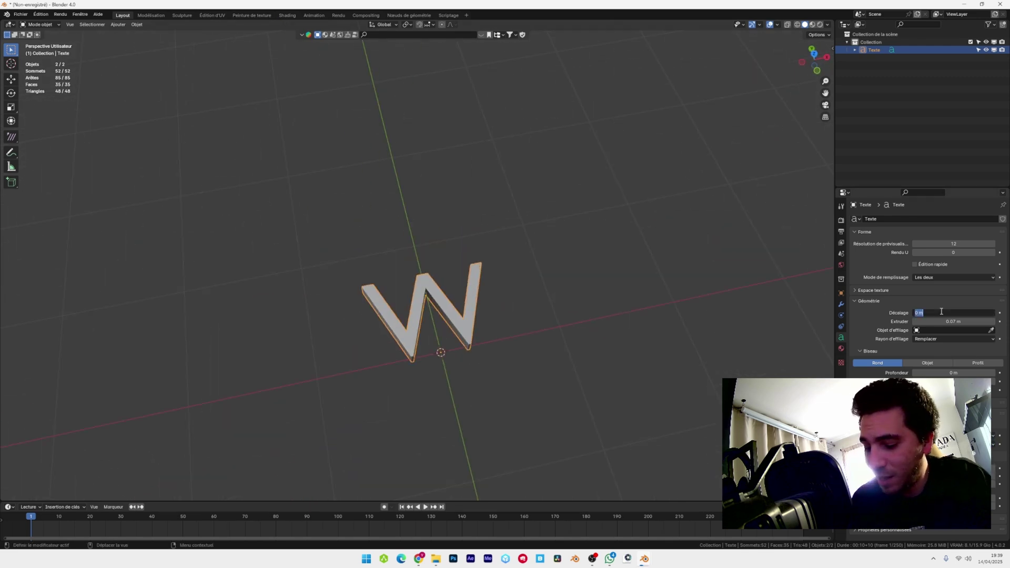
key("Return")
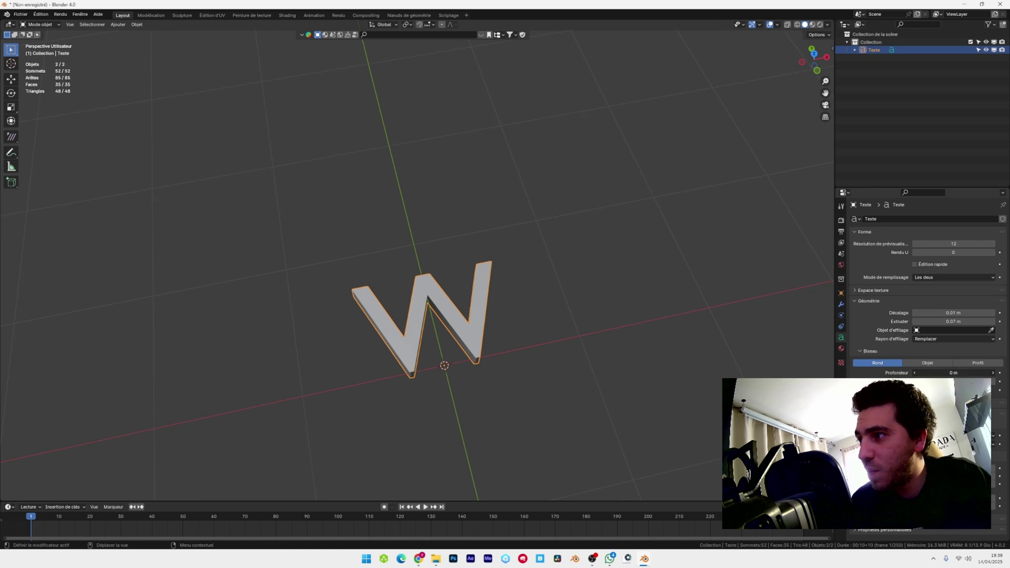
Give the W text a round bevel 0.01 m deep and adjust the bevel resolution.
key("Return")
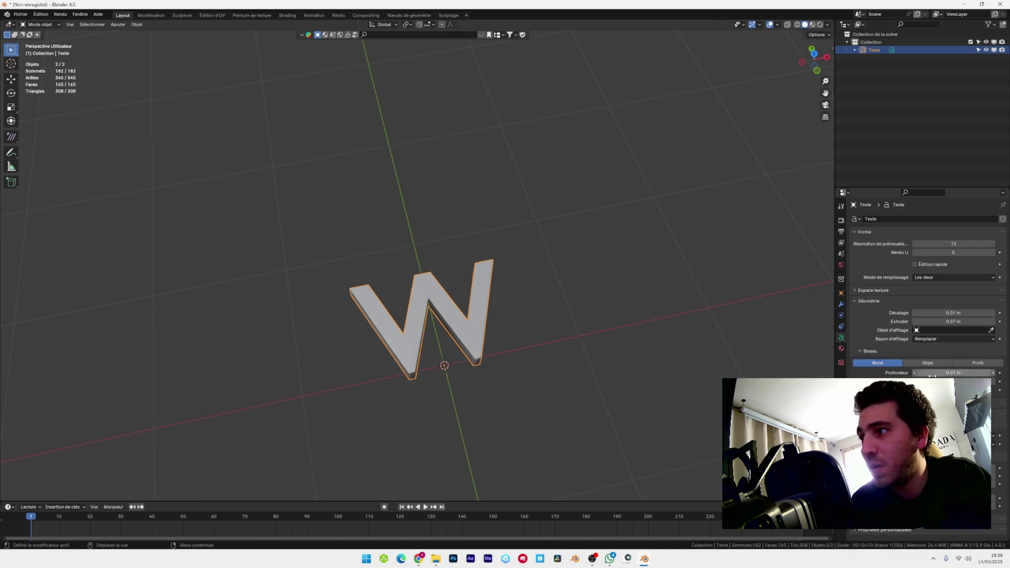
left_click(928, 382)
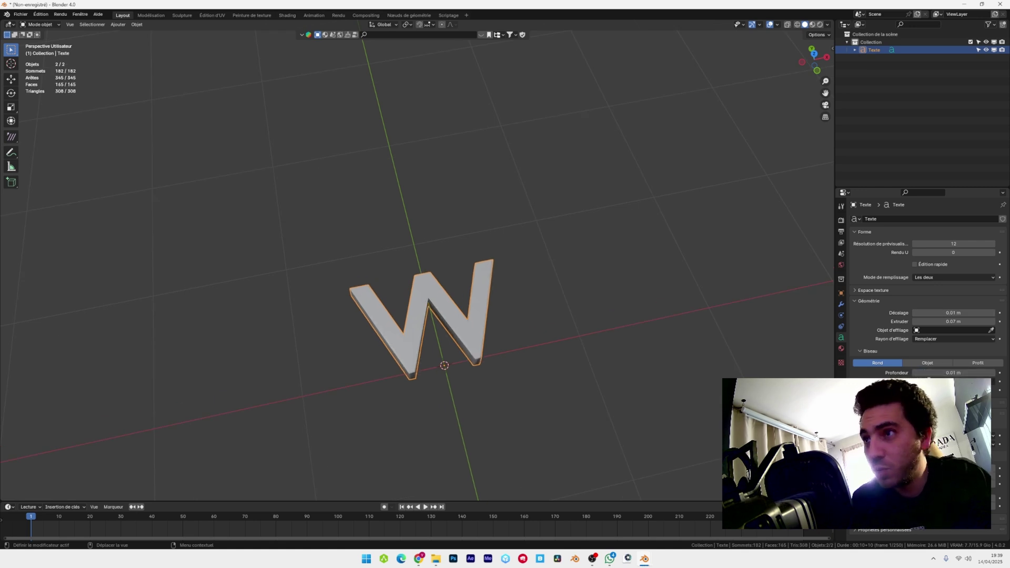
key("Return")
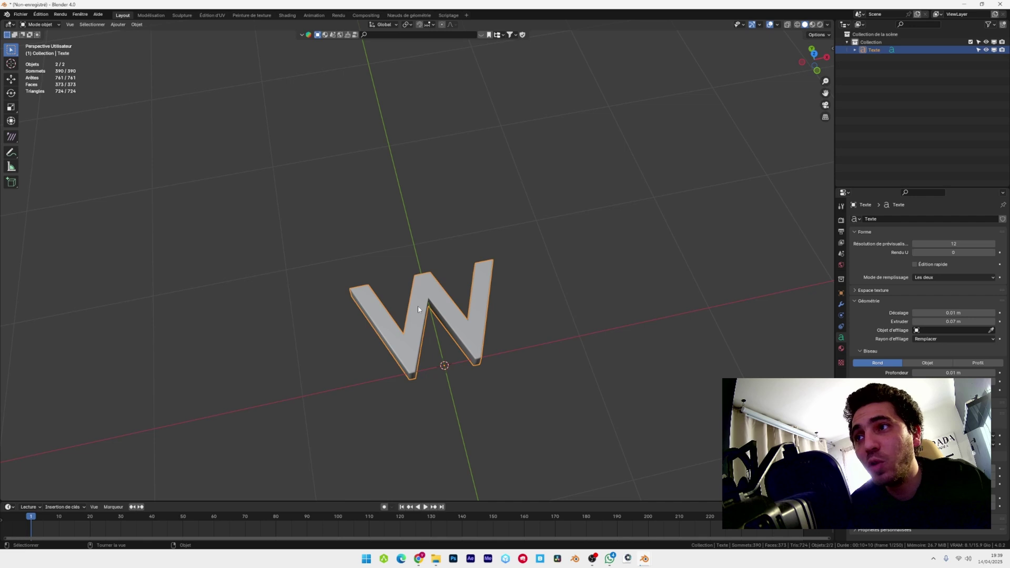
Convert the W text object to a mesh and view its geometry in Edit Mode.
key("F3")
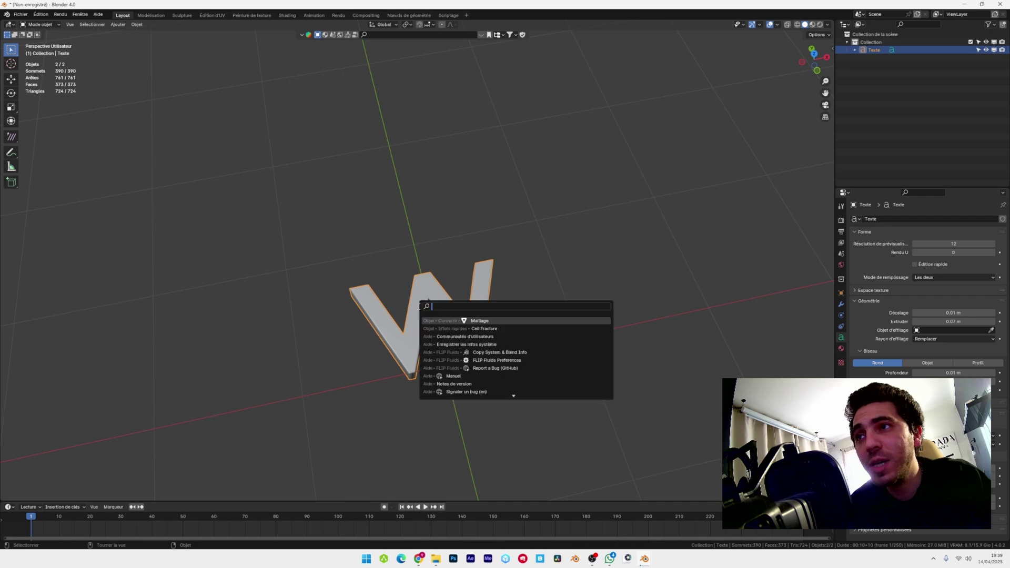
left_click(480, 321)
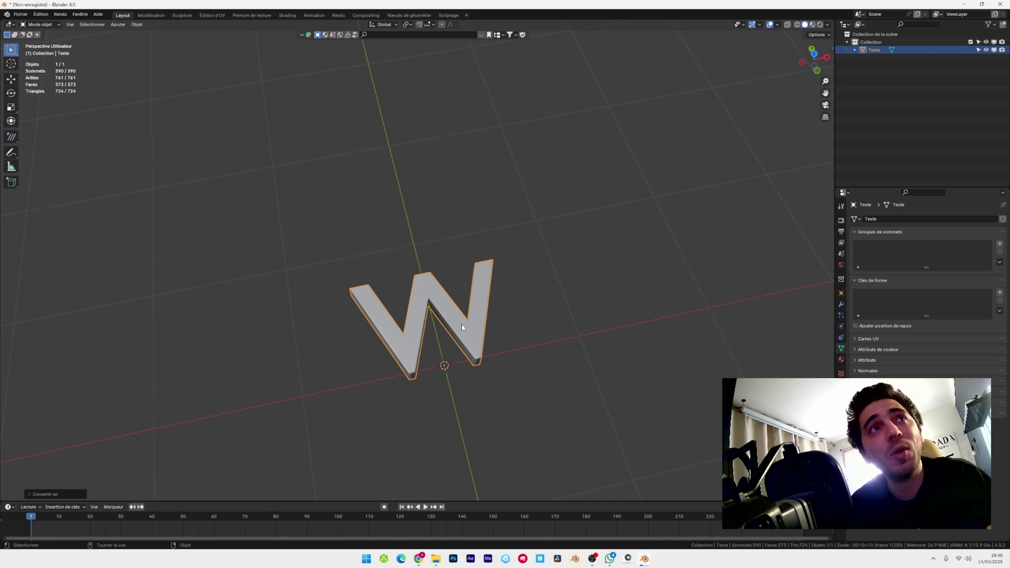
left_click(40, 24)
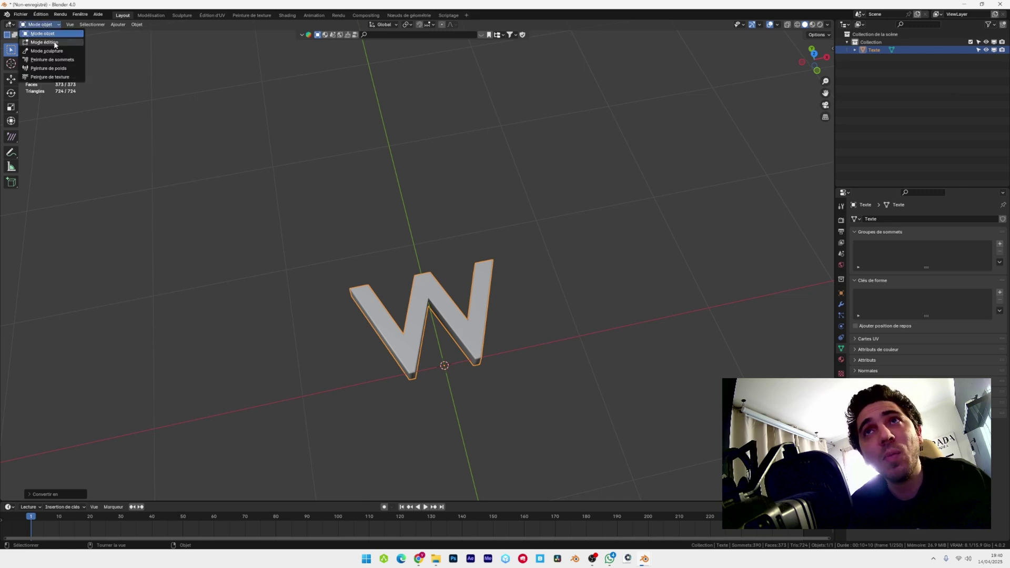
left_click(37, 43)
middle_click_drag(465, 312, 476, 268)
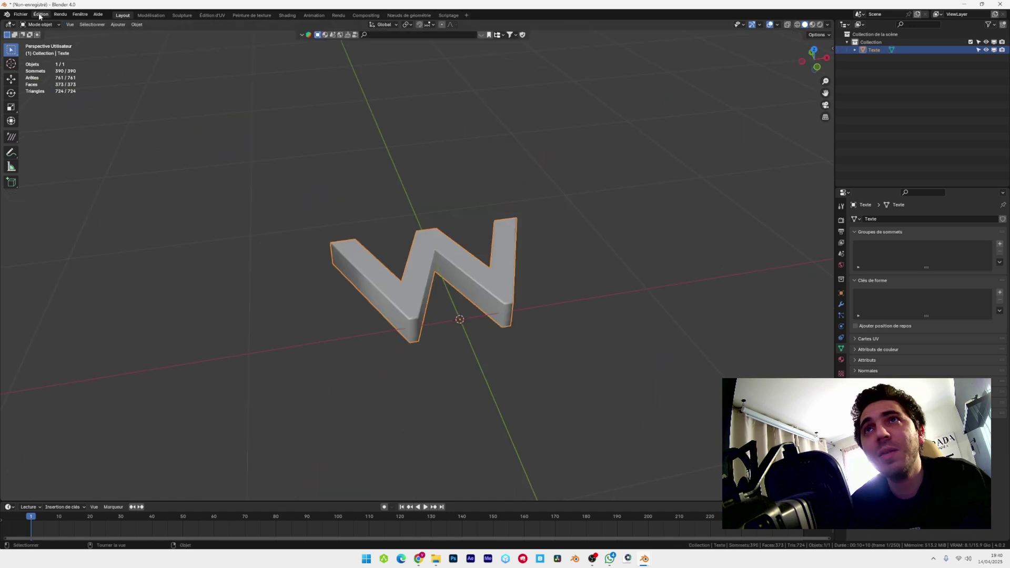
Search the add-on preferences for "cell" and show the details of the Cell Fracture add-on.
left_click(40, 16)
left_click(51, 117)
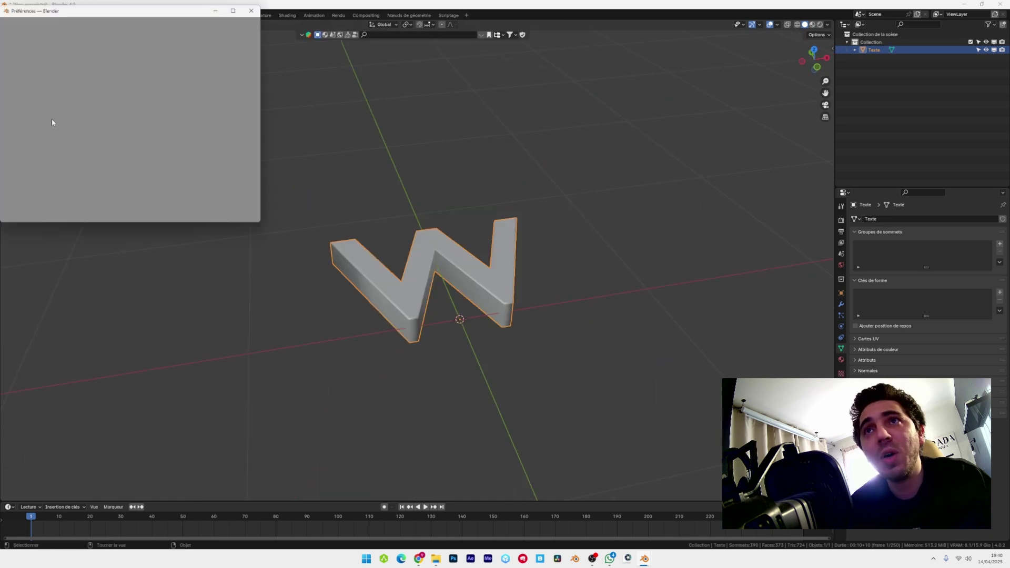
left_click(17, 90)
left_click(217, 34)
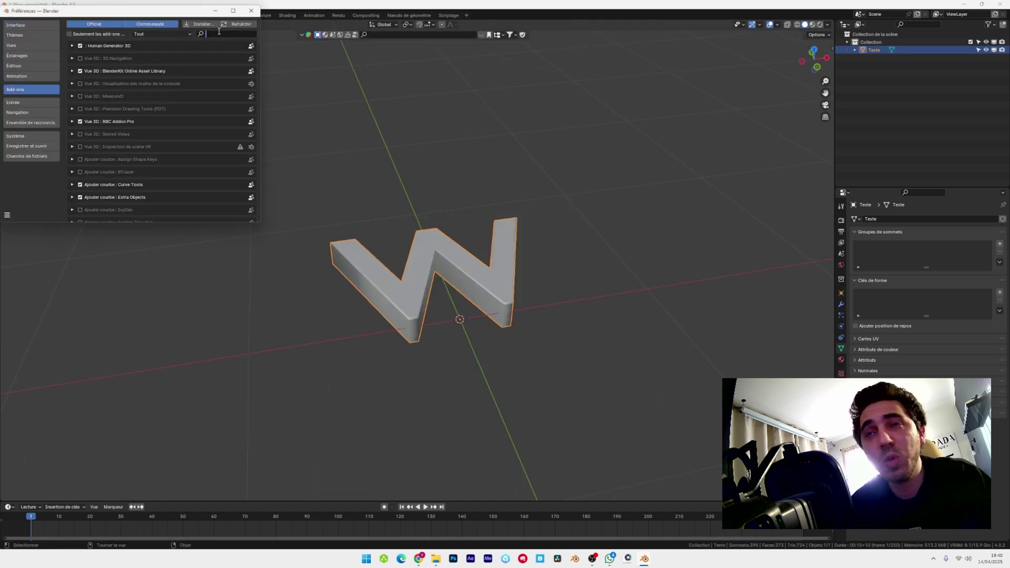
type("cell")
key("Return")
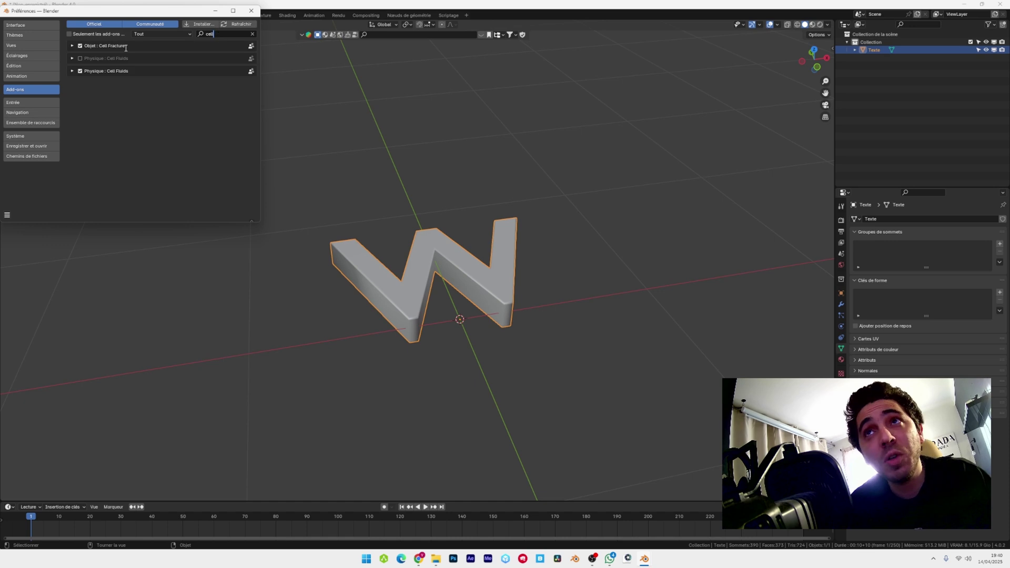
left_click(72, 46)
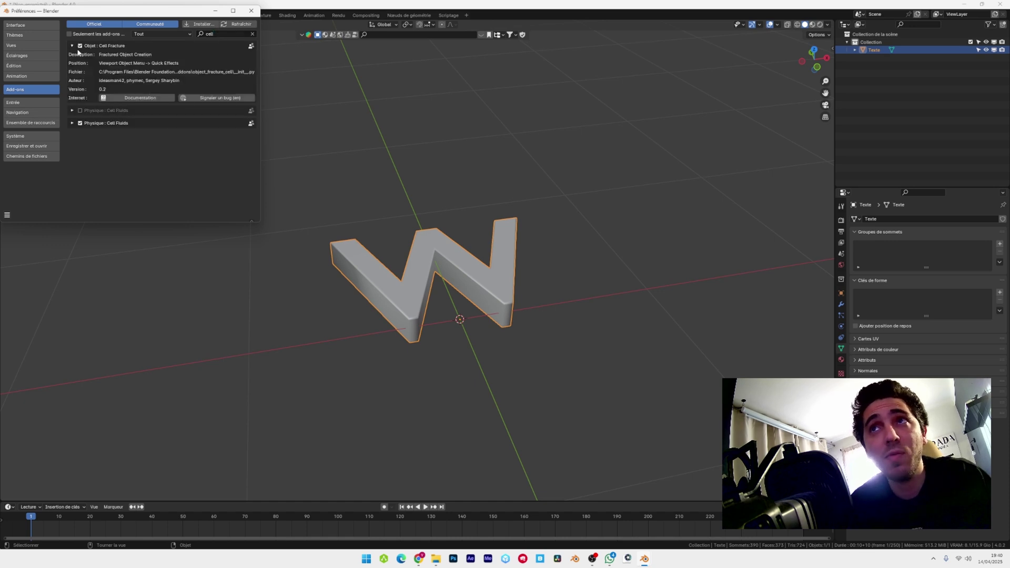
Save the preferences and close their window.
left_click(7, 216)
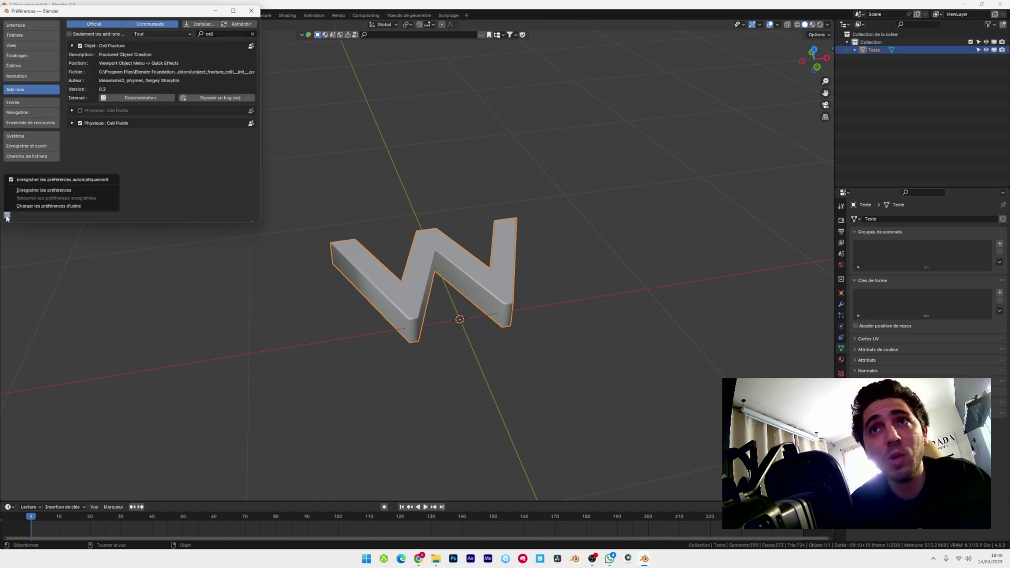
left_click(52, 189)
left_click(251, 11)
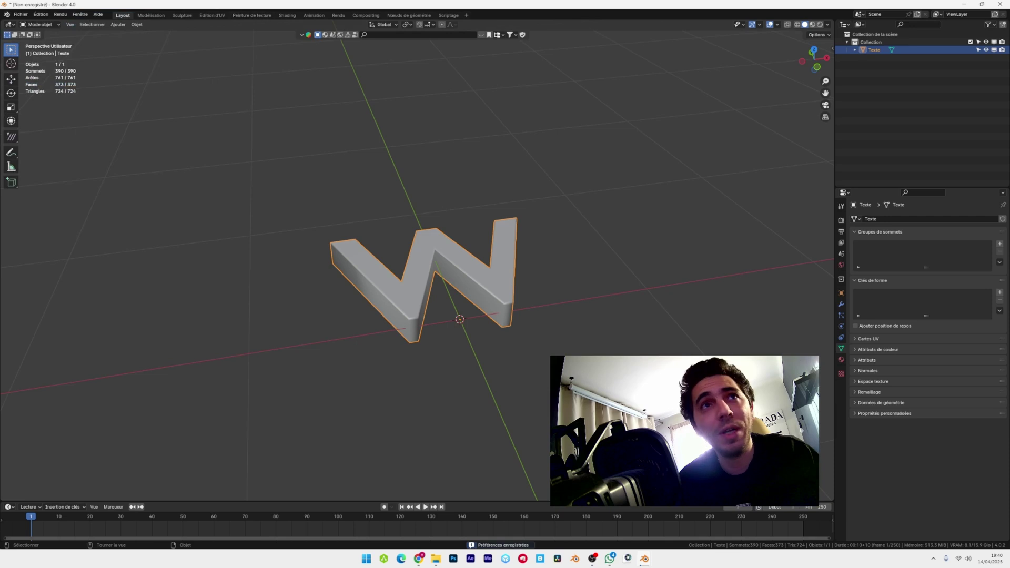
Set the render engine to Cycles and its device to GPU compute (Calcul GPU).
left_click(821, 235)
left_click(841, 221)
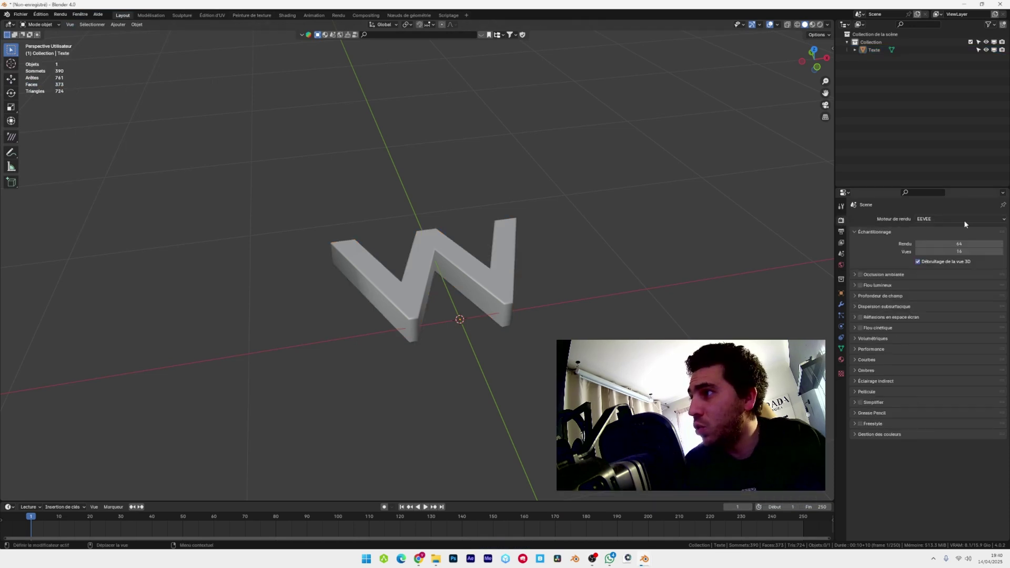
left_click(964, 219)
left_click(942, 241)
left_click(941, 241)
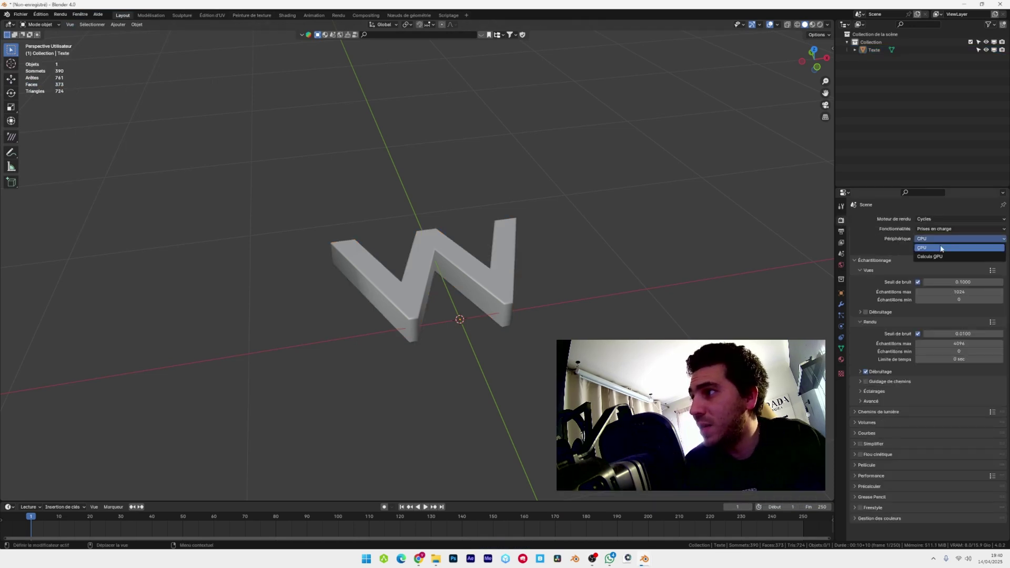
left_click(935, 256)
Enable viewport denoising and choose OptiX as the denoiser for both the viewport and the final render.
left_click(860, 312)
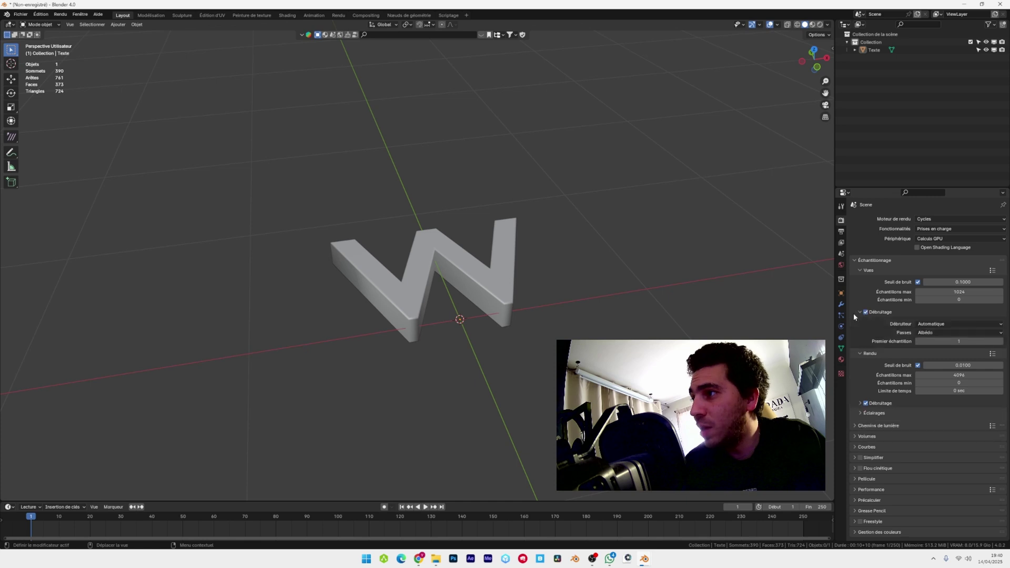
left_click(865, 312)
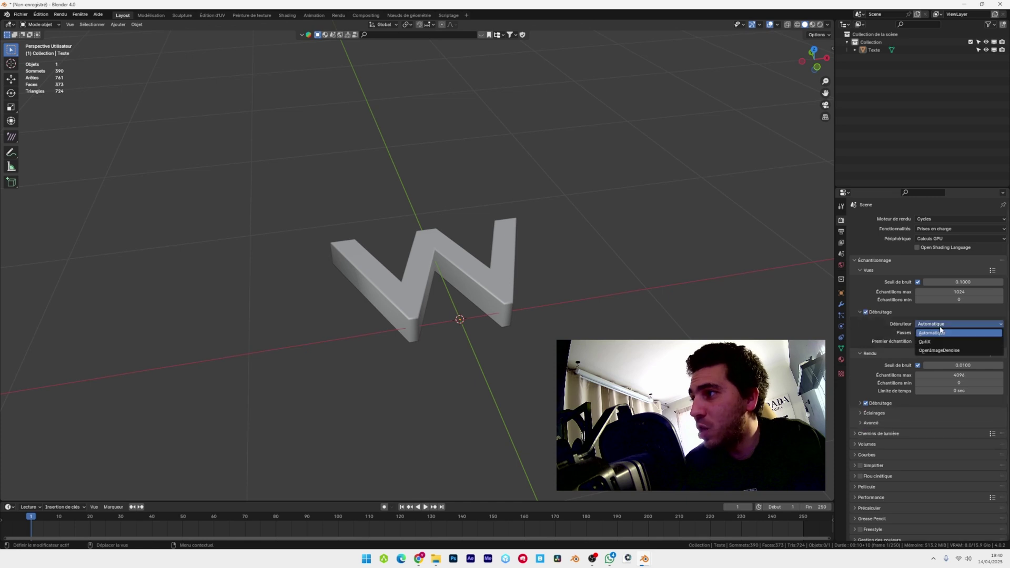
left_click(858, 402)
left_click(951, 418)
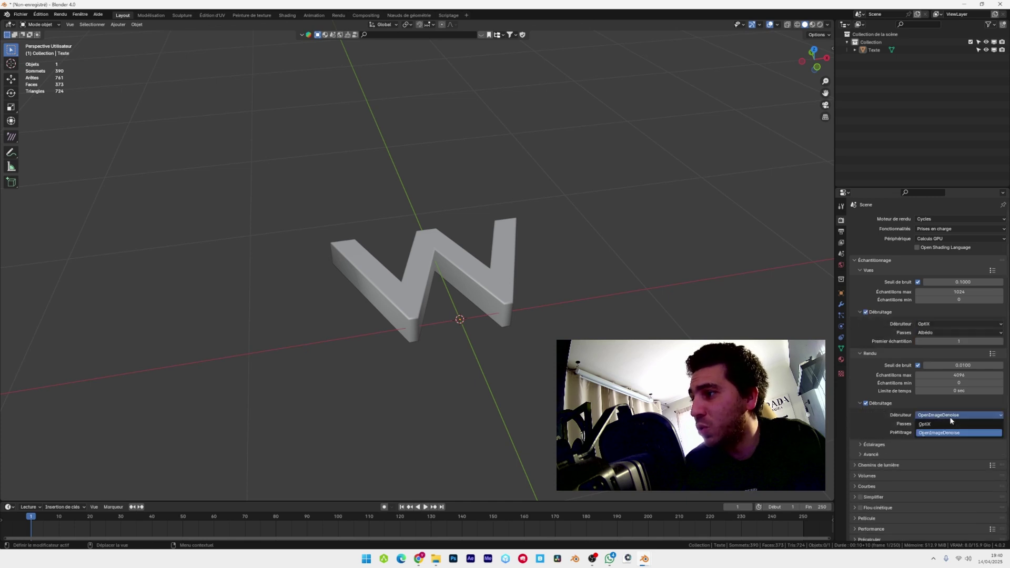
left_click(950, 423)
Set the maximum samples to 256 for both the viewport and the final render.
left_click(959, 294)
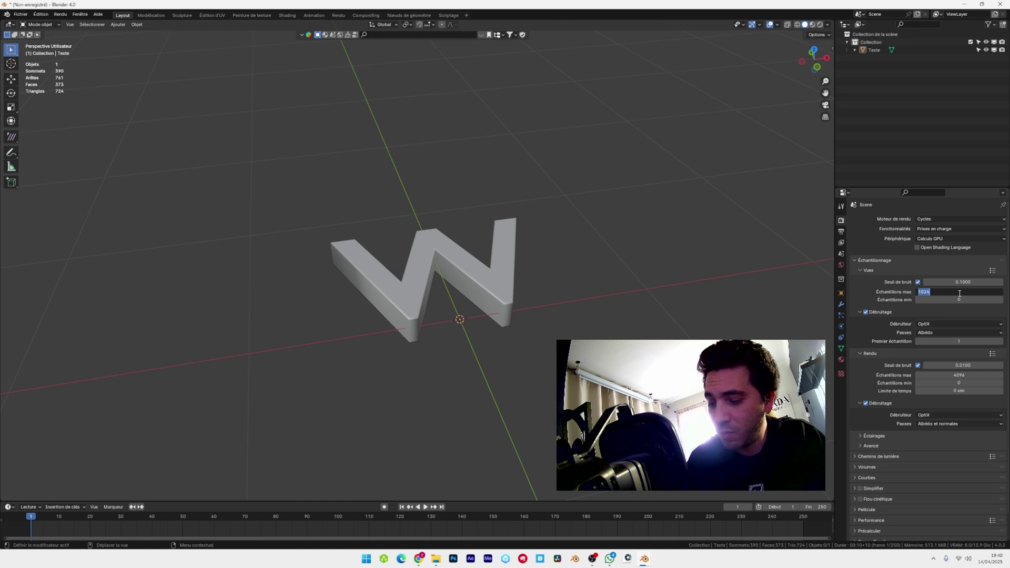
type("256")
key("Return")
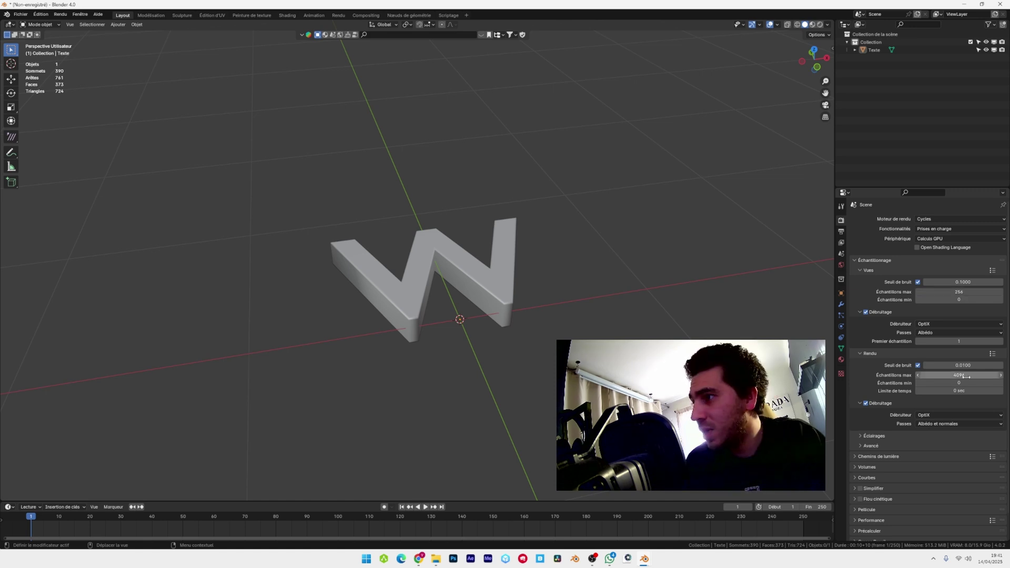
left_click(960, 374)
type("25")
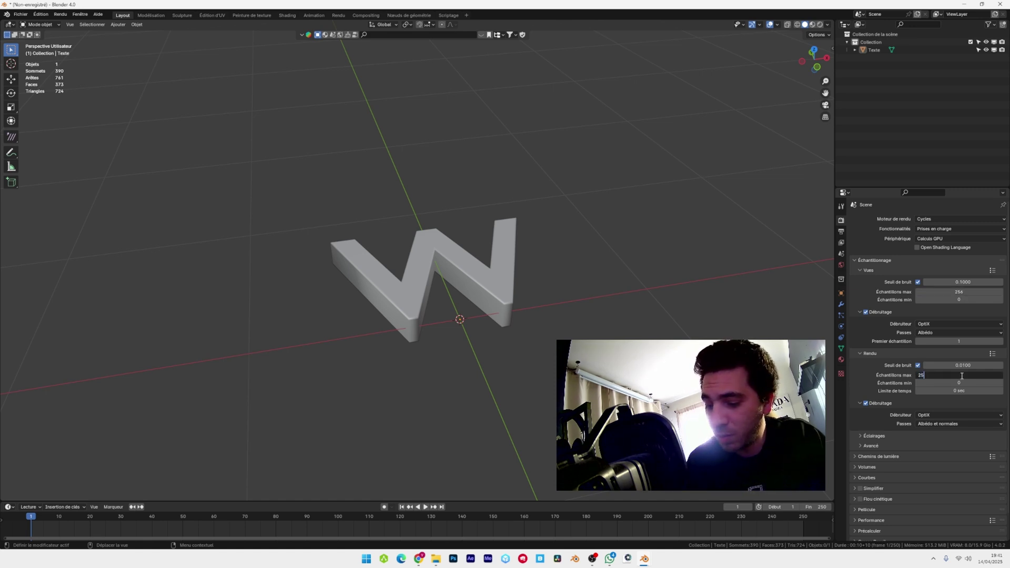
type("6")
key("Return")
Enable motion blur (Flou cinétique) in the render settings and check the Film settings.
scroll(938, 397, "down", 2)
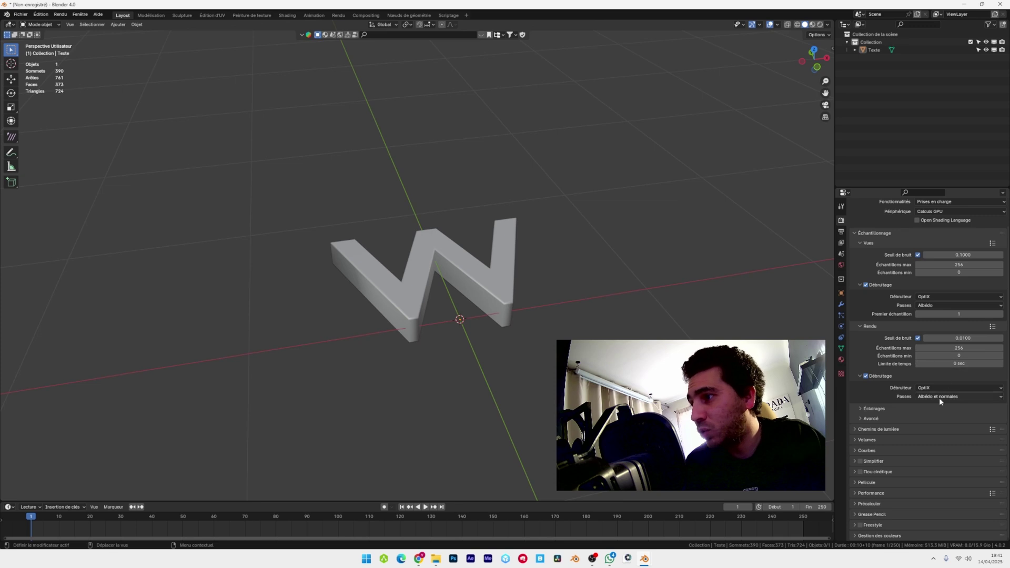
left_click(877, 483)
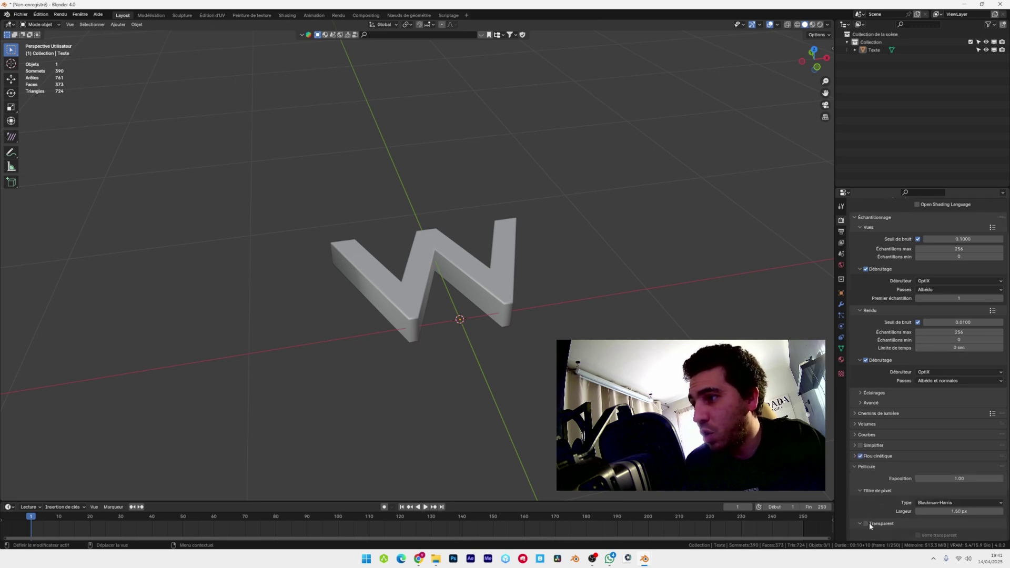
left_click(868, 482)
Set the render tile size to 516 in the performance memory settings.
left_click(872, 493)
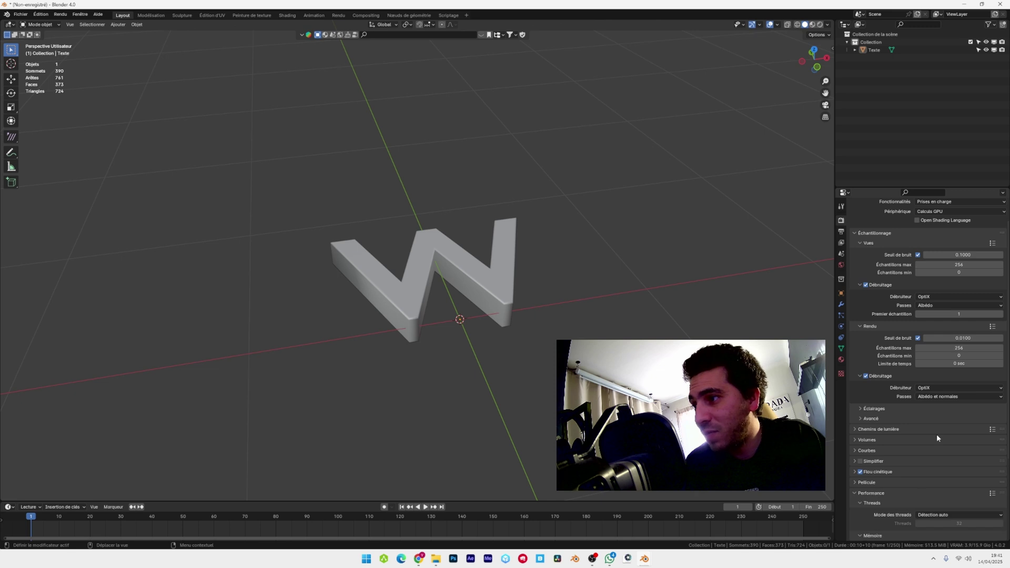
scroll(936, 434, "down", 5)
left_click(960, 493)
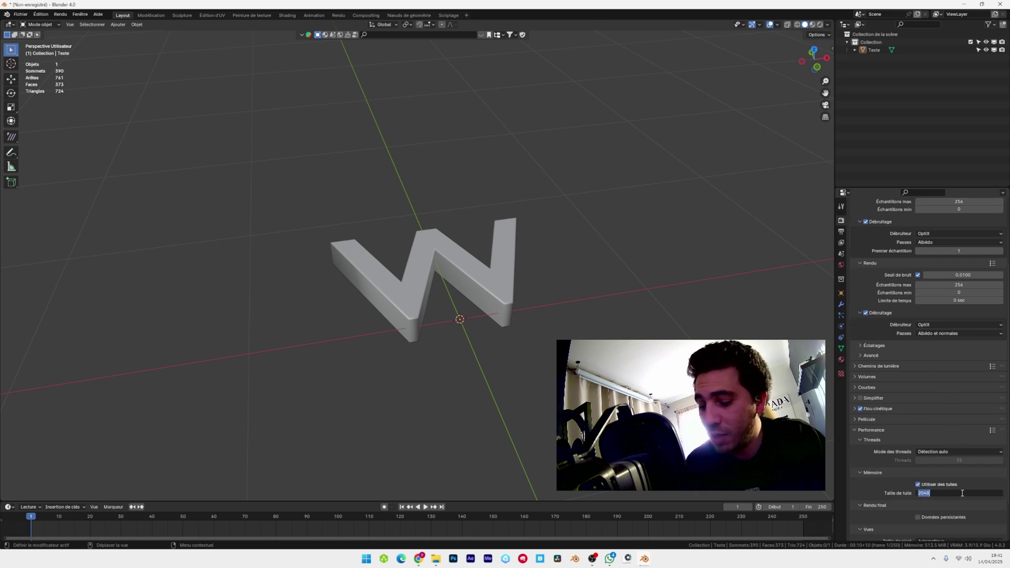
key("Return")
Save the project as sans_nom.blend in a new folder named animation5.
left_click(20, 15)
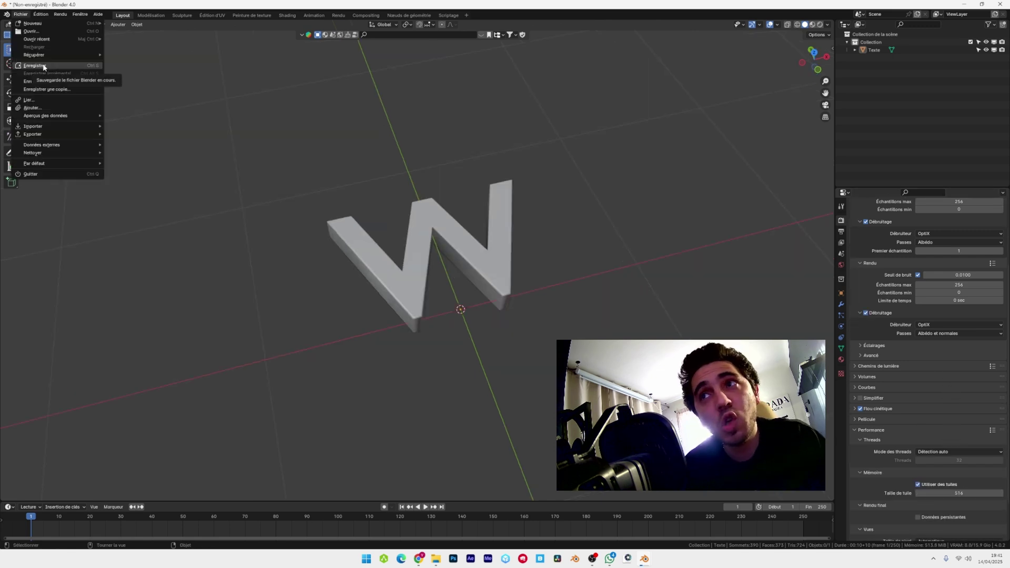
left_click(44, 67)
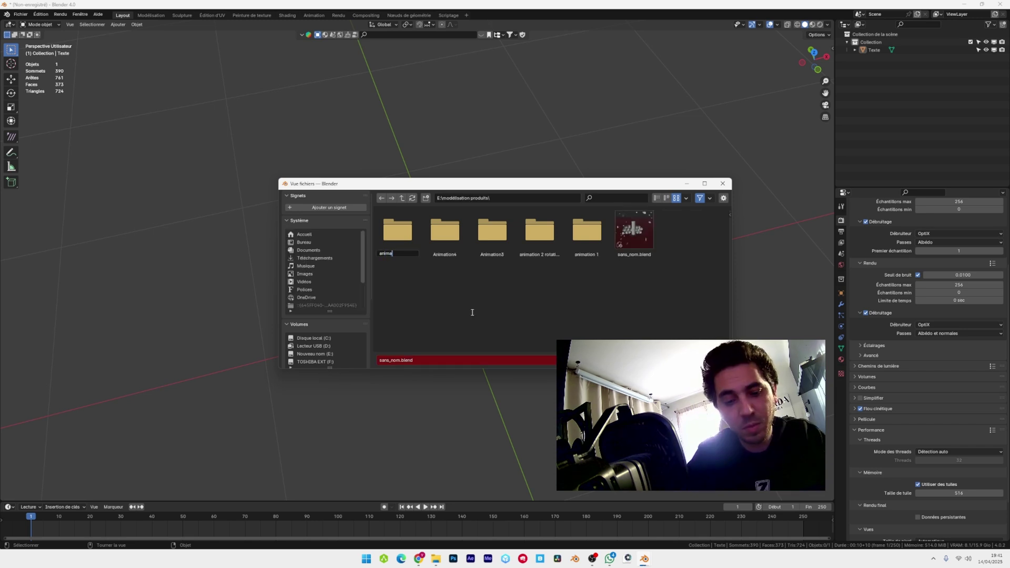
type("tion")
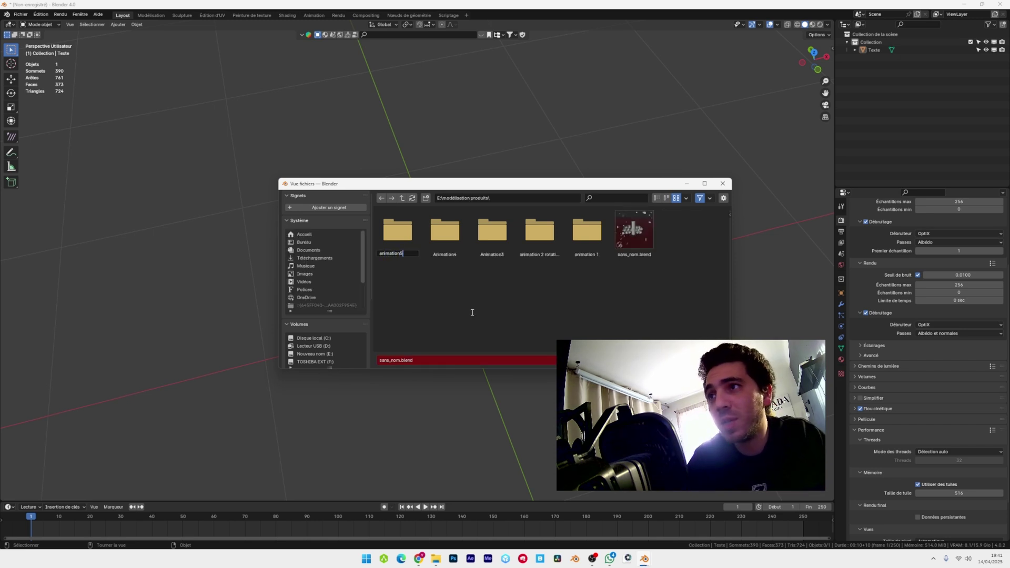
type("5")
key("Return")
key("Return")
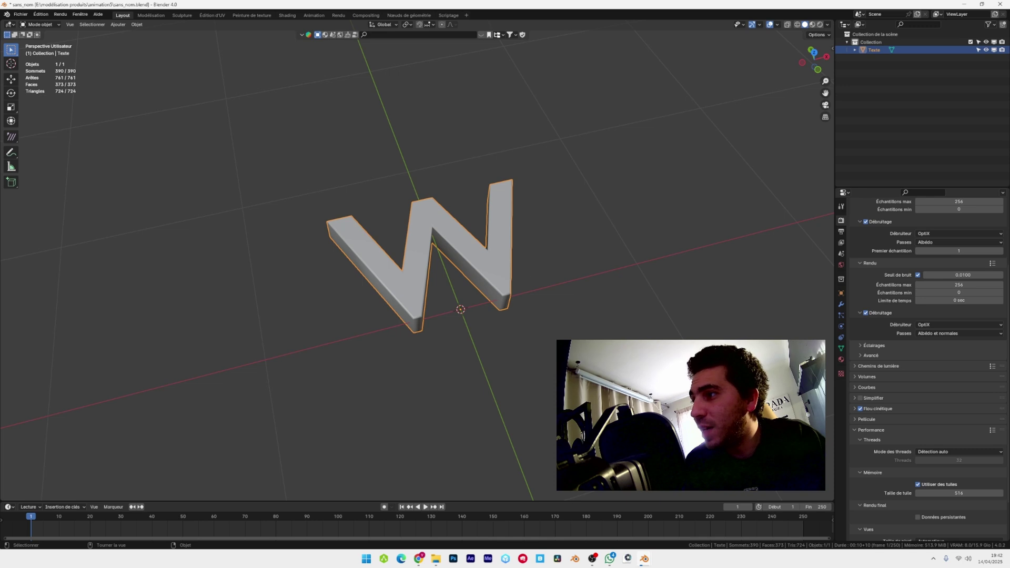
Add a new material to the W mesh.
left_click(841, 359)
left_click(958, 251)
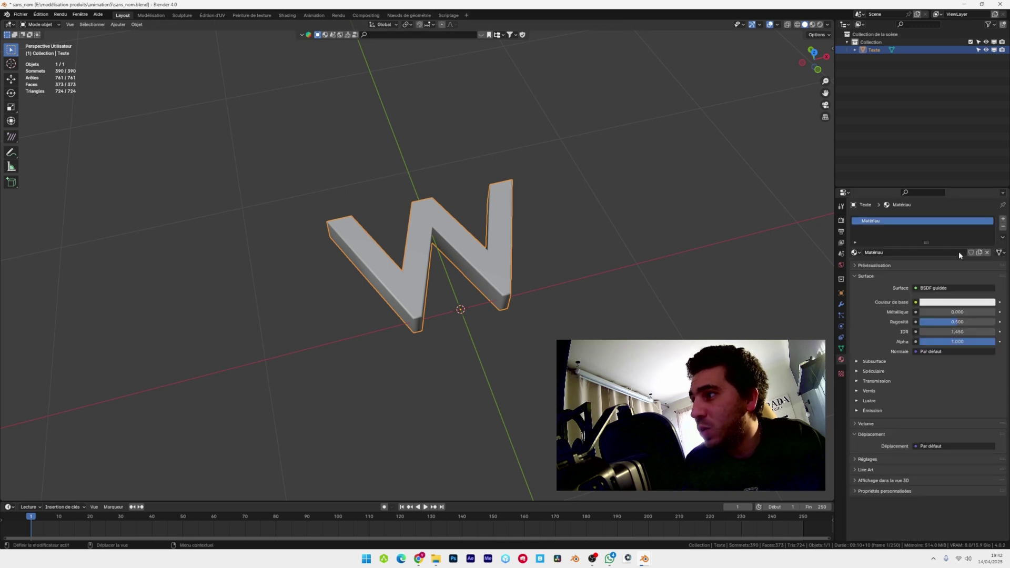
Add a second slot with a new material to the W and set the first material's base colour to black.
left_click(1002, 218)
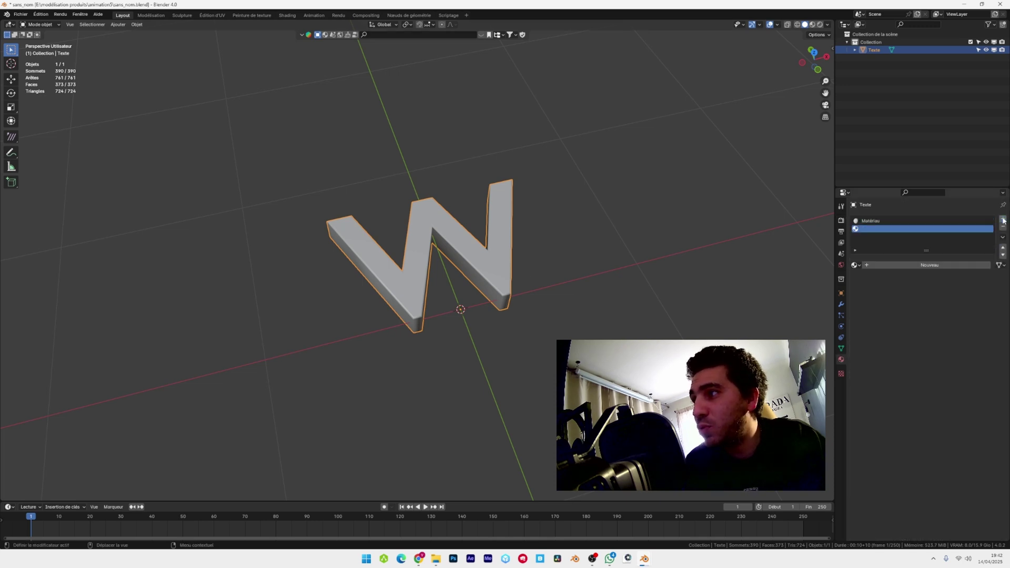
left_click(928, 265)
left_click(879, 222)
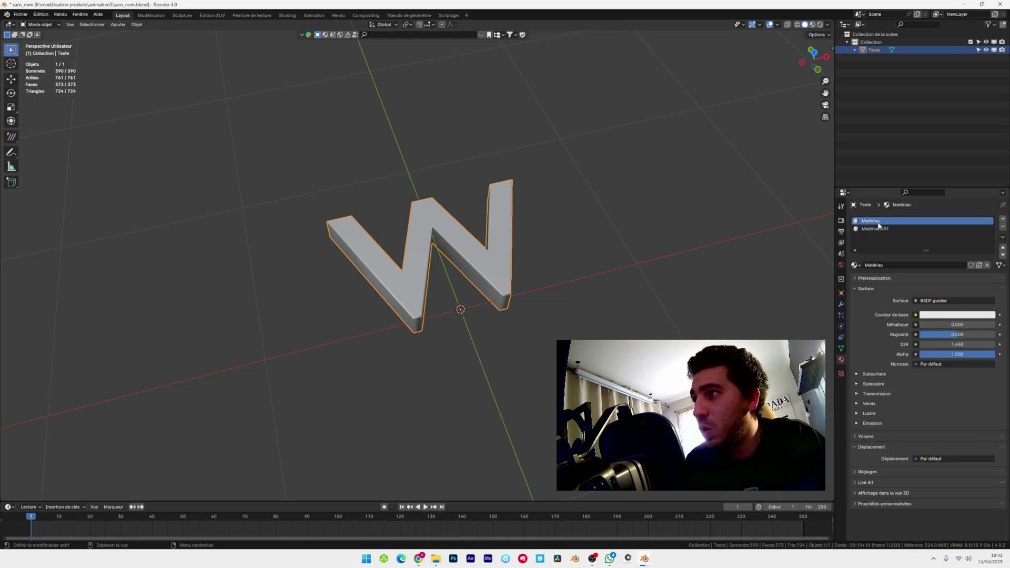
left_click(975, 315)
Rename the second material to M2 and the first material to M1.
left_click(880, 229)
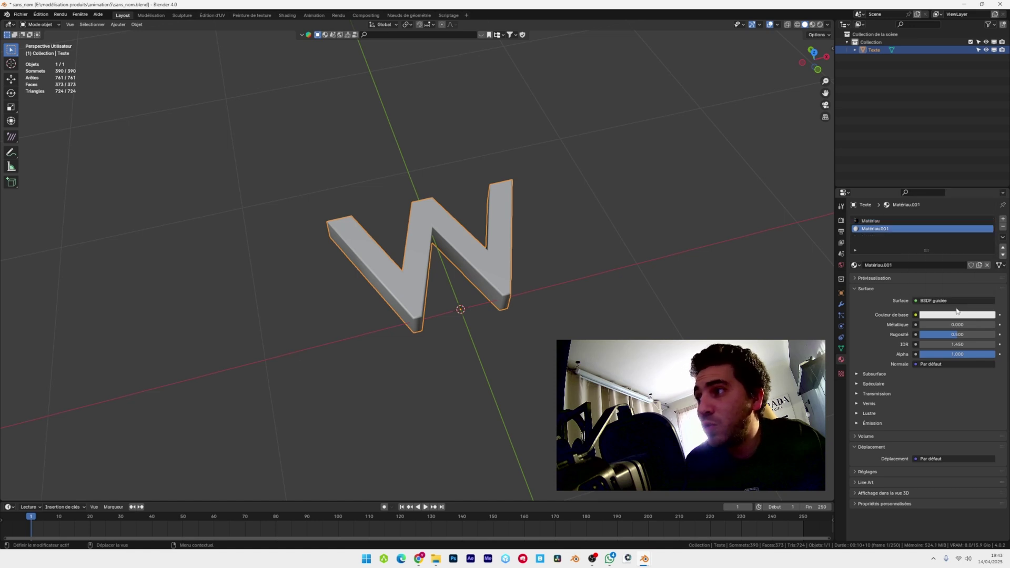
double_click(876, 228)
type("M")
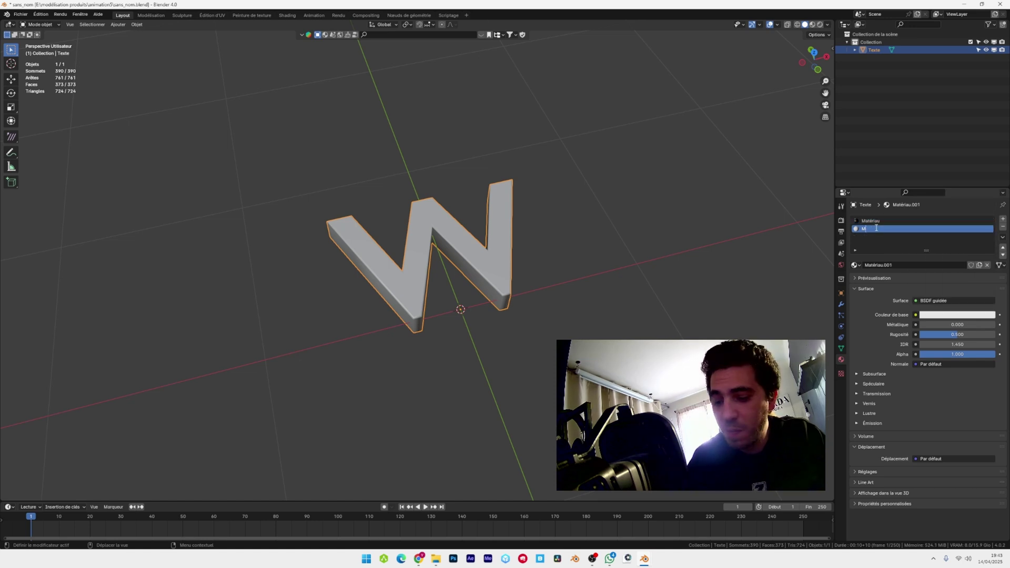
type("2")
left_click(876, 220)
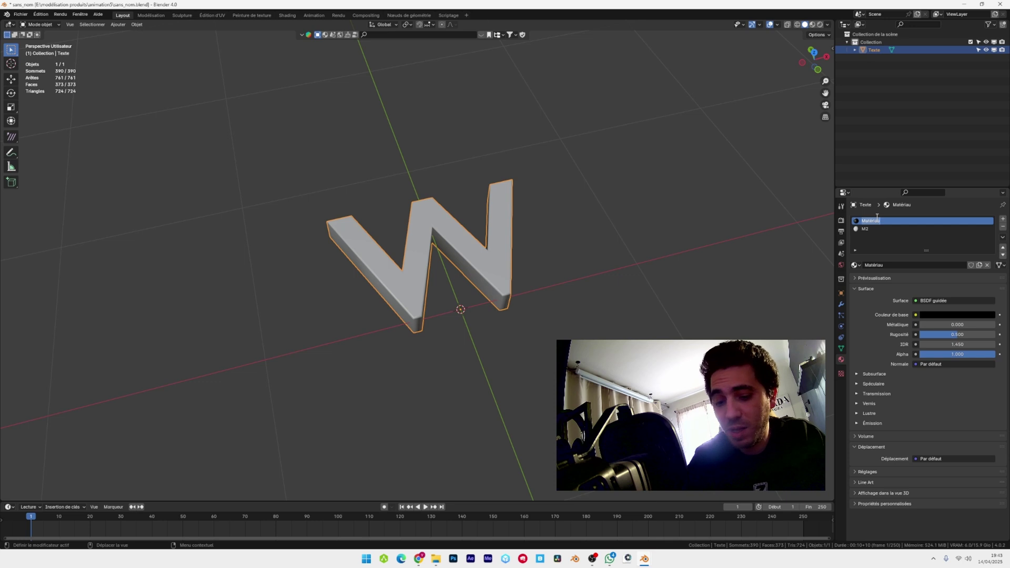
type("M1")
key("Return")
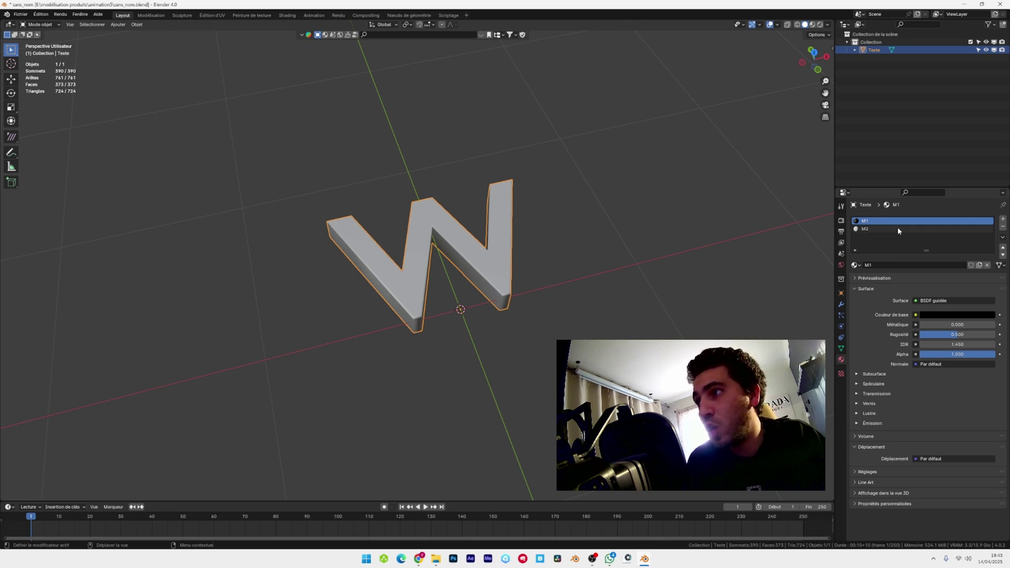
Start a Cell Fracture on the W with the noise (Bruit) set to 1 and the source limit to 500.
left_click(140, 26)
mouse_move(174, 249)
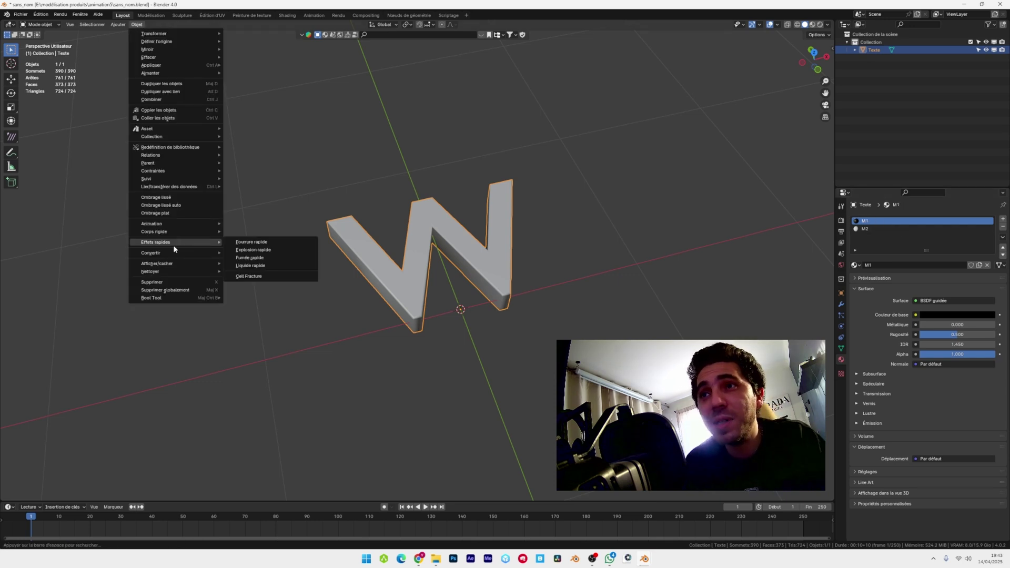
left_click(261, 278)
left_click(328, 236)
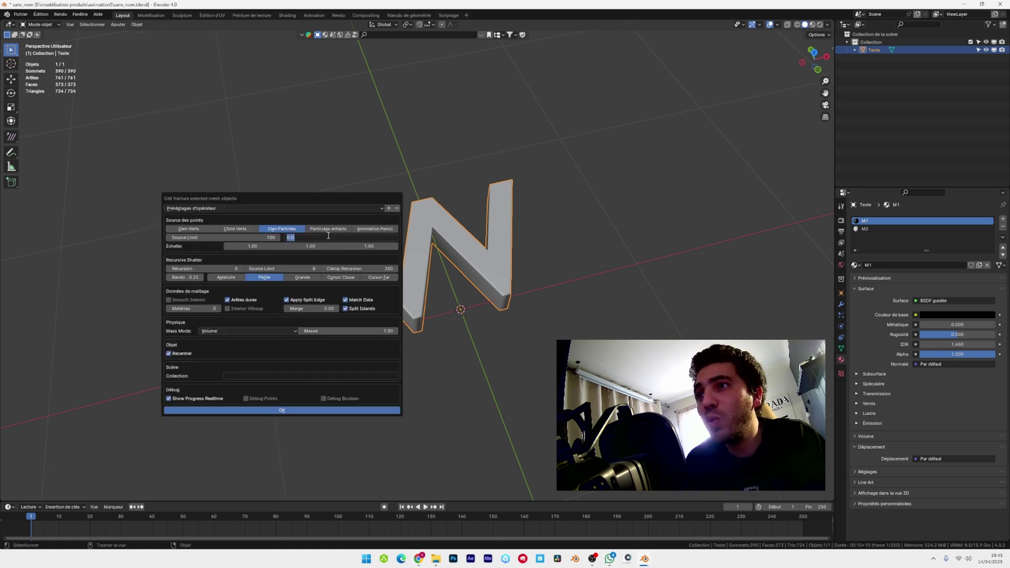
type("1")
key("Return")
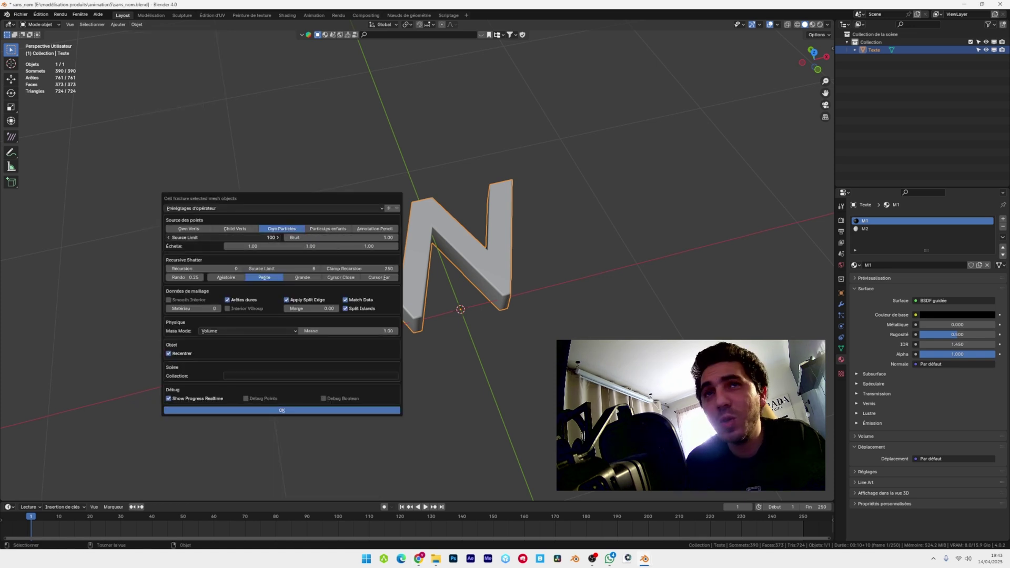
left_click(237, 236)
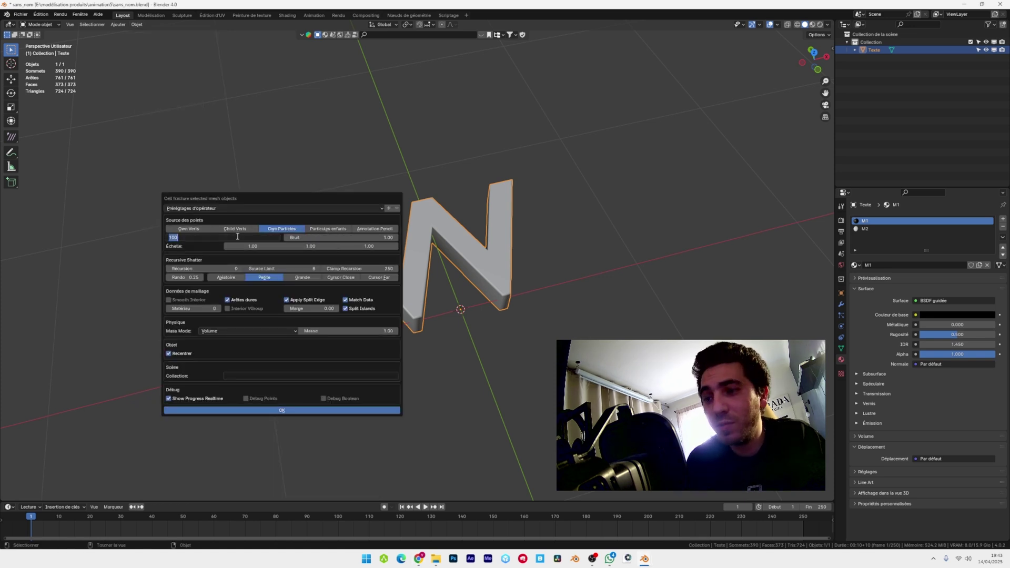
type("500")
key("Return")
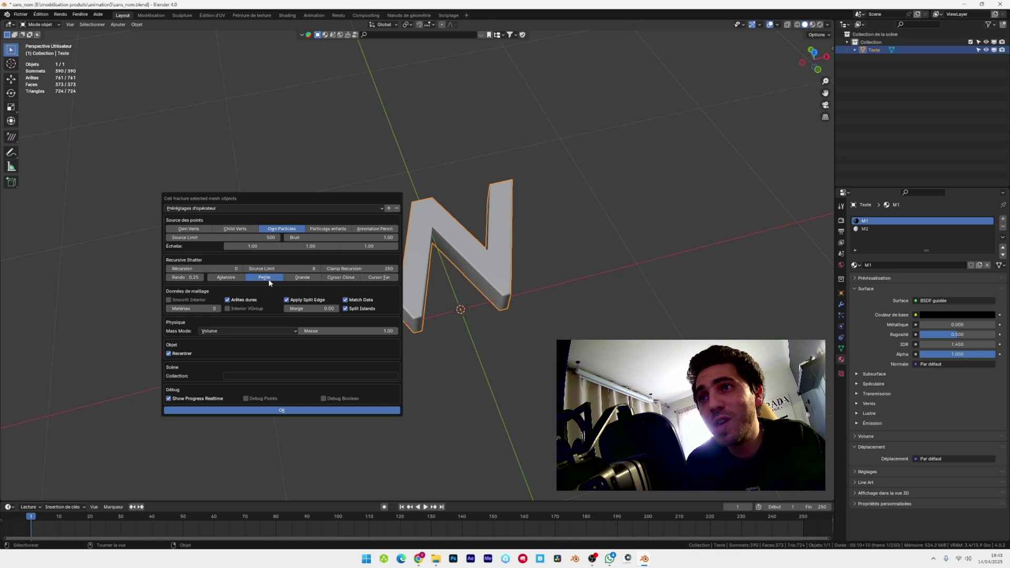
Set the recursive shatter mode to random (Aléatoire) and run the Cell Fracture.
left_click(227, 277)
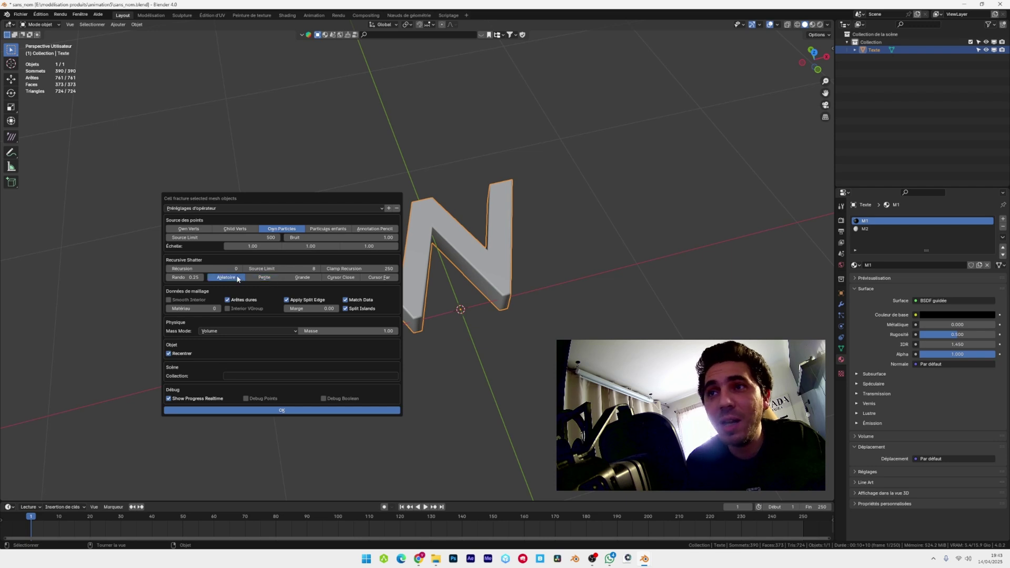
left_click(218, 308)
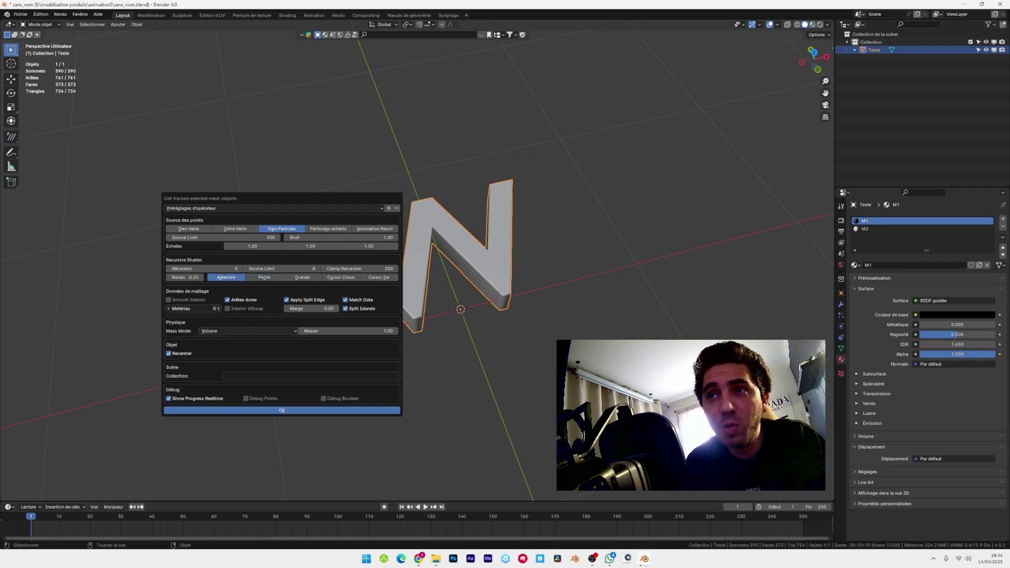
left_click(289, 411)
Move the fractured pieces into a new collection named FRACTURE_LOGO and collapse it in the outliner.
middle_click_drag(332, 289, 409, 271)
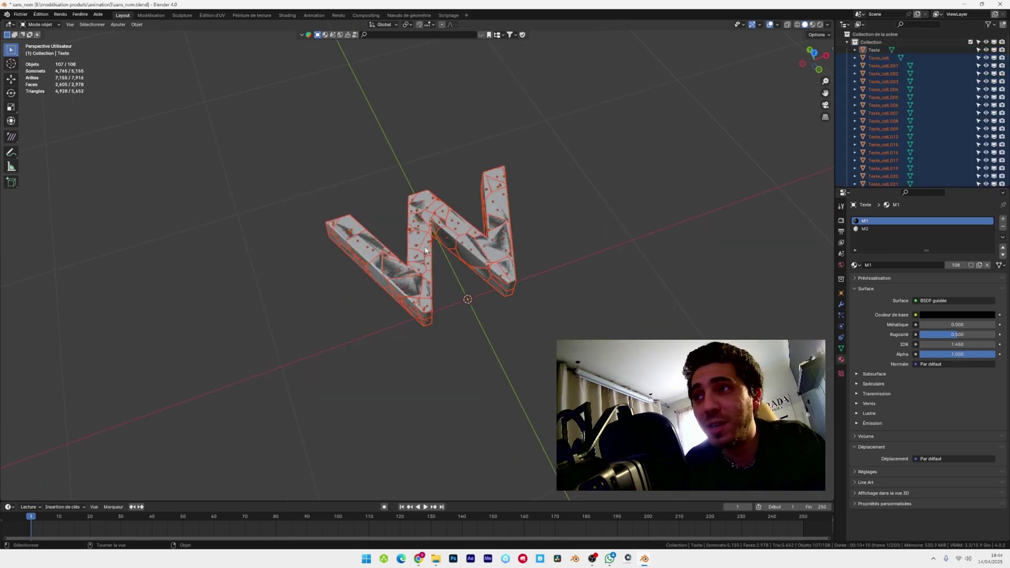
key("m")
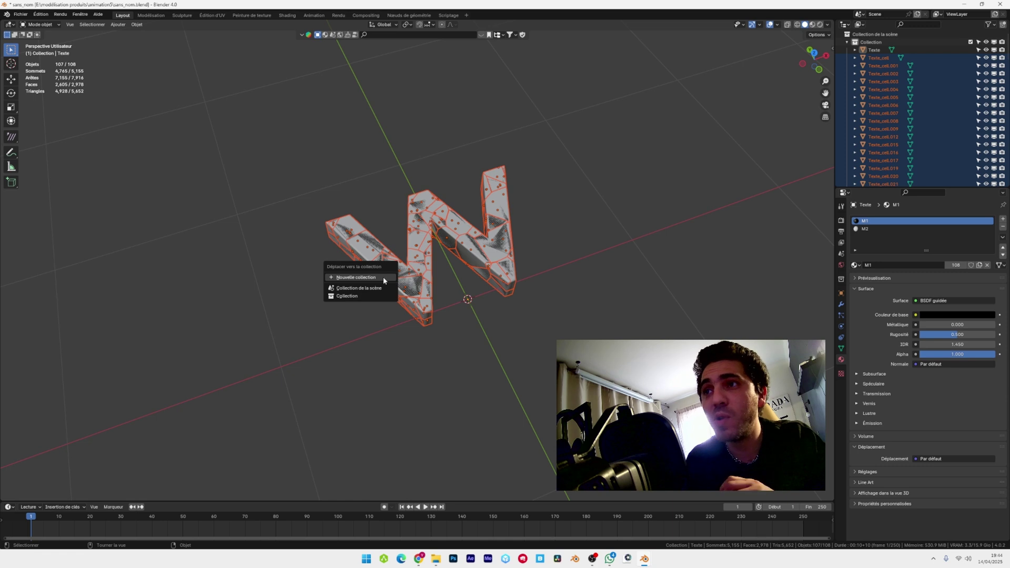
left_click(393, 284)
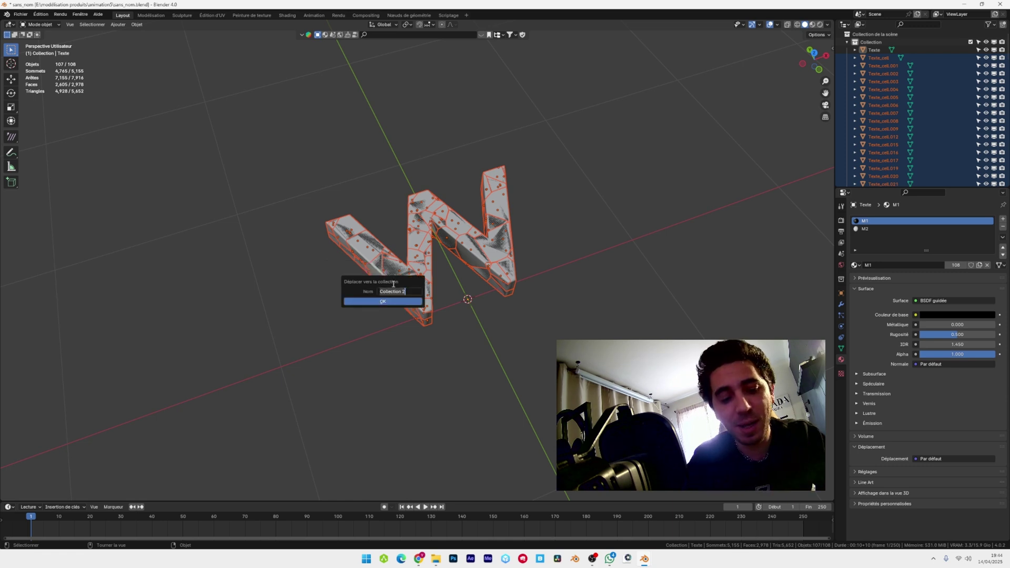
type("FRACTURE_LOGO")
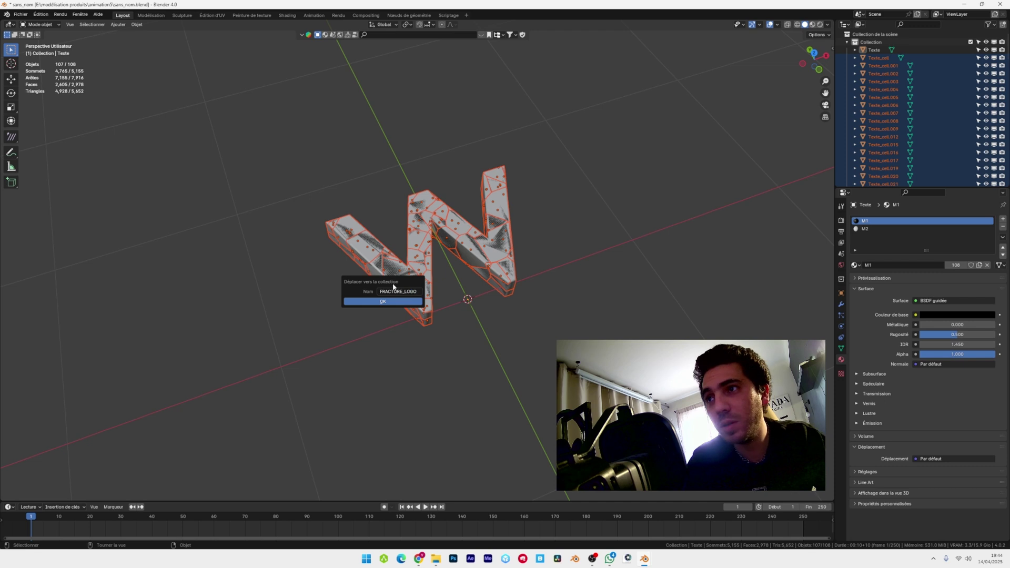
key("Return")
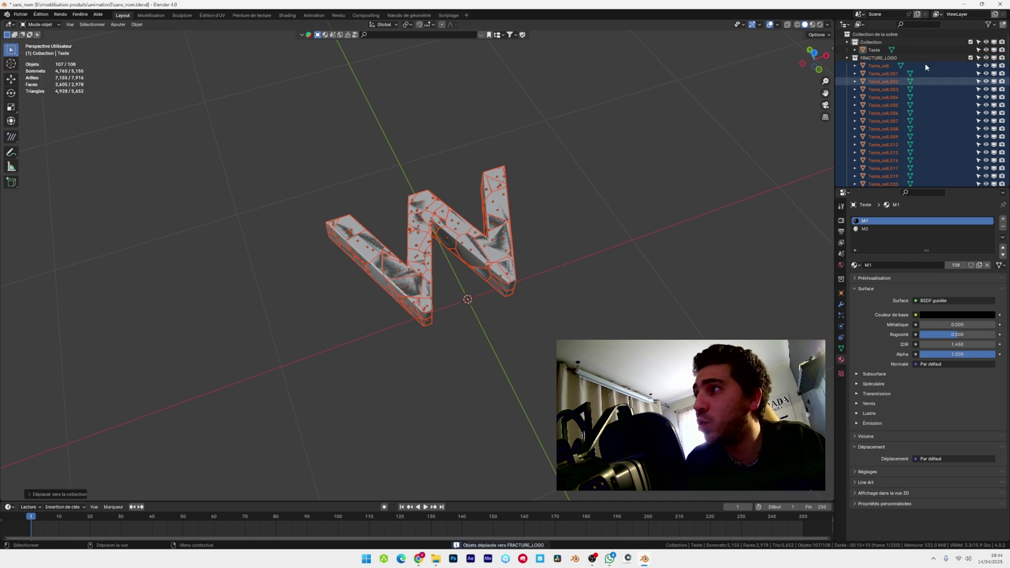
left_click(846, 59)
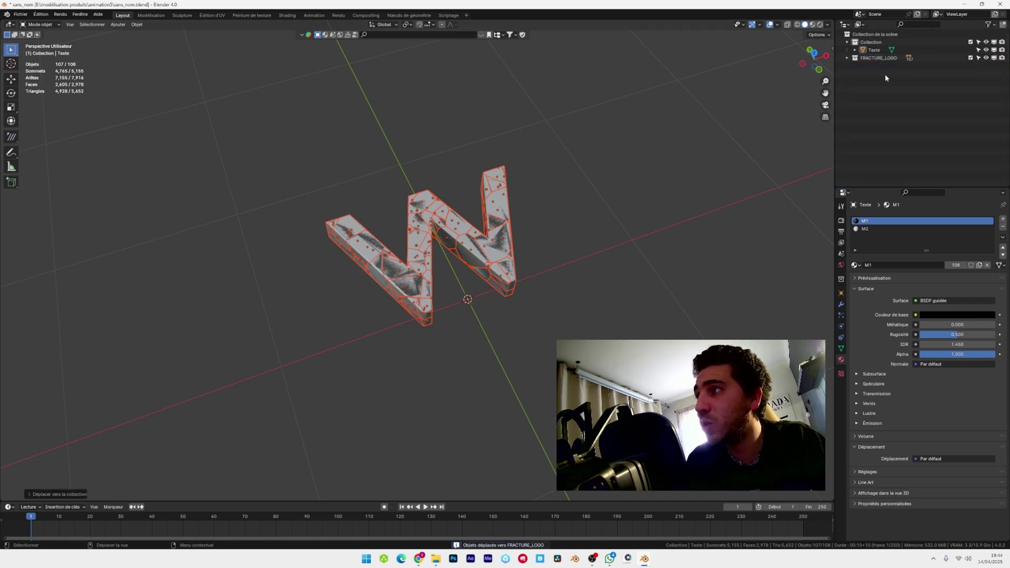
Deselect the fragments and hide the original Texte object in the viewport.
middle_click_drag(535, 150, 558, 159)
left_click(597, 166)
middle_click_drag(626, 158, 453, 211, "shift")
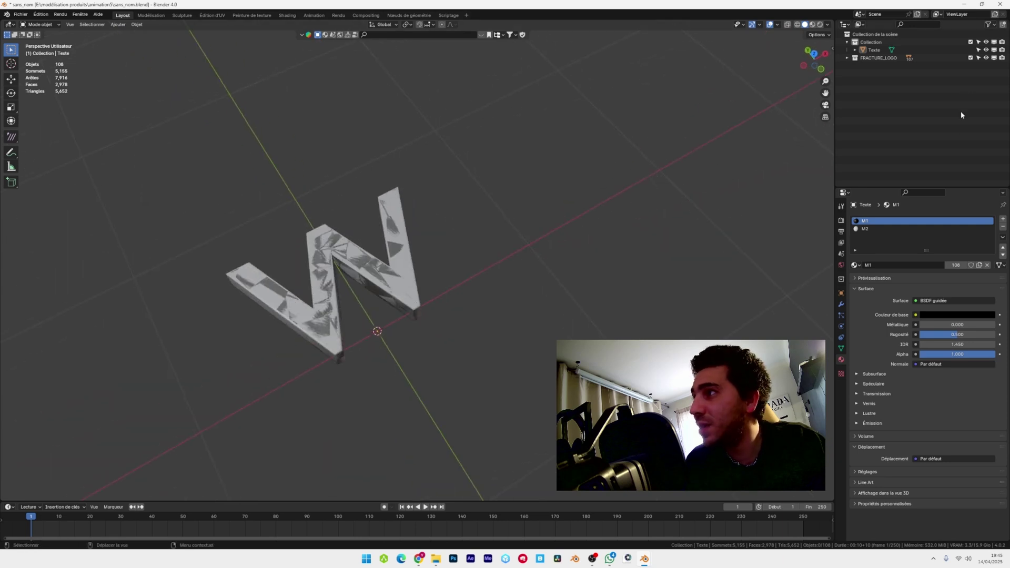
left_click(986, 50)
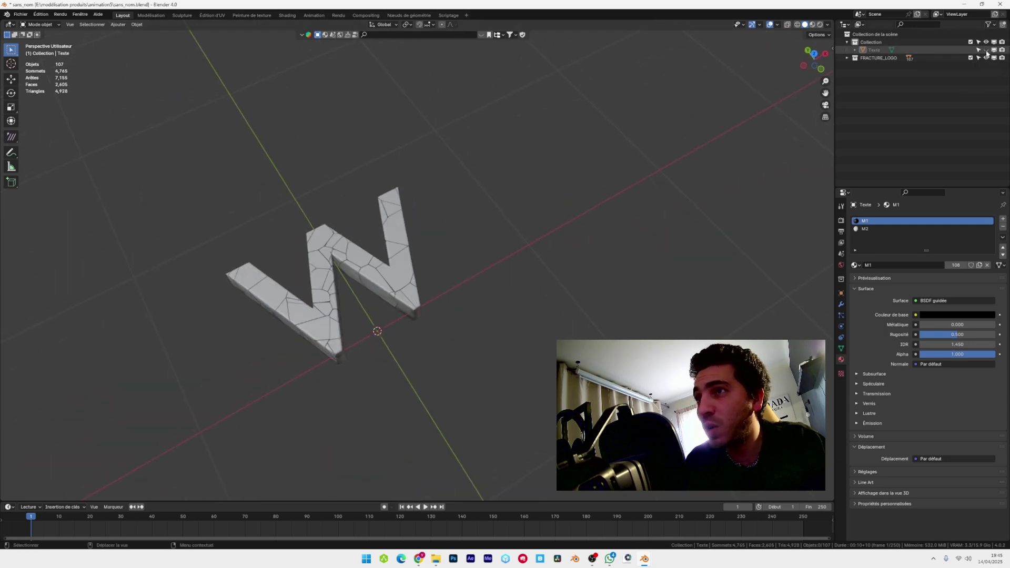
Select all objects of the FRACTURE_LOGO collection and rotate them so the W stands upright.
middle_click_drag(626, 205, 493, 282)
key("a")
left_click(885, 58)
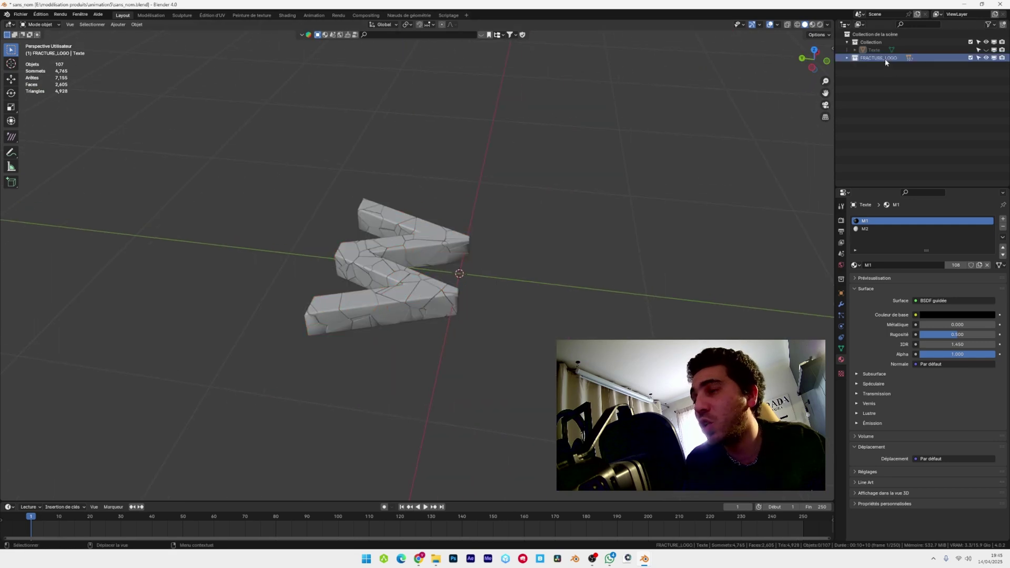
right_click(885, 60)
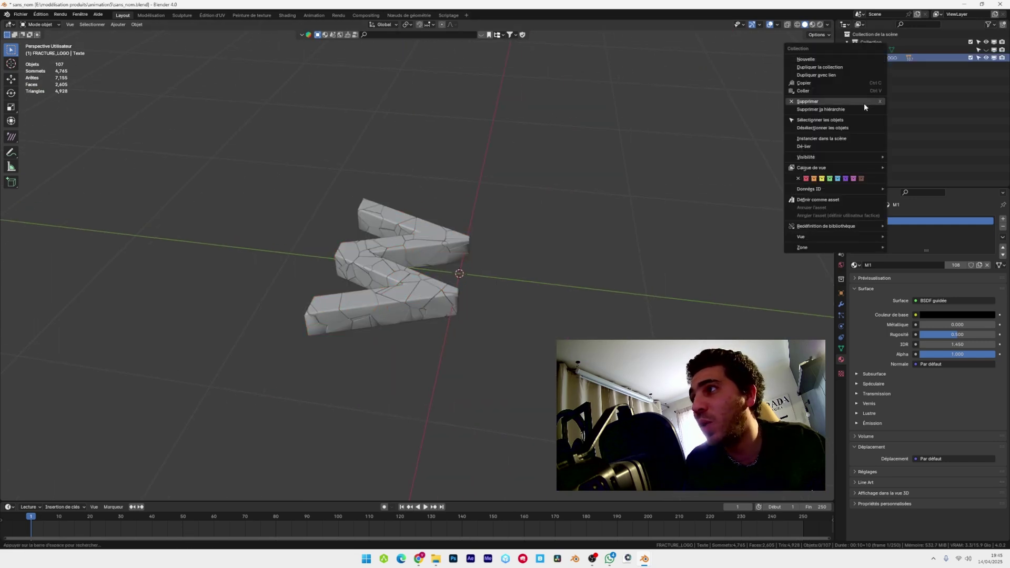
left_click(860, 121)
left_click(11, 93)
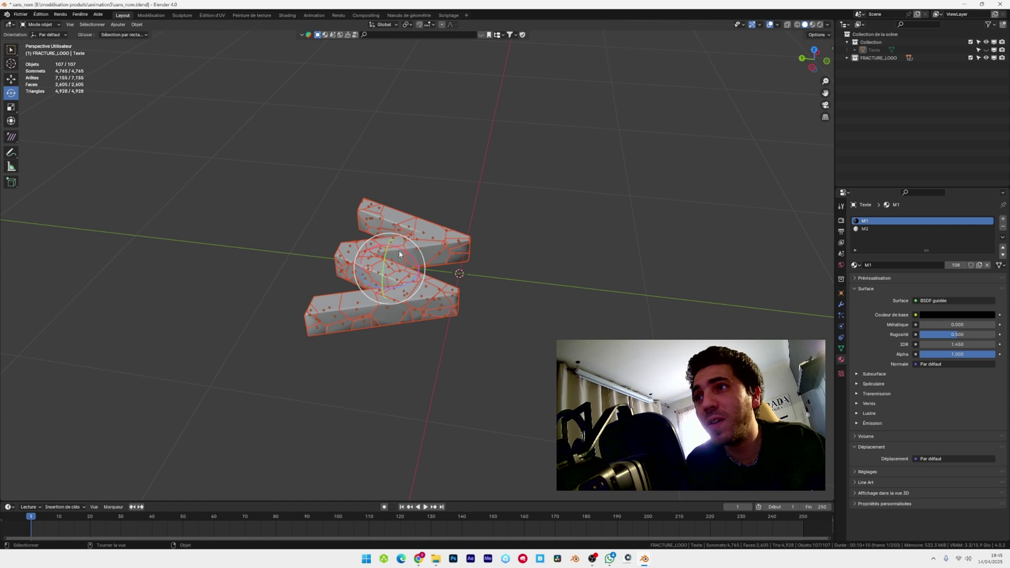
left_click_drag(400, 253, 422, 307)
middle_click_drag(421, 306, 304, 292)
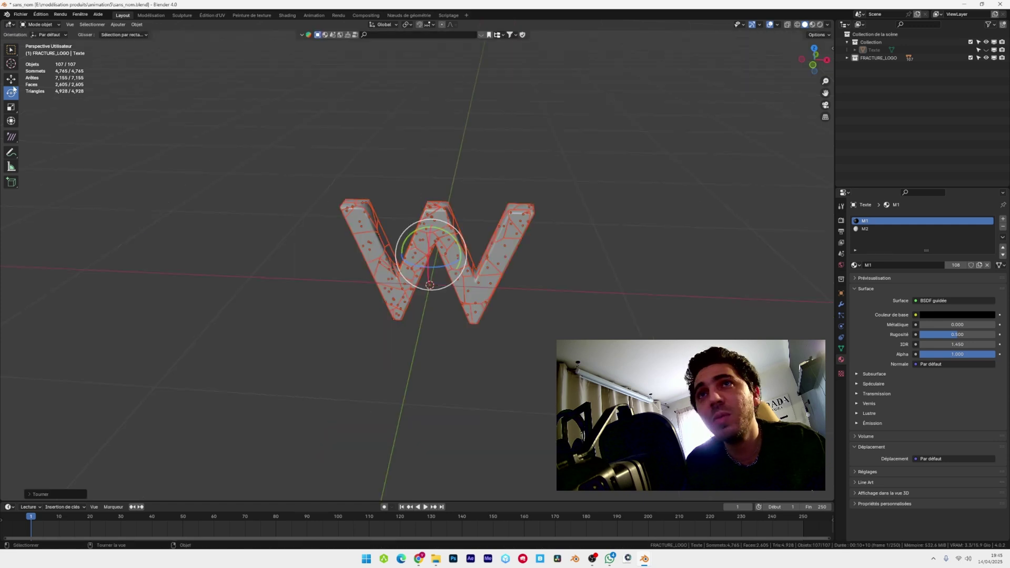
Raise the fractured W along the vertical axis so it rests above the grid, and deselect it.
left_click(12, 79)
left_click_drag(430, 227, 431, 194)
scroll(420, 252, "up", 2)
middle_click_drag(405, 263, 448, 262)
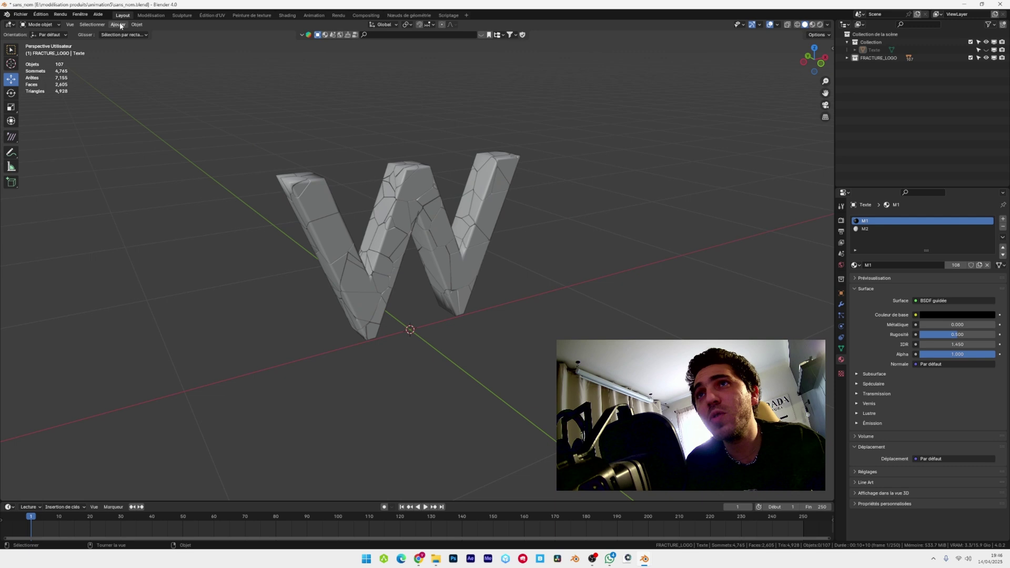
Add a plane mesh at the origin under the fractured W.
left_click(120, 25)
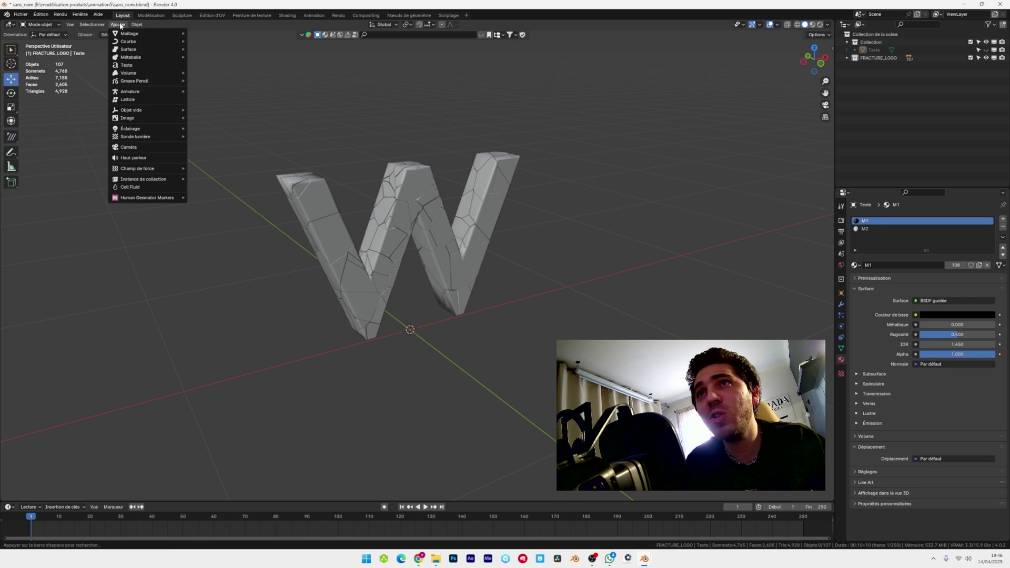
mouse_move(137, 37)
left_click(211, 35)
middle_click_drag(463, 221, 504, 207)
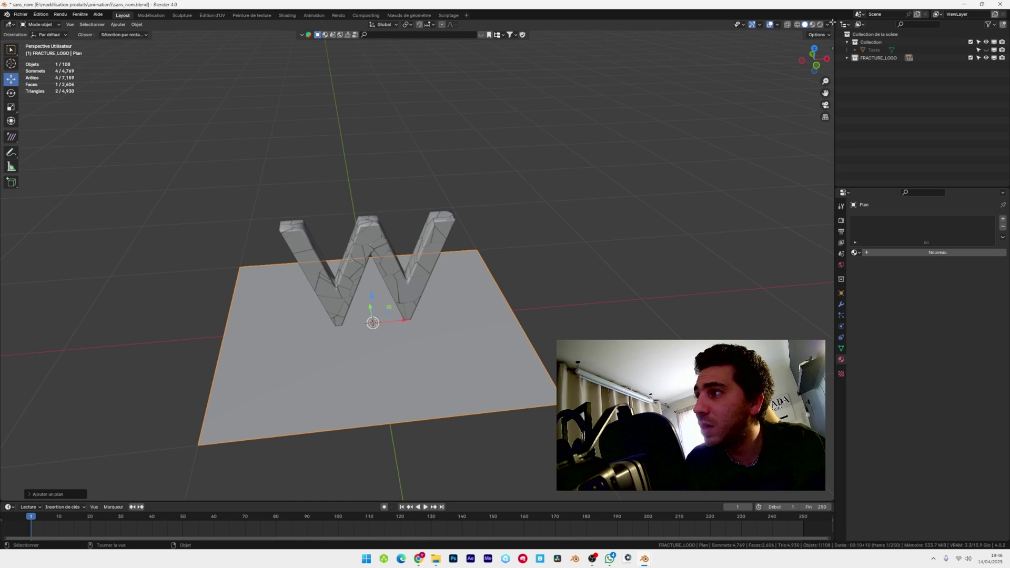
Split the 3D viewport into two areas and turn the second one into a geometry node editor.
left_click_drag(833, 22, 387, 38)
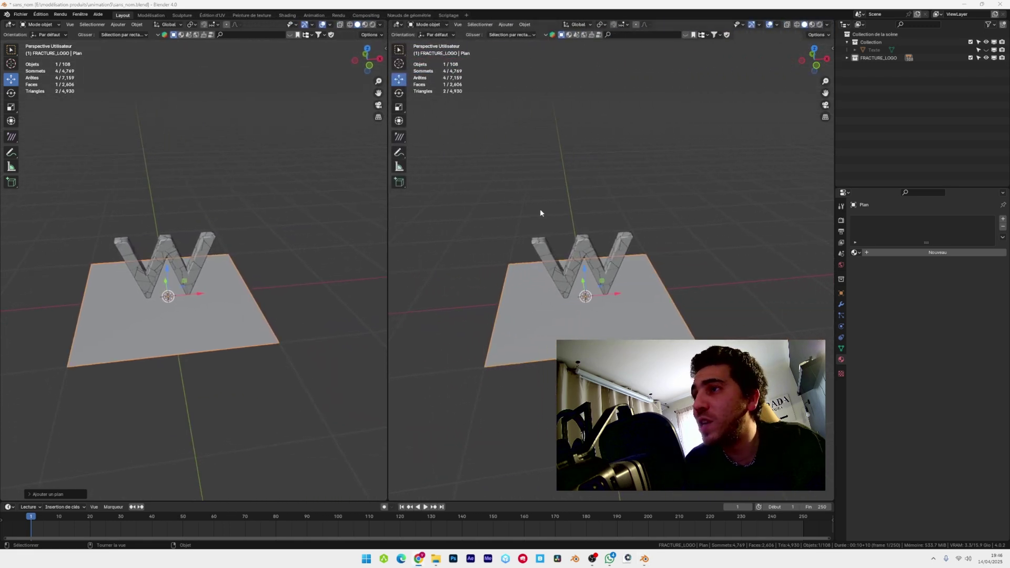
left_click(398, 25)
left_click(433, 89)
Create a new geometry node tree on the plane and delete its group input node.
left_click(605, 25)
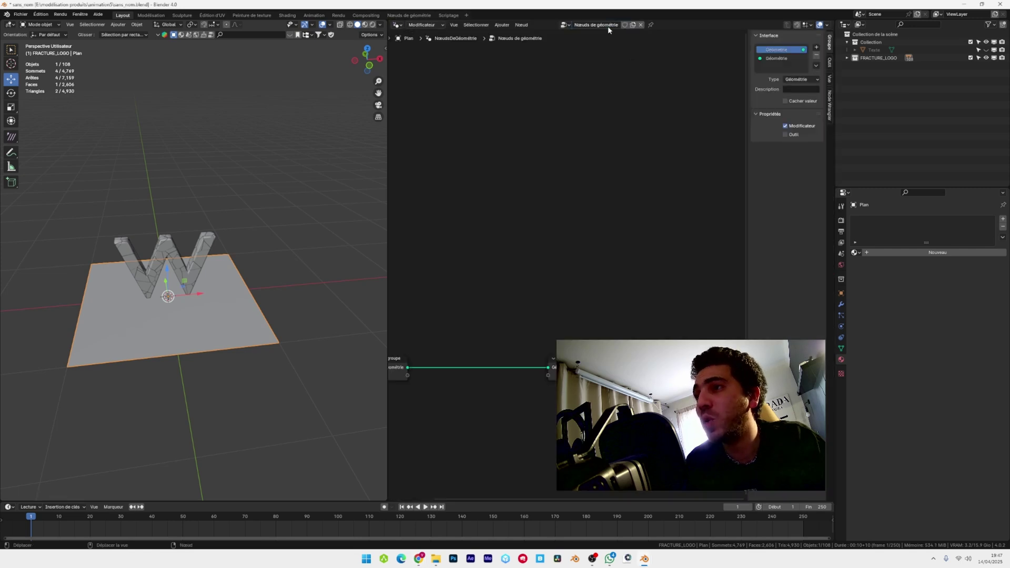
left_click(473, 331)
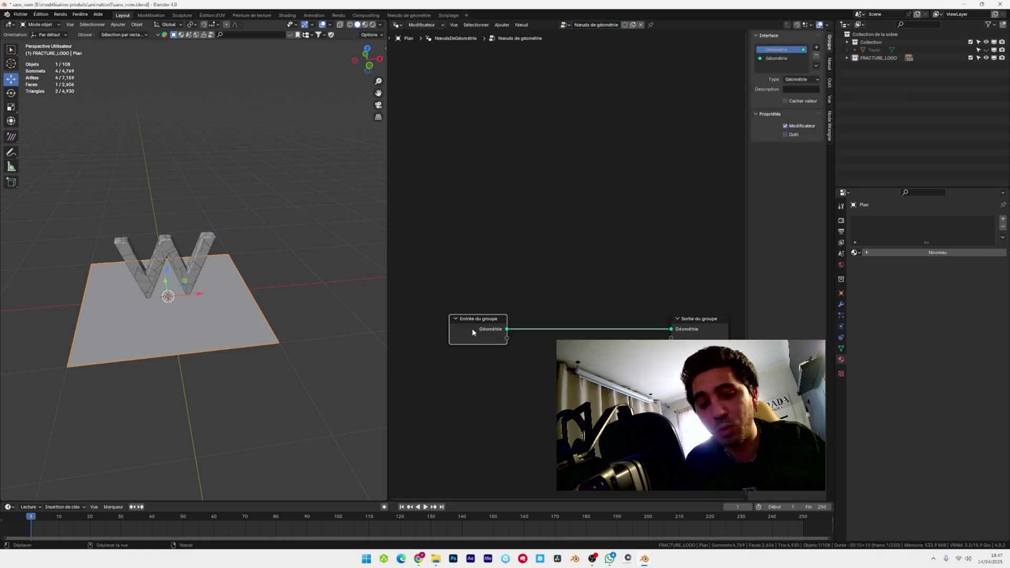
key("x")
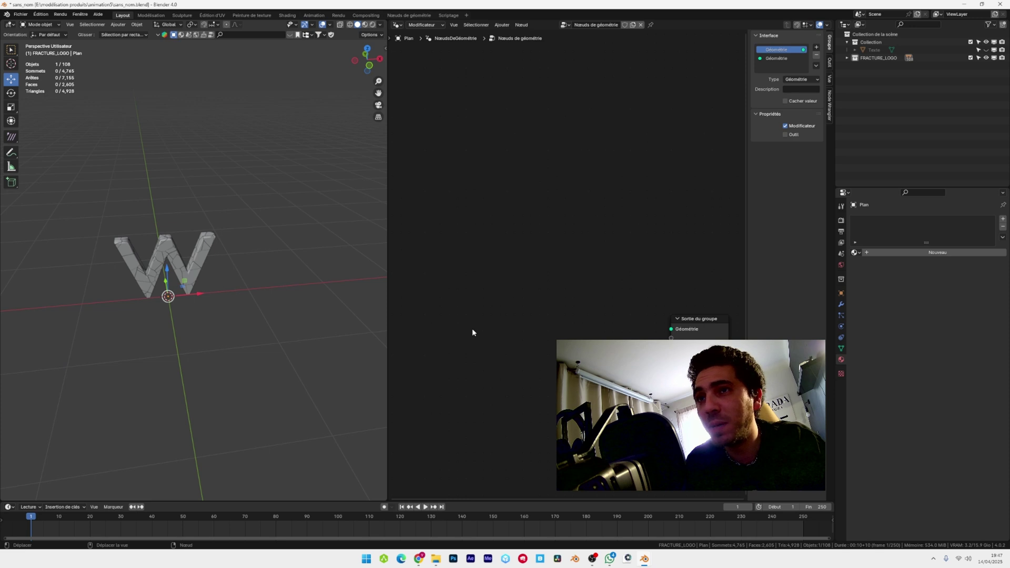
Add a Collection Info node set to the FRACTURE_LOGO collection and connect its instances to the group output's geometry.
key("shift+a")
type("co")
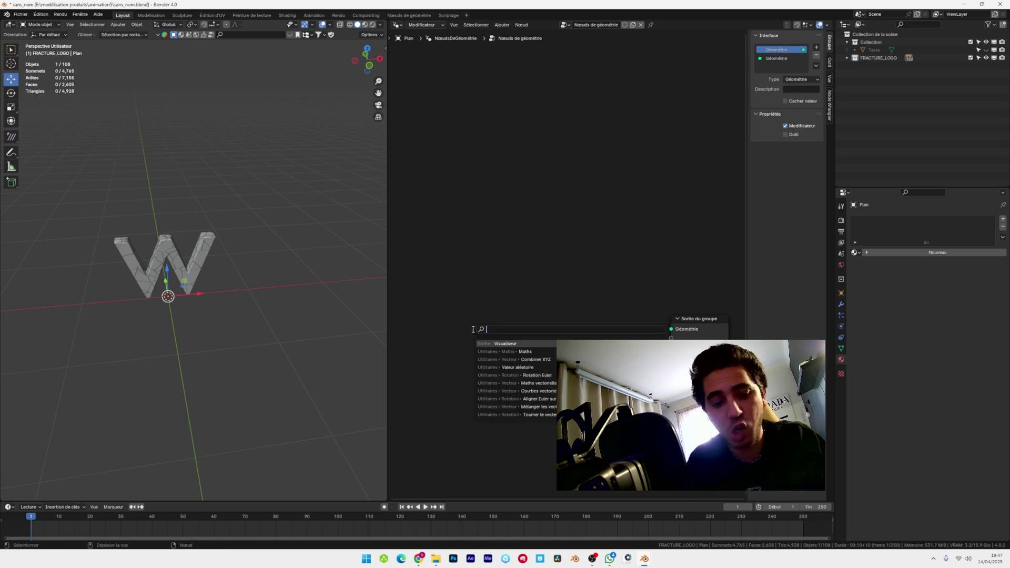
type("lle")
left_click(531, 343)
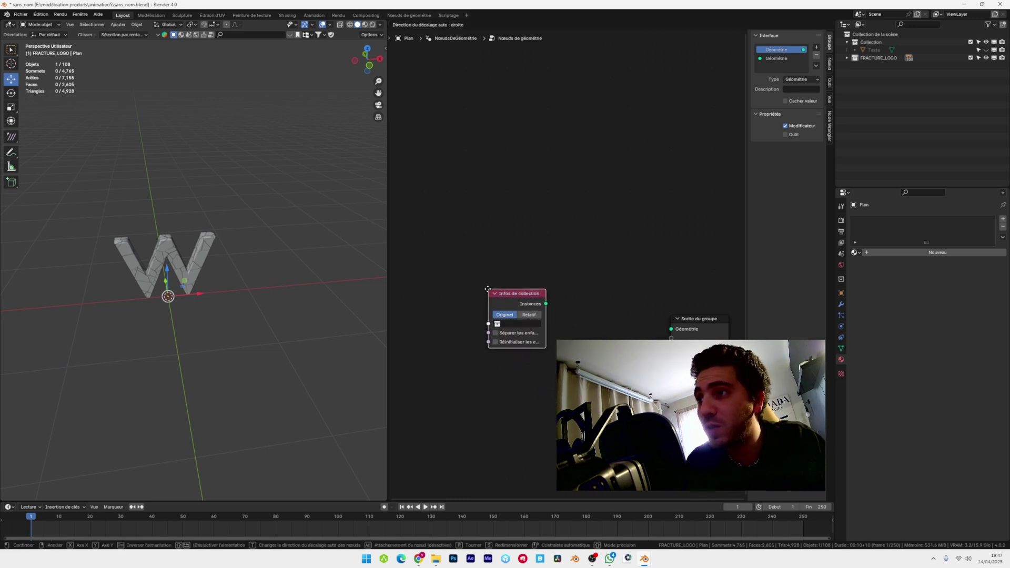
left_click(487, 288)
left_click_drag(545, 304, 671, 329)
left_click(518, 324)
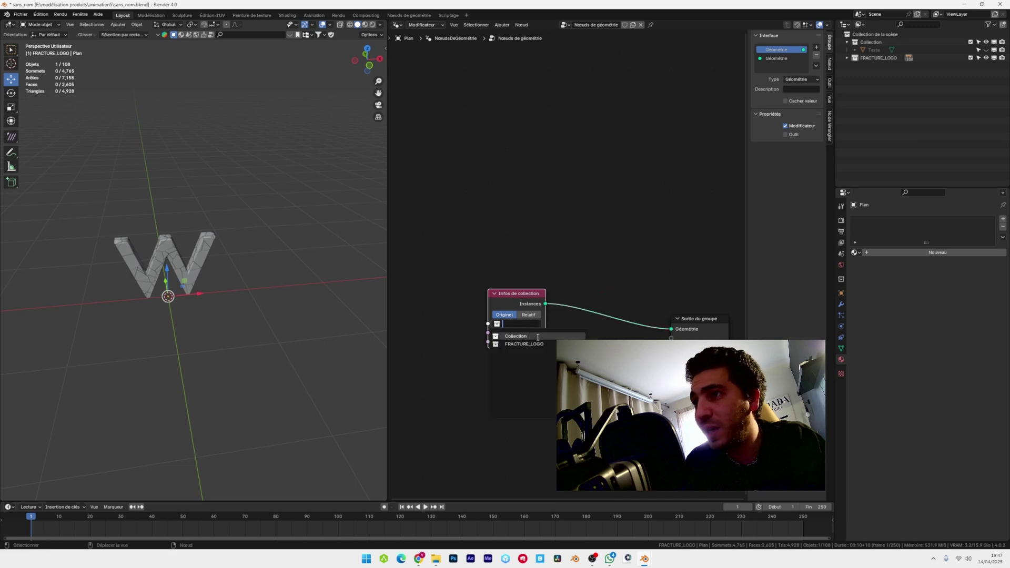
left_click(542, 343)
scroll(613, 441, "up", 1)
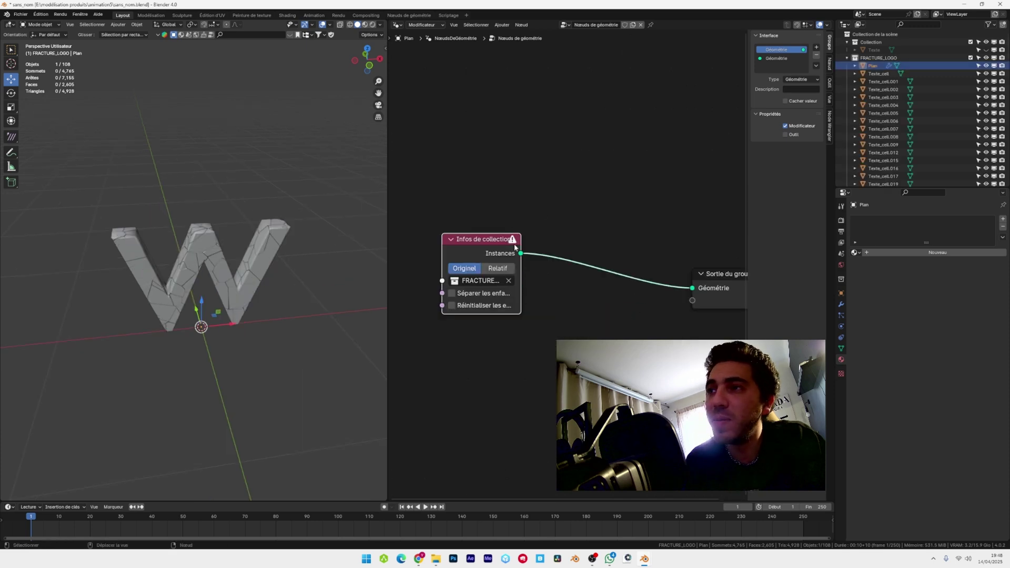
Move the plane out of FRACTURE_LOGO into the main Collection and hide the FRACTURE_LOGO collection in the viewport.
mouse_move(512, 241)
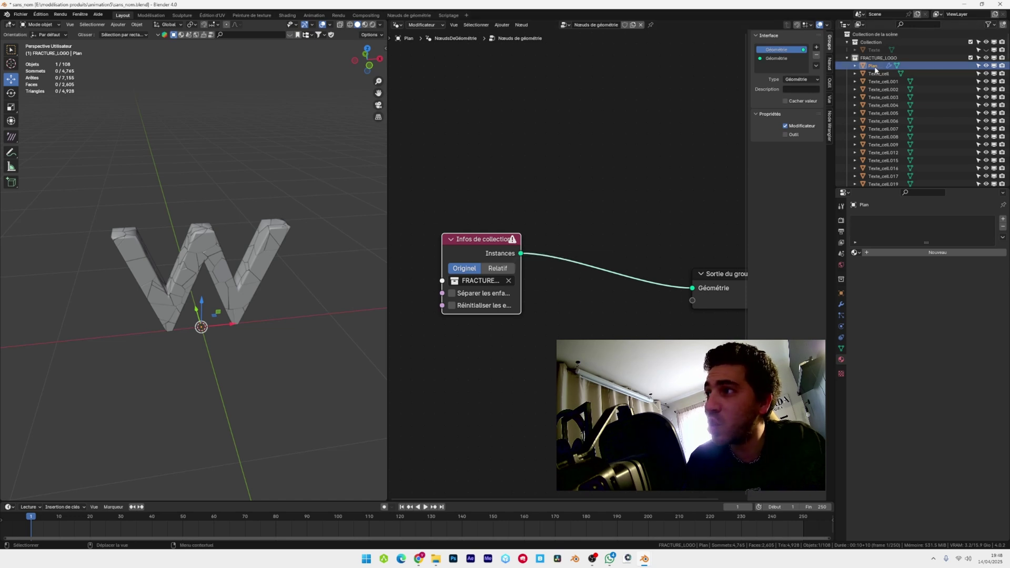
left_click_drag(873, 67, 895, 49)
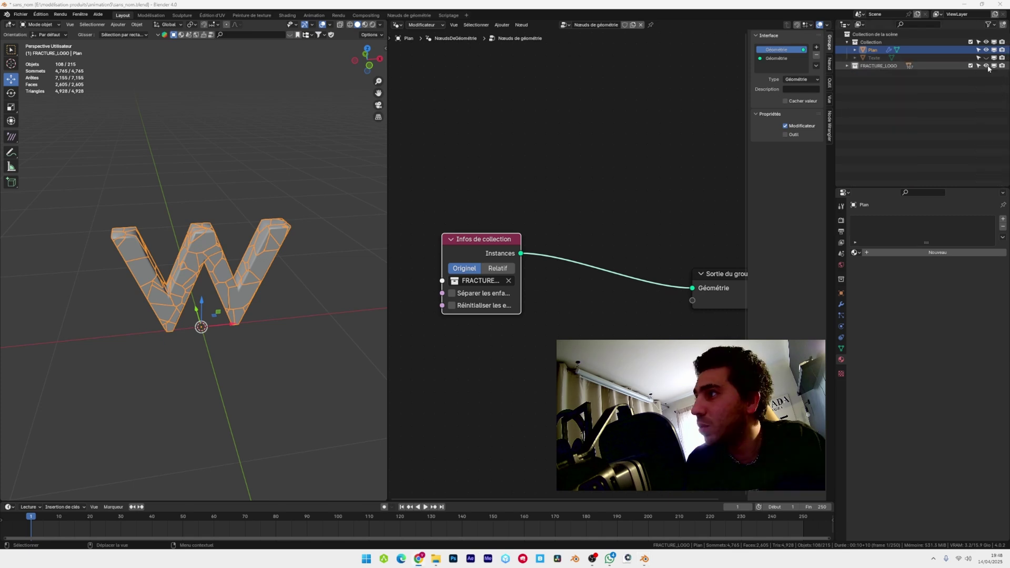
left_click(986, 66)
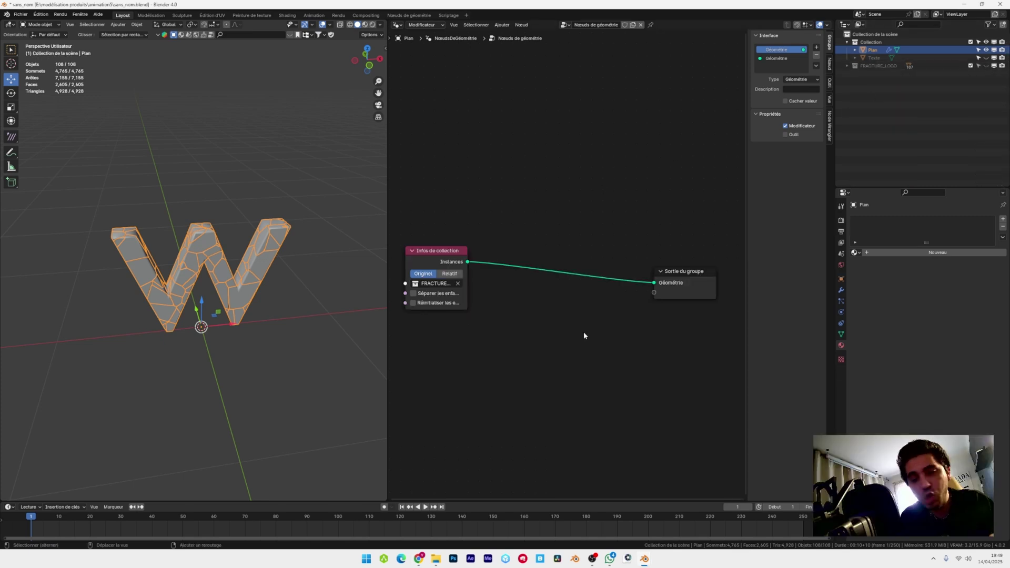
Insert a Scale Instances node between the Collection Info node and the group output.
key("shift+a")
type("redim")
key("Return")
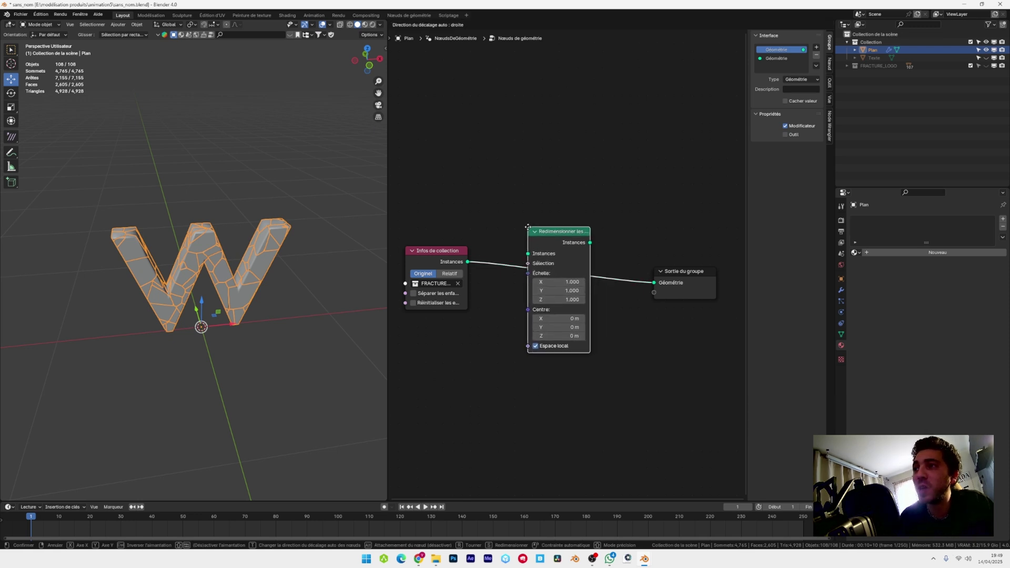
left_click(527, 227)
Deselect everything and add a Plain Axes empty at the origin.
left_click(182, 146)
left_click(119, 25)
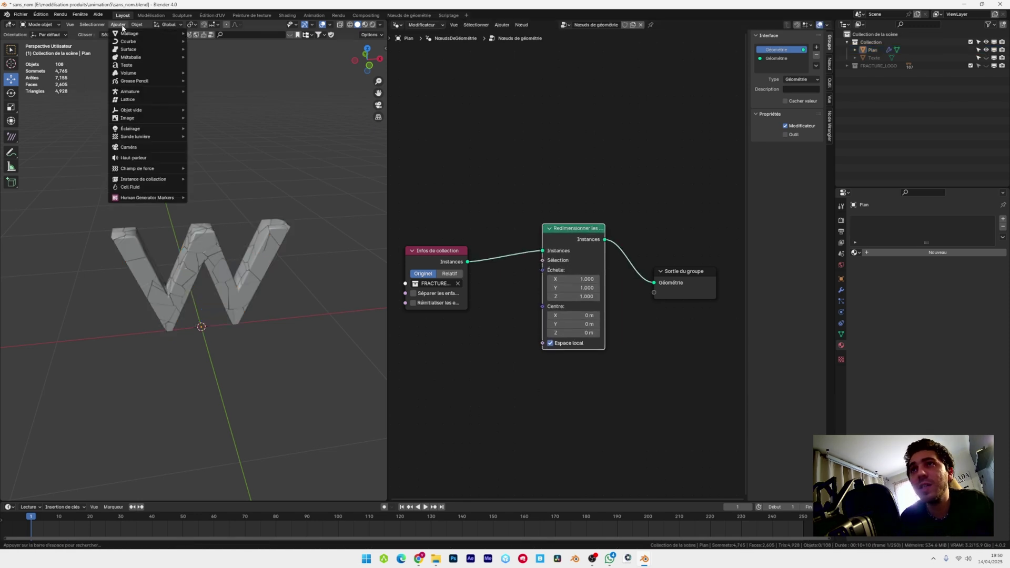
mouse_move(138, 110)
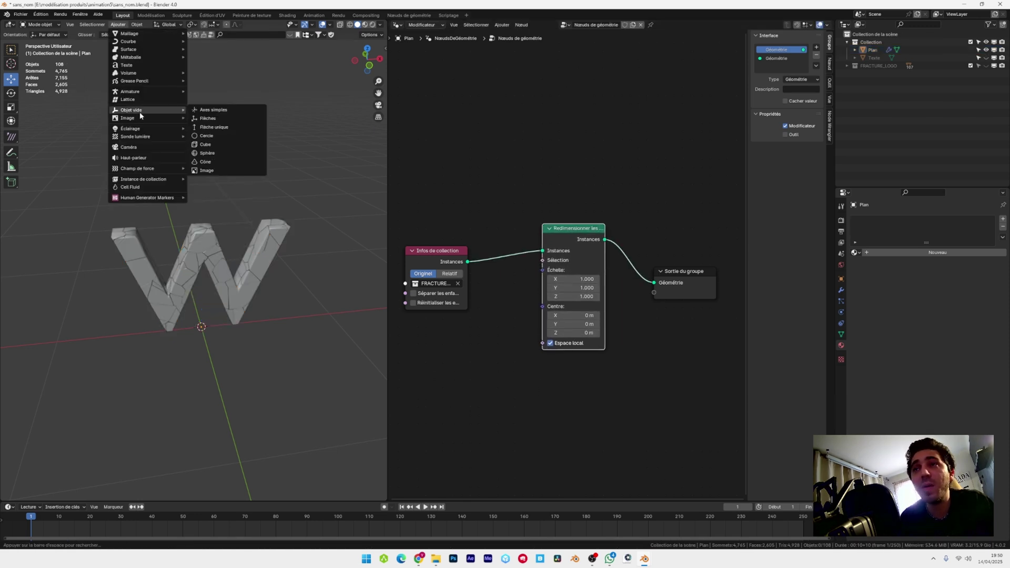
left_click(221, 109)
left_click(175, 312)
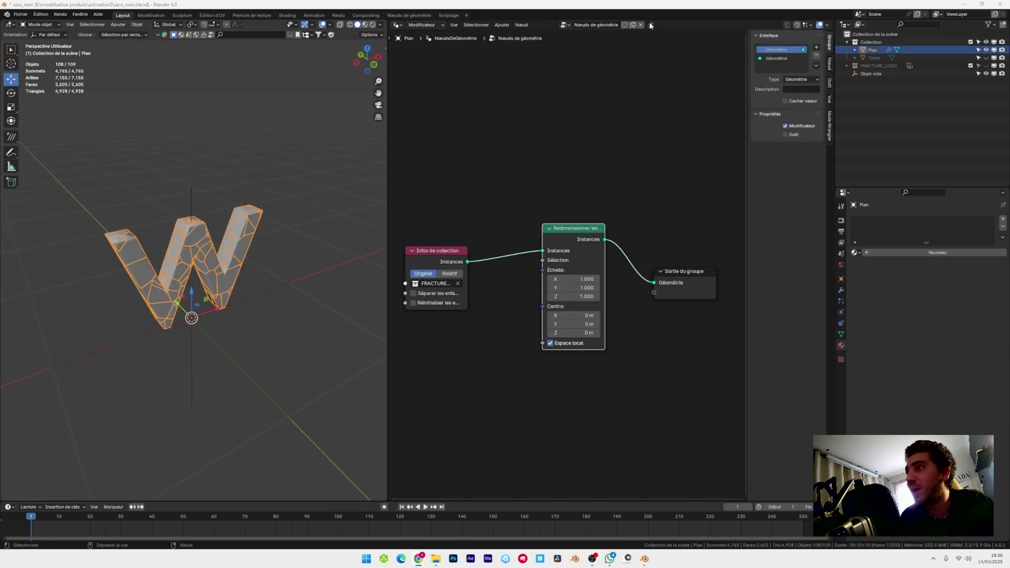
Pin the plane's node tree and bring the empty into it as an Object Info node below Collection Info.
left_click(650, 26)
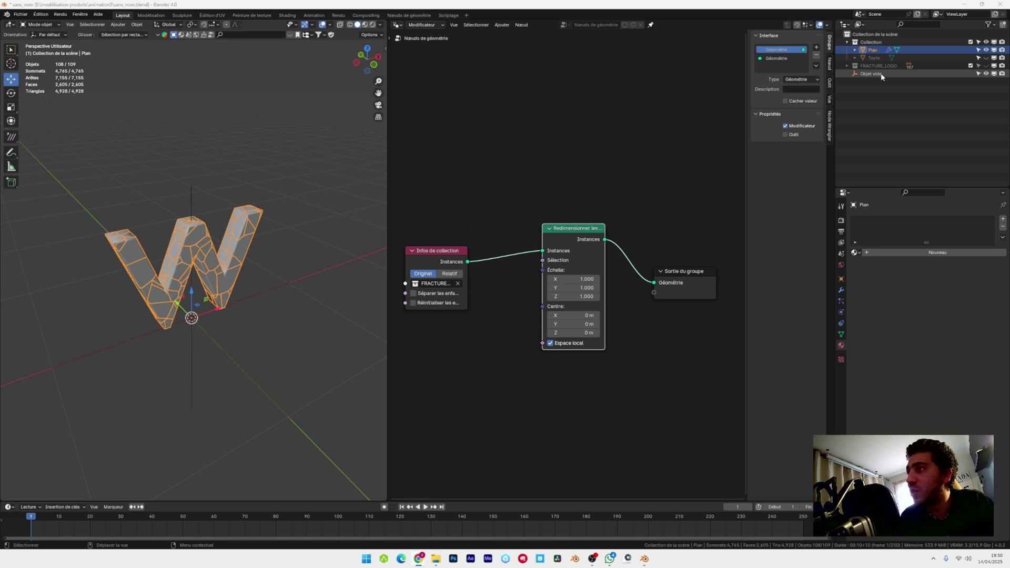
left_click_drag(881, 76, 425, 377)
middle_click_drag(495, 352, 536, 327)
left_click(492, 464)
middle_click_drag(493, 465, 490, 425)
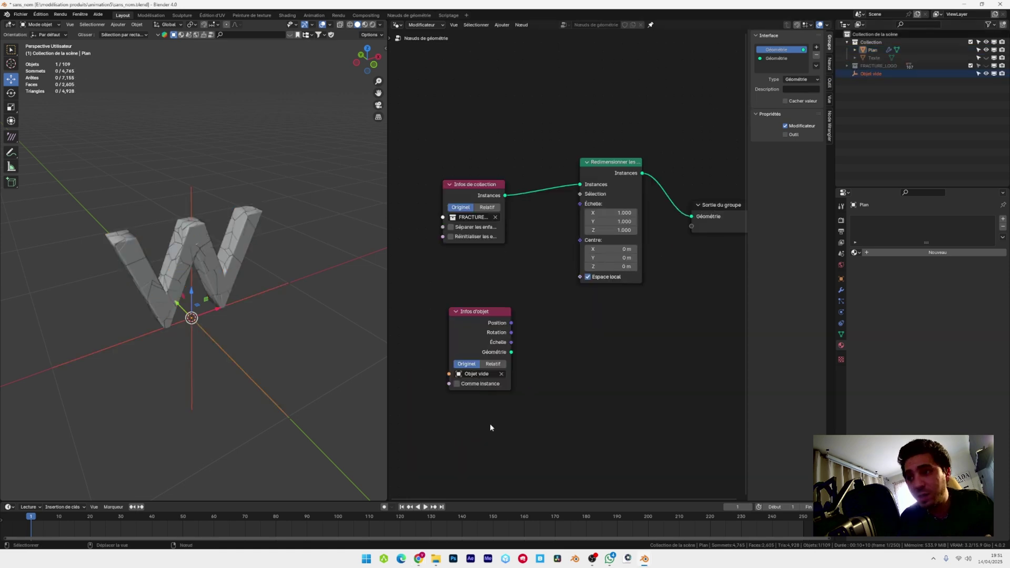
Add a Position node directly below the Object Info node.
key("shift+a")
type("P")
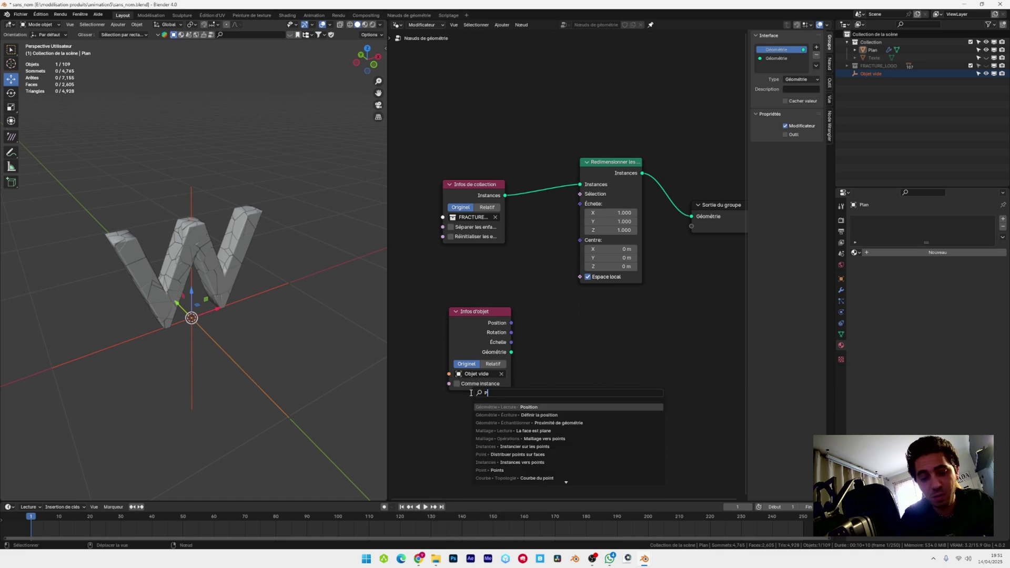
type("OSIT")
left_click(540, 407)
left_click(452, 403)
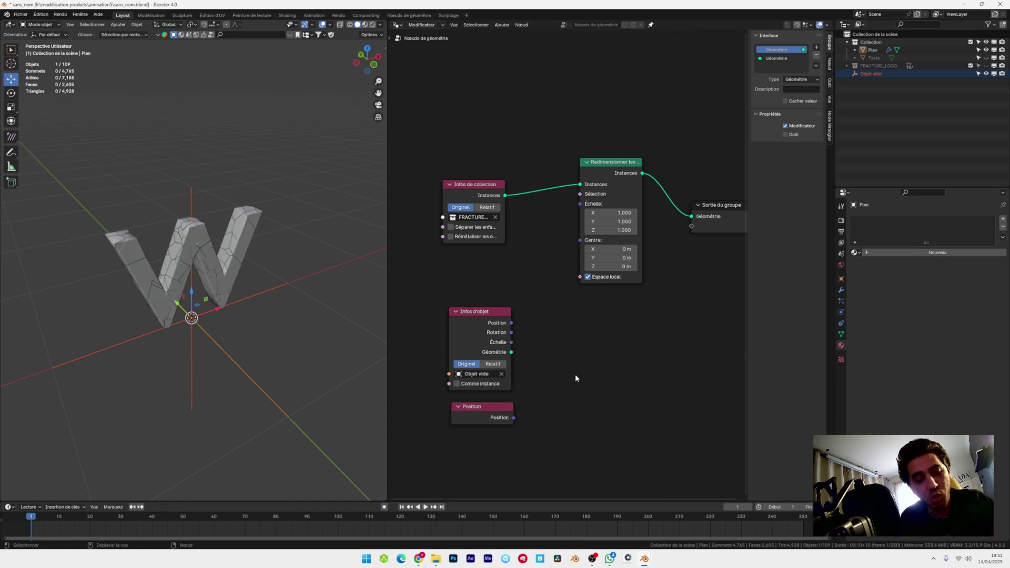
Add a Vector Math node beside the Object Info and Position nodes.
key("shift+a")
left_click(575, 374)
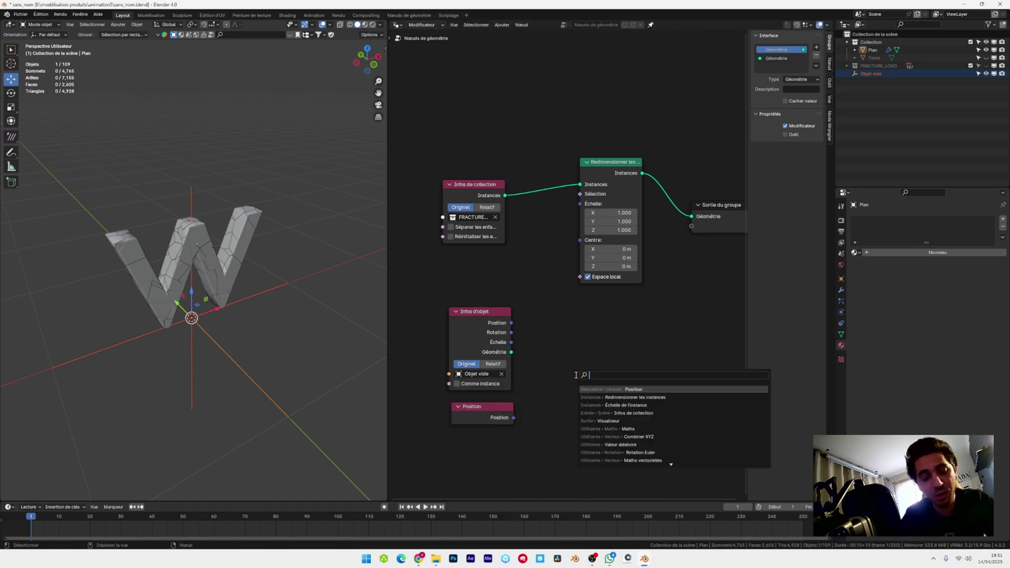
type("VECT")
key("Return")
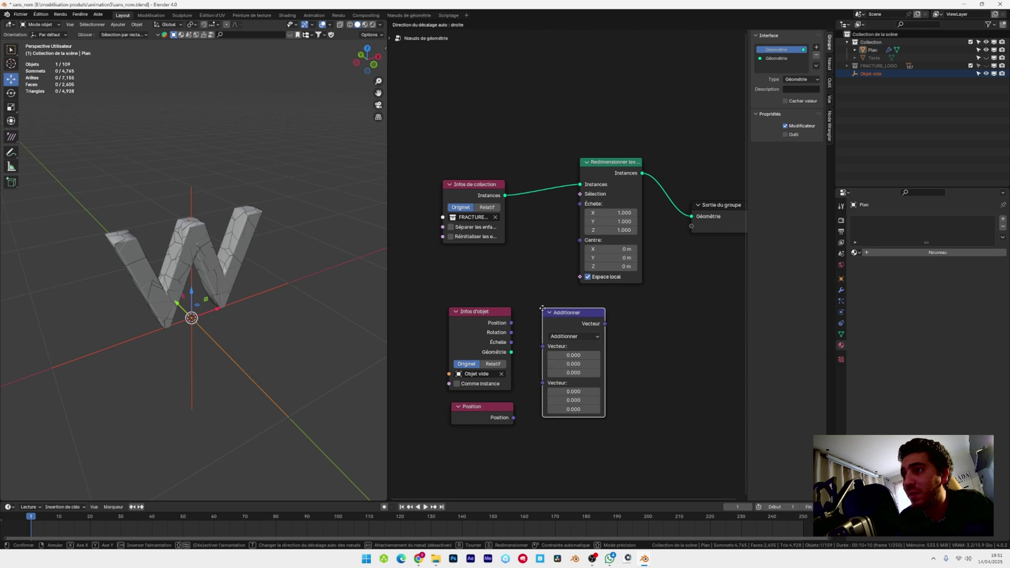
left_click(539, 309)
Move the Scale Instances and group output nodes away from the other nodes and narrow the node editor's sidebar.
left_click_drag(458, 204, 588, 277)
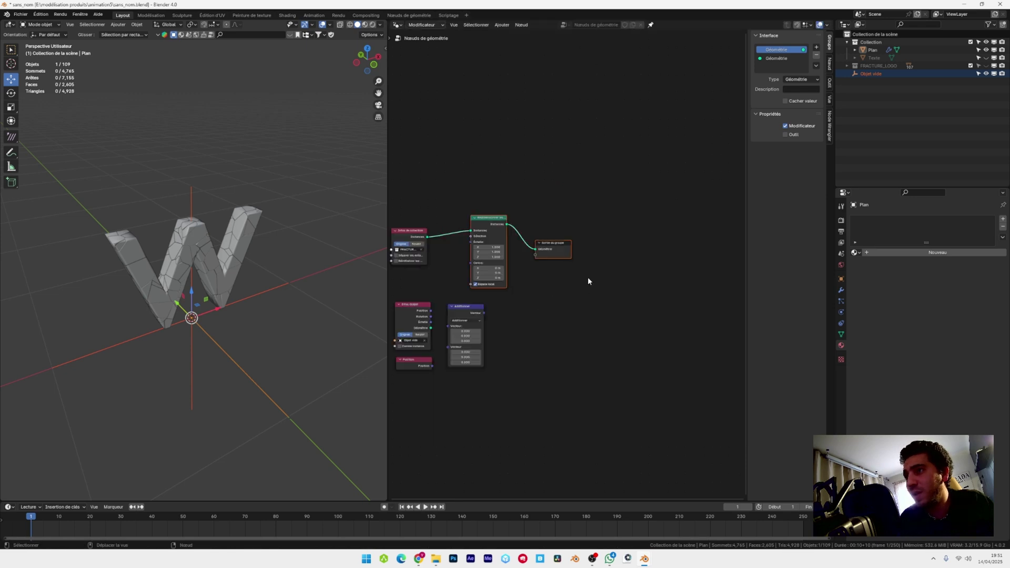
left_click_drag(502, 228, 571, 210)
middle_click_drag(571, 322, 639, 331)
scroll(639, 330, "up", 4)
scroll(639, 330, "down", 1)
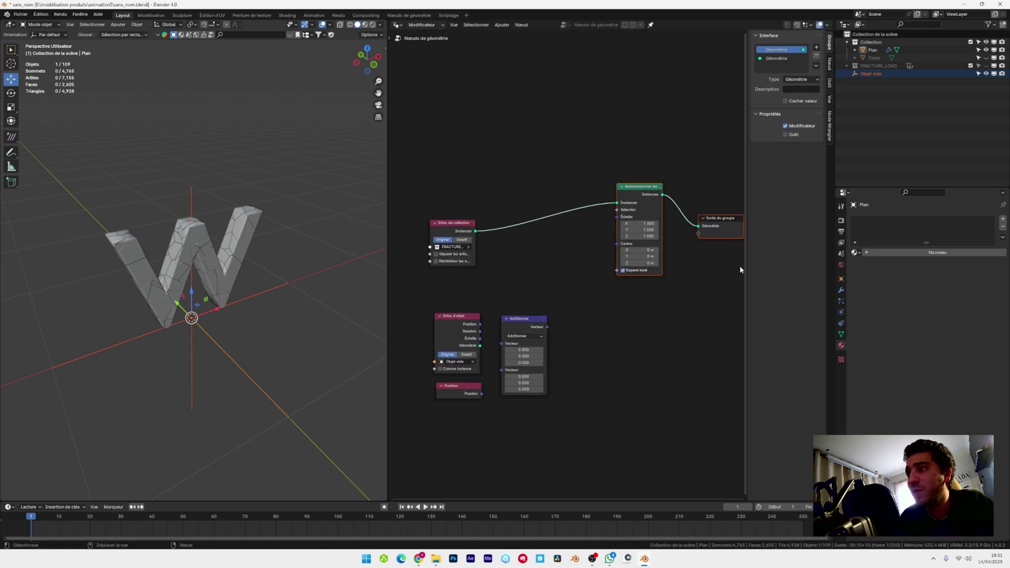
left_click_drag(747, 264, 777, 264)
scroll(620, 380, "up", 3)
middle_click_drag(620, 381, 631, 349)
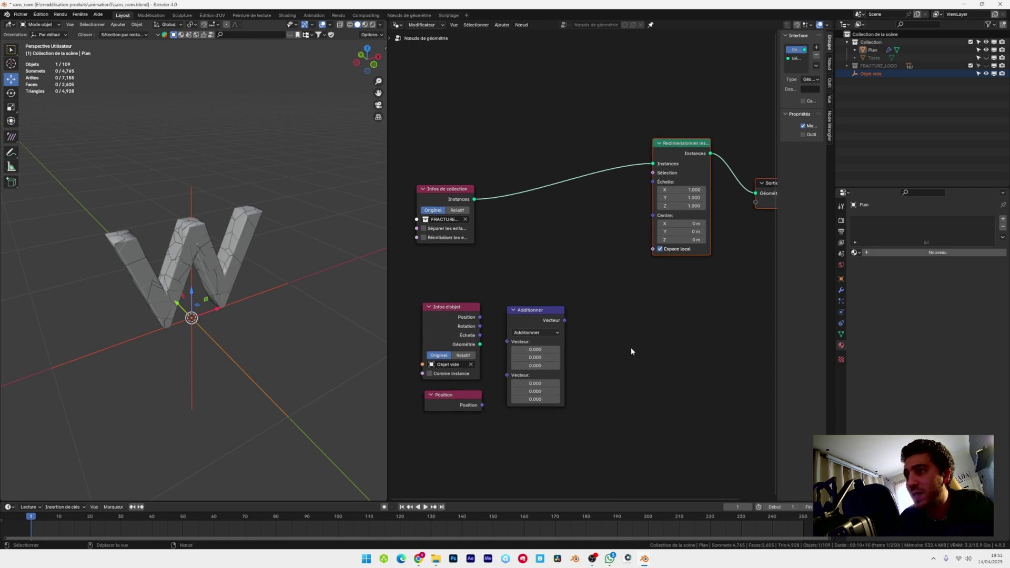
Make the Vector Math node calculate Distance between the empty's position and the Position node, and link its value to the instance scale.
left_click(545, 332)
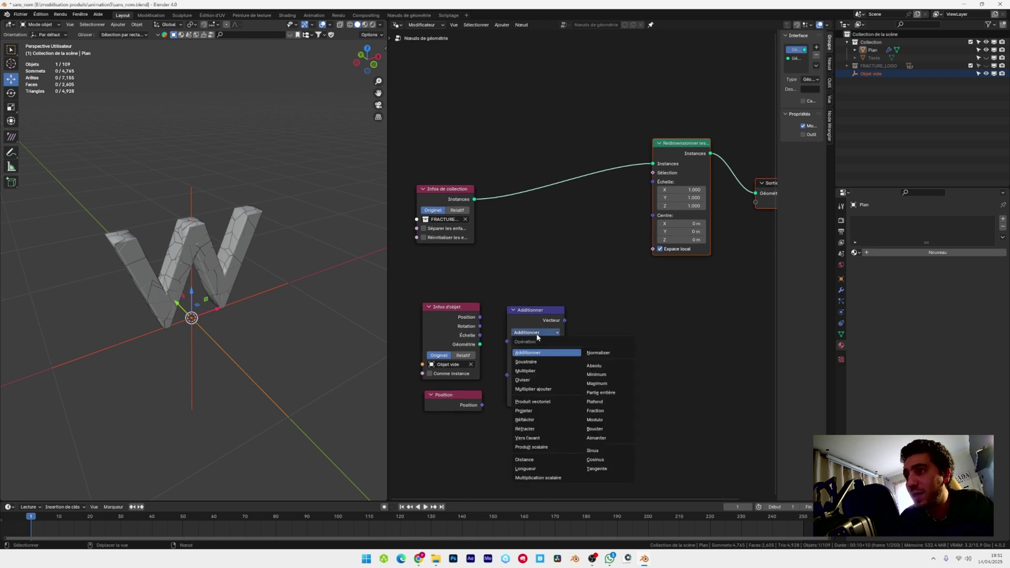
left_click(535, 458)
left_click_drag(480, 317, 506, 340)
left_click_drag(483, 405, 507, 350)
left_click_drag(564, 320, 652, 182)
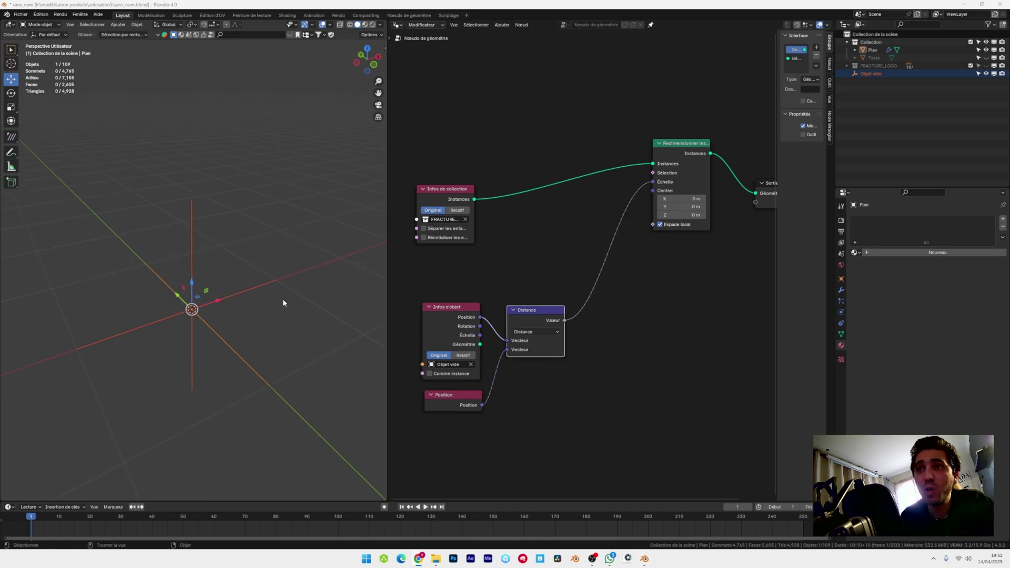
Enable Separate Children on the Collection Info node and try moving the empty vertically to test the scaling.
left_click_drag(192, 287, 221, 125)
key("ctrl+z")
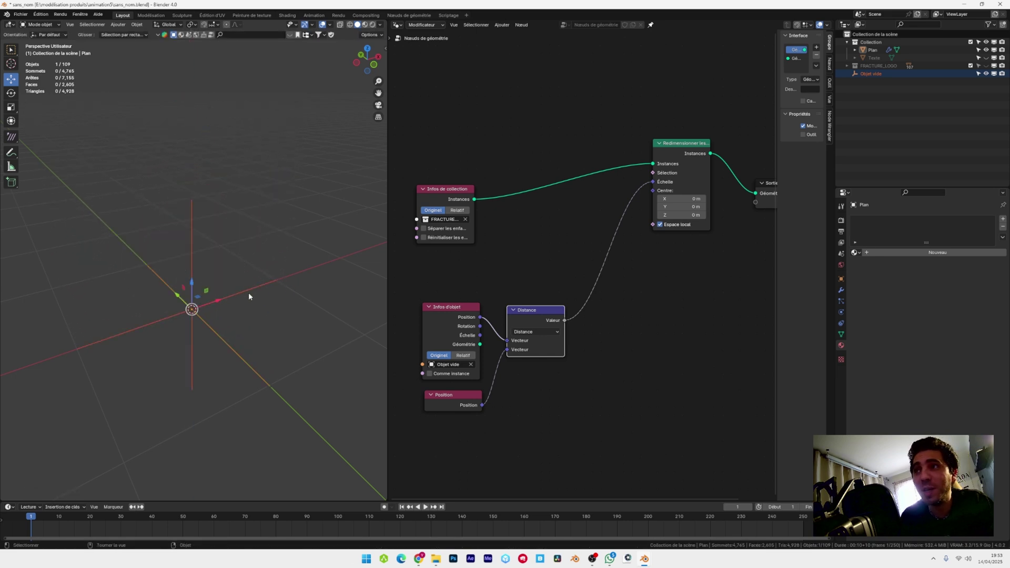
left_click(424, 229)
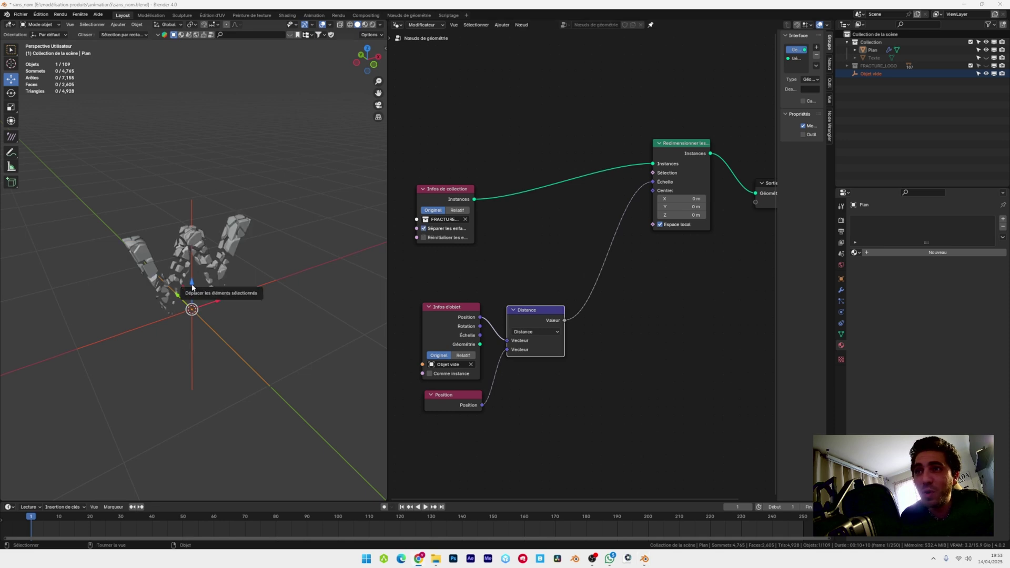
left_click_drag(192, 287, 184, 132)
Shift the Scale Instances and group output nodes farther from the Distance node to make room for another node.
mouse_move(588, 326)
middle_mouse_down()
mouse_move(550, 321)
mouse_move(570, 324)
middle_mouse_up()
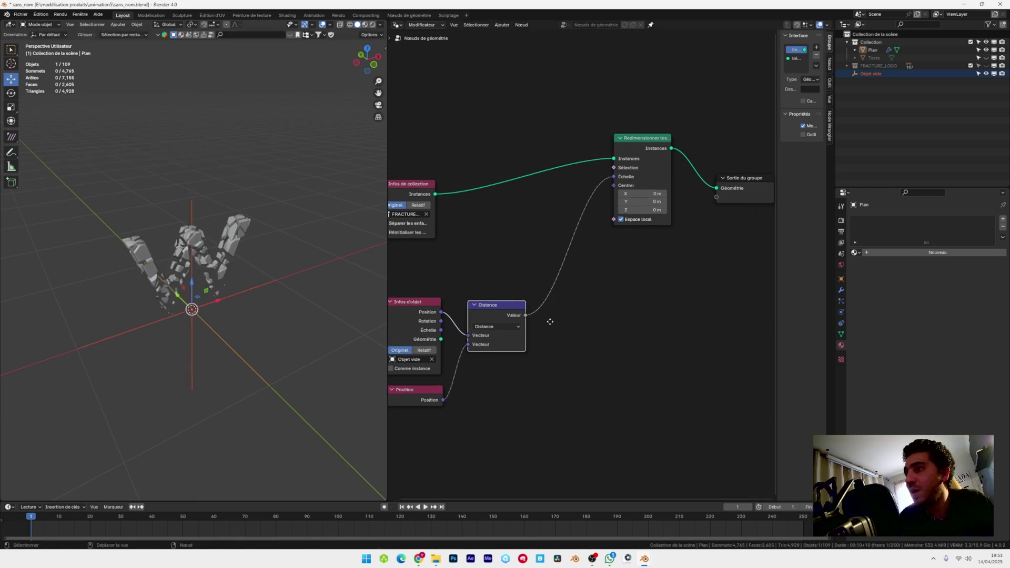
scroll(584, 308, "down", 4)
left_click_drag(600, 146, 726, 230)
left_click_drag(638, 180, 721, 216)
middle_click_drag(616, 334, 596, 335)
left_click(590, 337)
Add a Map Range node in the free area below the Scale Instances node.
scroll(580, 340, "up", 1)
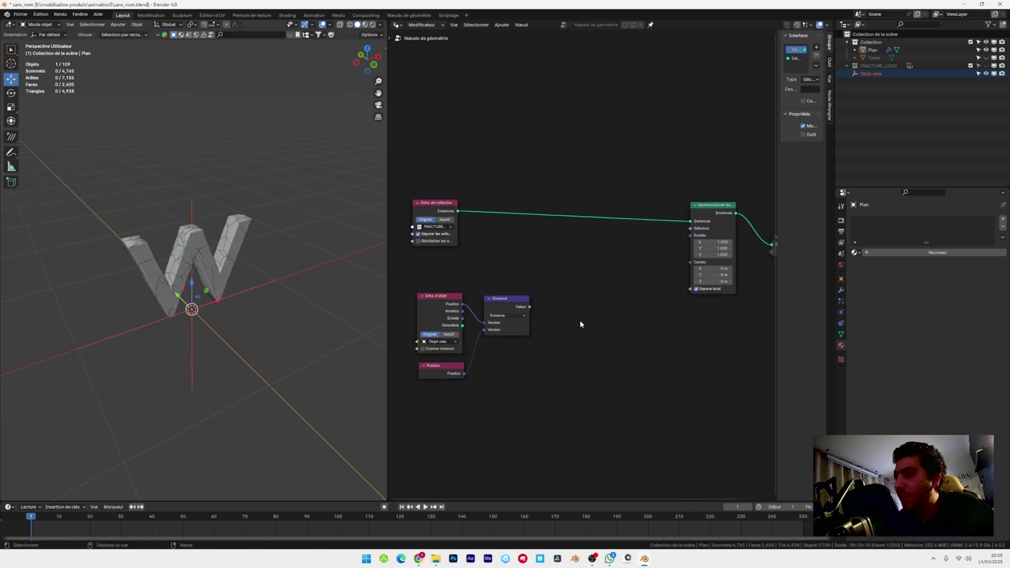
key("shift+a")
mouse_move(580, 322)
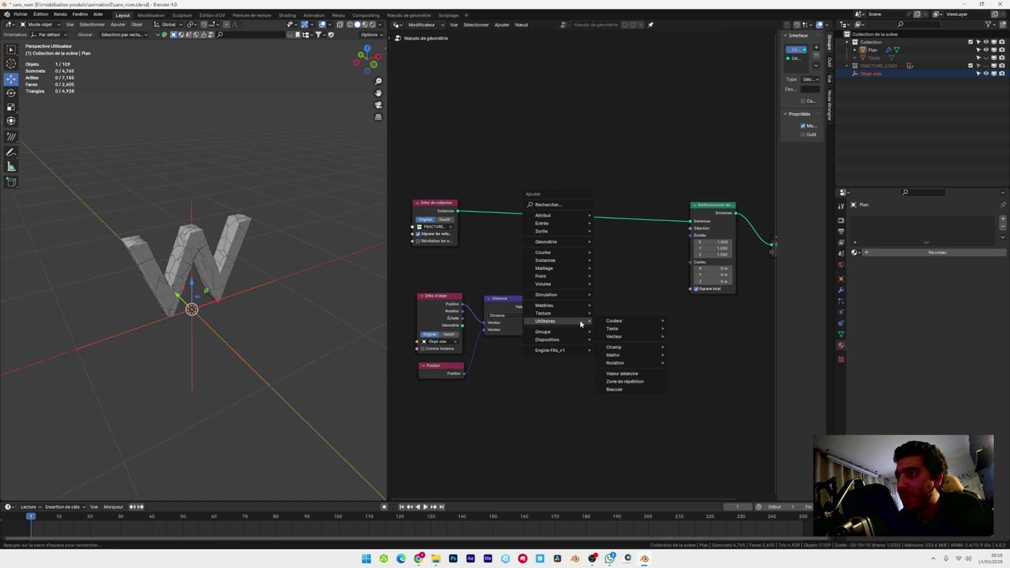
mouse_move(623, 353)
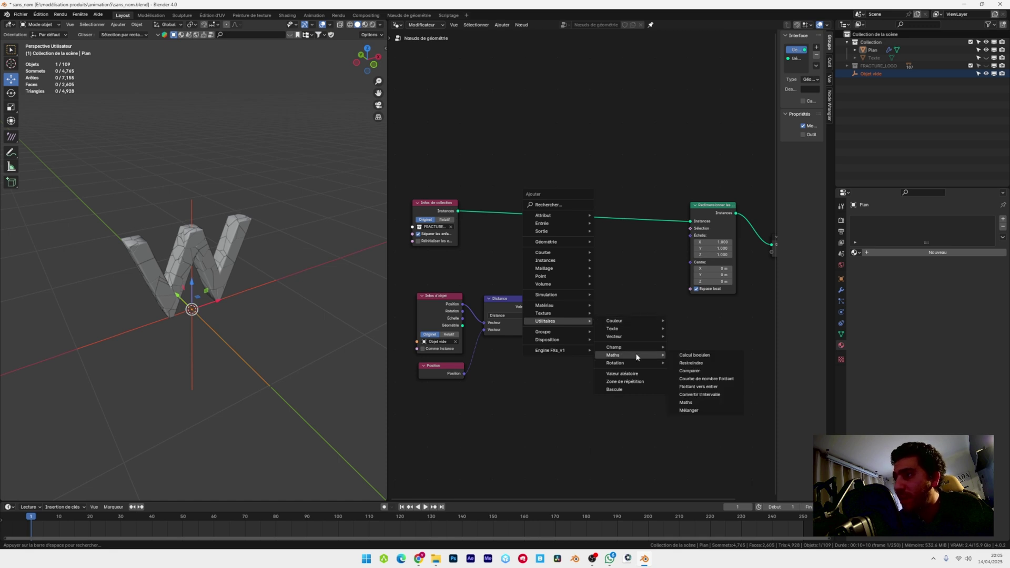
left_click(730, 394)
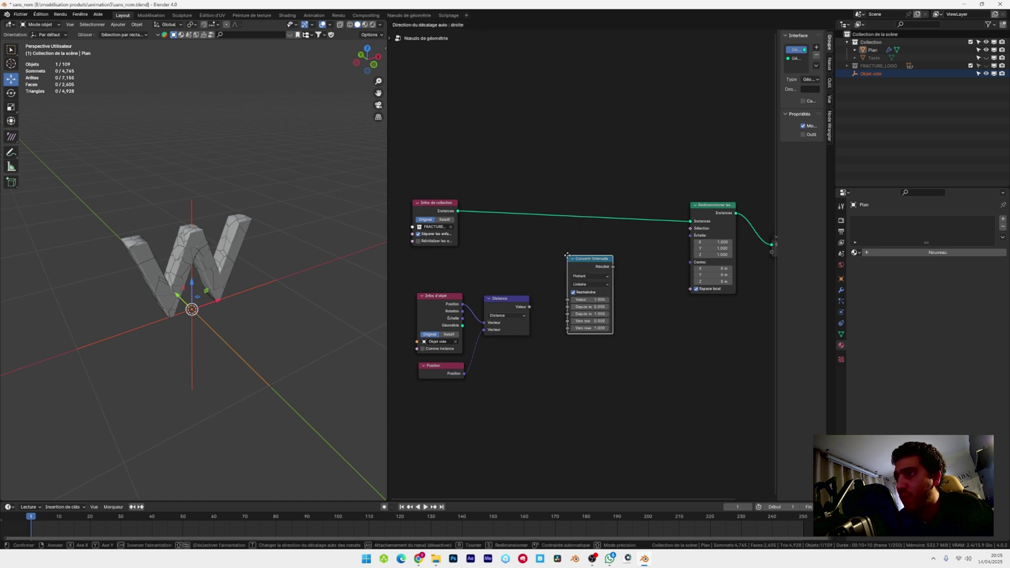
left_click(570, 357)
Feed the Distance value into the instance scale through the Map Range node and try moving the empty vertically.
left_click_drag(529, 307, 551, 304)
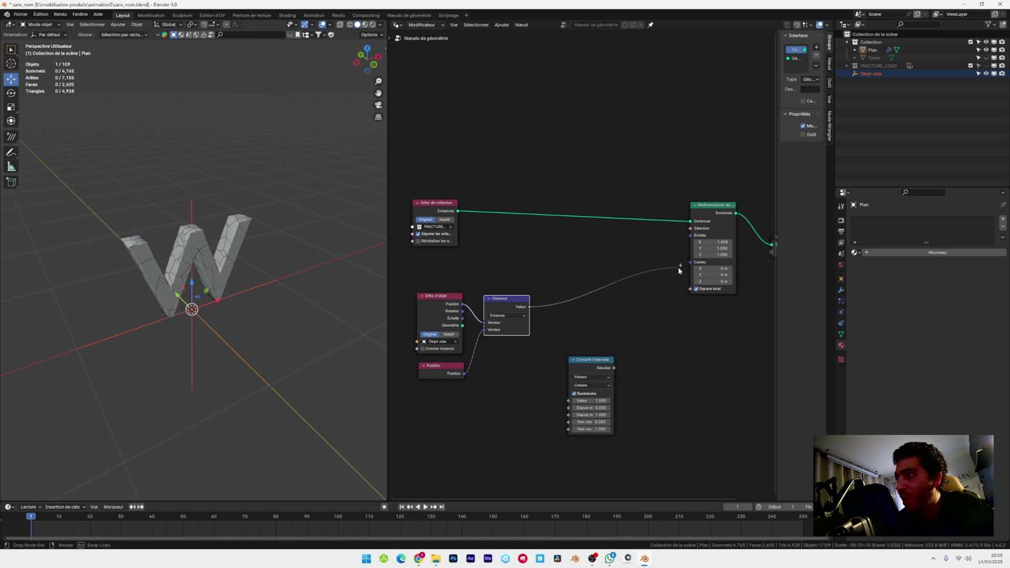
left_click_drag(680, 266, 690, 235)
left_click(592, 359)
key("g")
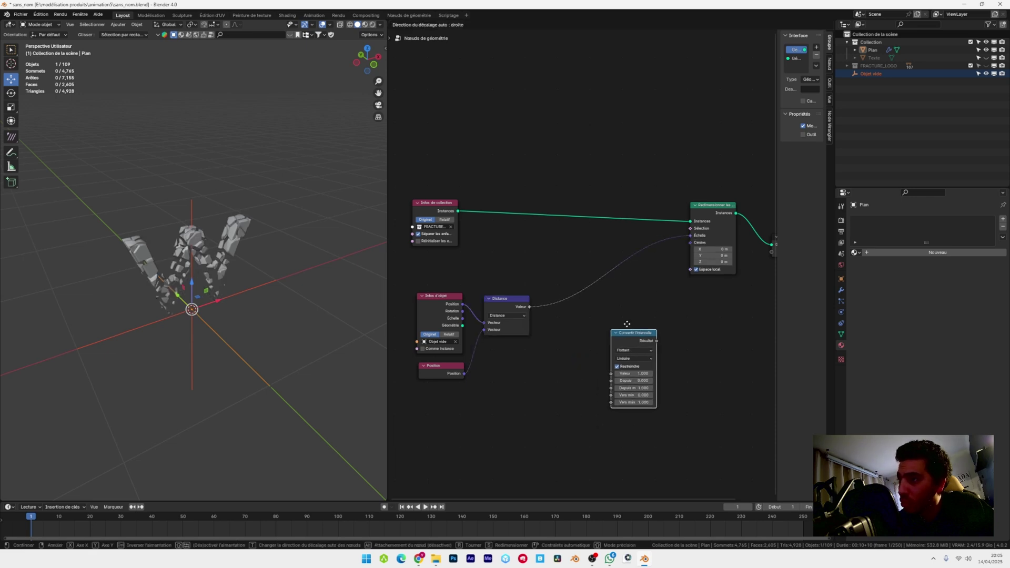
left_click(587, 273)
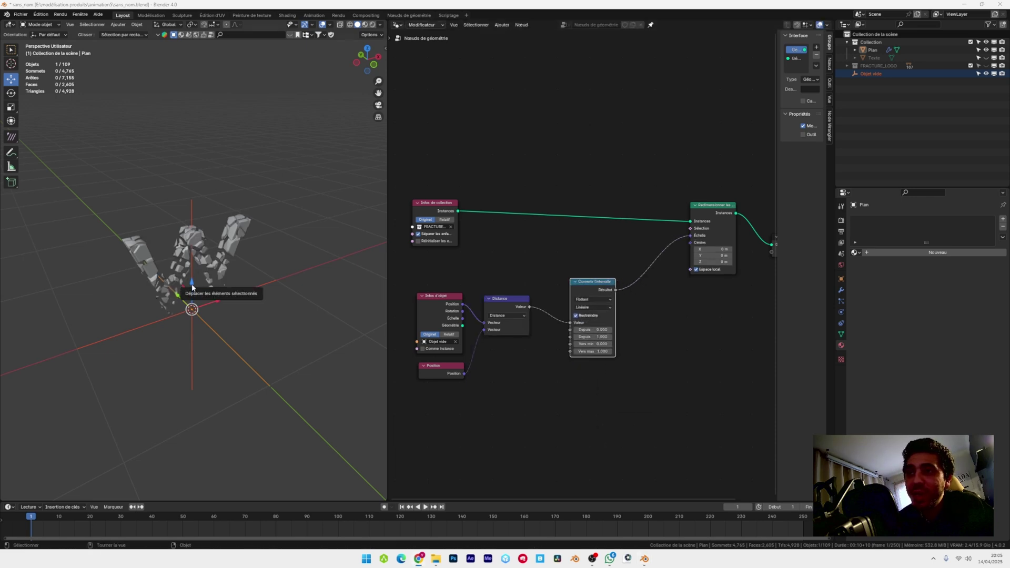
left_click_drag(192, 287, 205, 138)
right_click(205, 138)
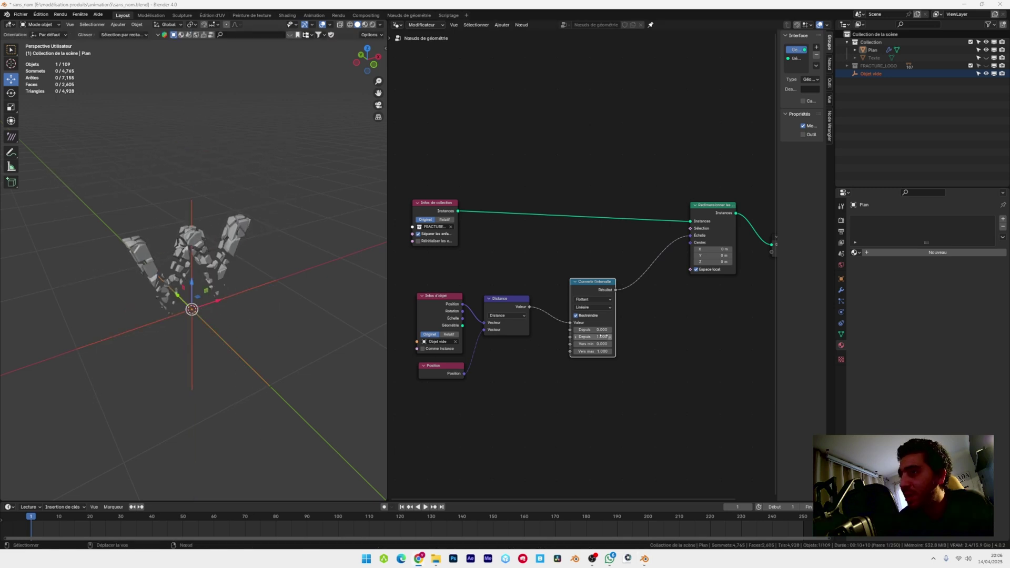
Set the Map Range node's From Min to 1 and From Max to 2.25.
scroll(698, 334, "up", 5)
scroll(699, 331, "up", 3)
left_click(574, 298)
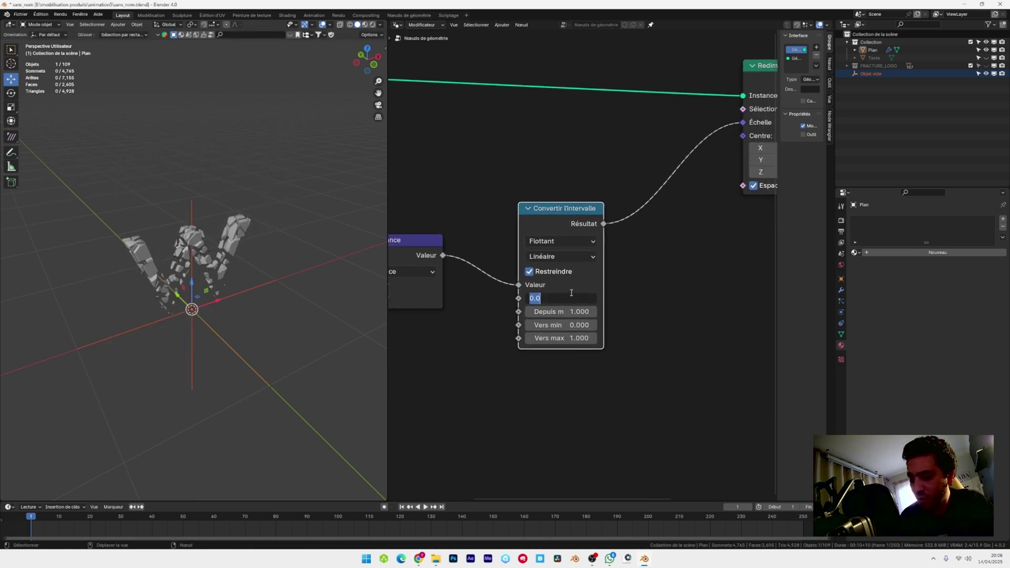
type("1")
key("Return")
left_click(551, 311)
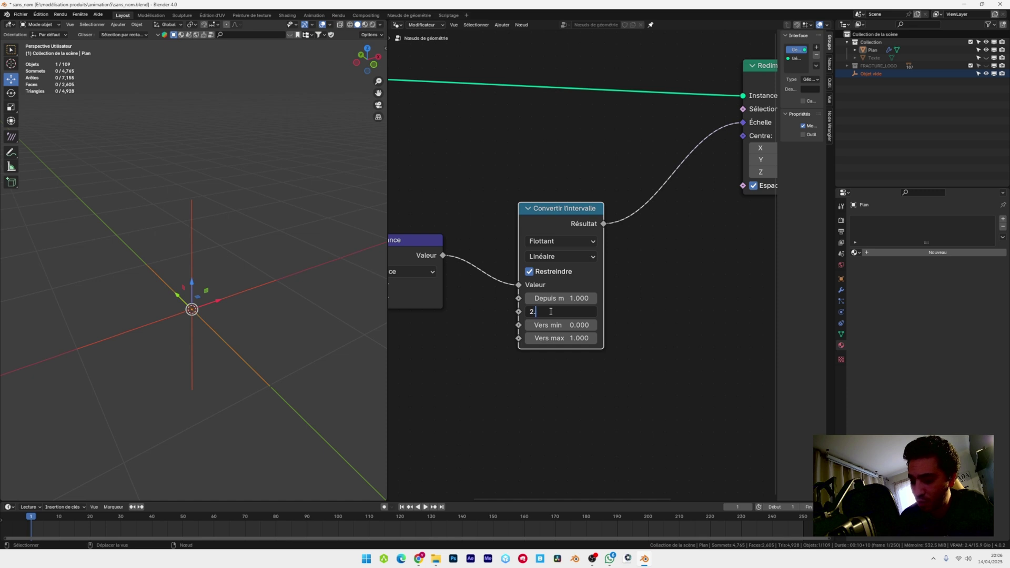
type("2.25")
key("Return")
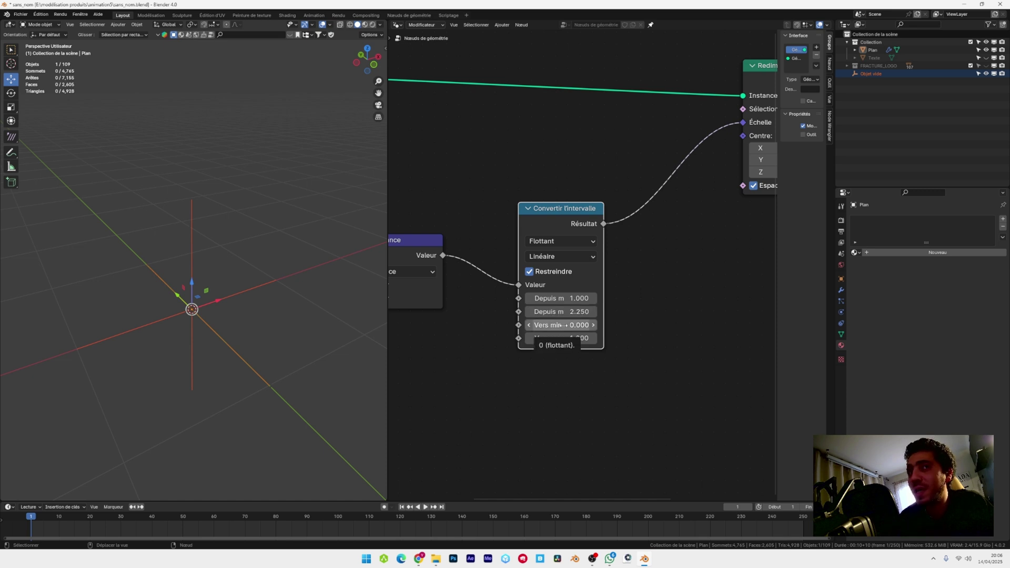
Try moving the empty vertically to test the remapped scaling, and save the Blender file.
key("g")
key("z")
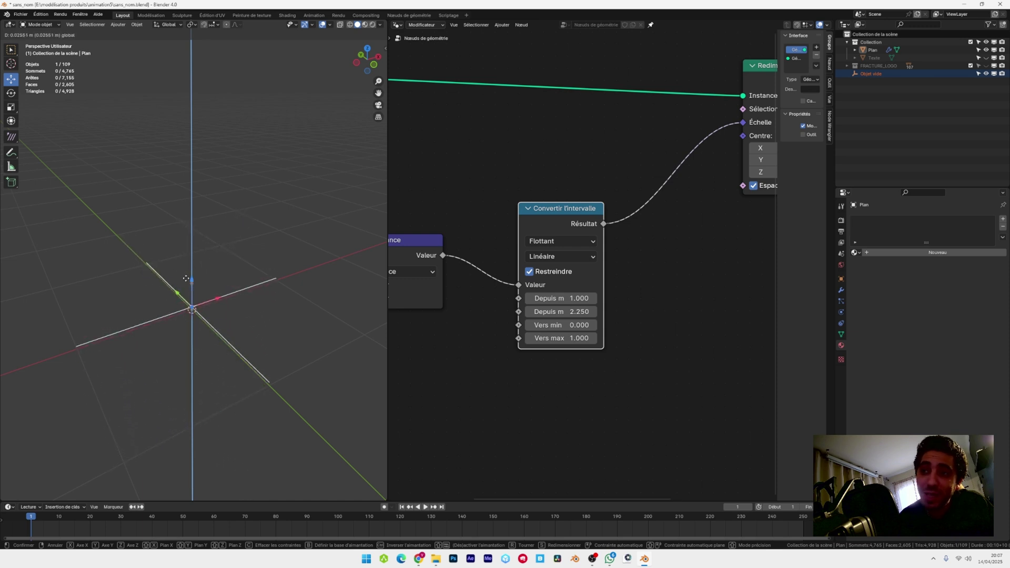
left_click_drag(186, 278, 185, 438)
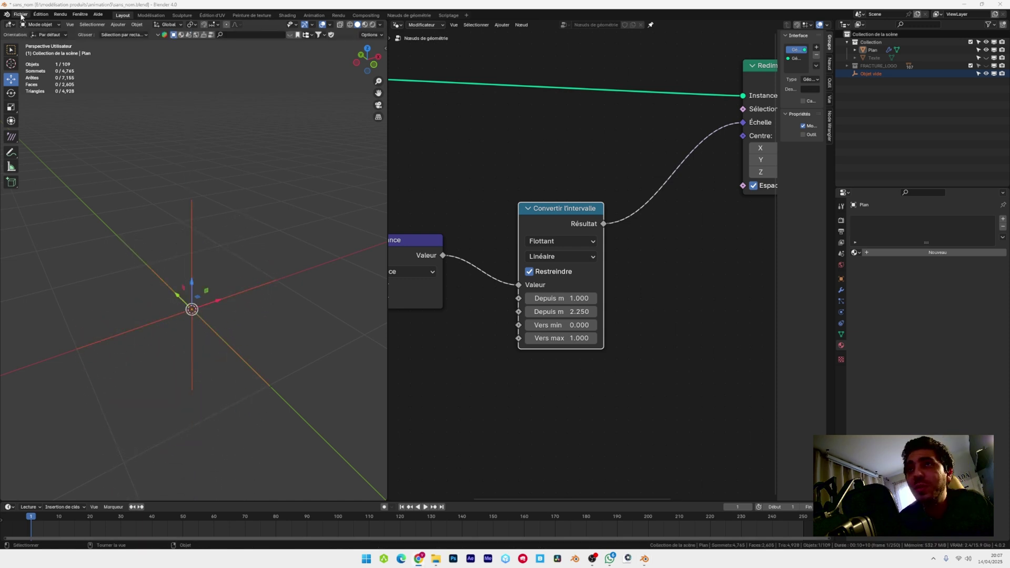
left_click(21, 15)
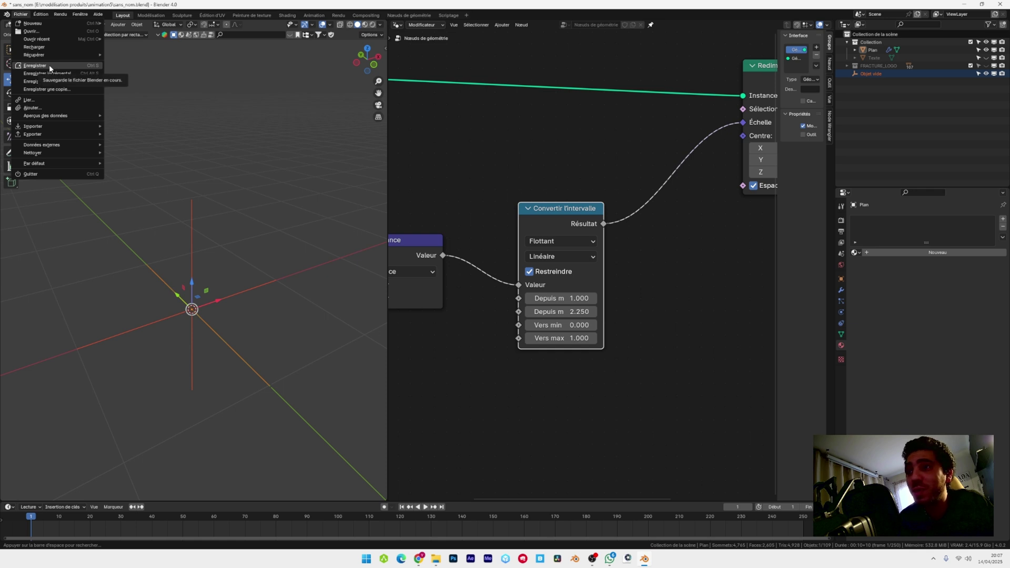
left_click(50, 68)
Shift the group output node farther away and insert a Set Position node between it and the Scale Instances node.
middle_click_drag(511, 325, 546, 342)
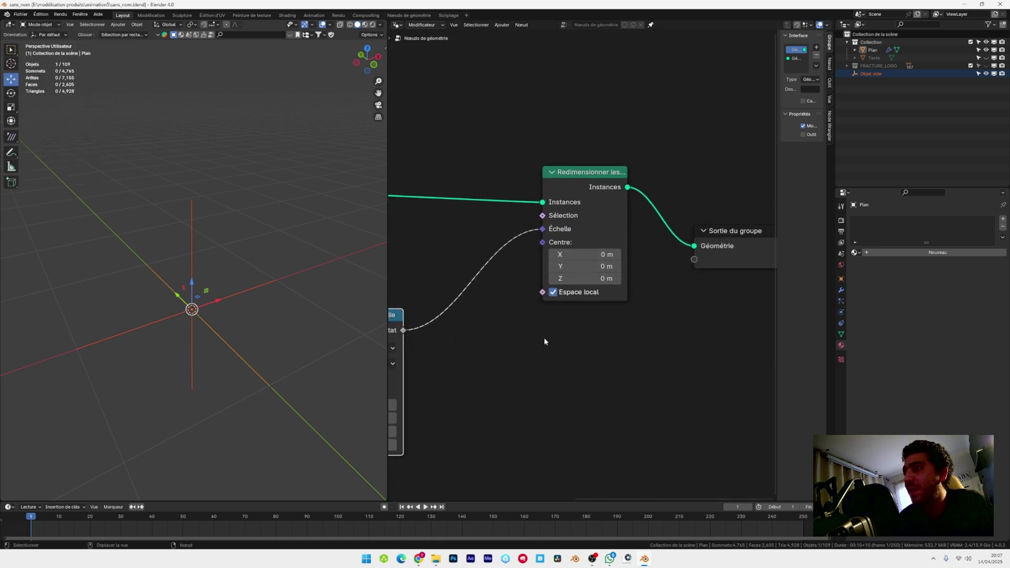
scroll(547, 331, "down", 4)
middle_click_drag(572, 304, 431, 343)
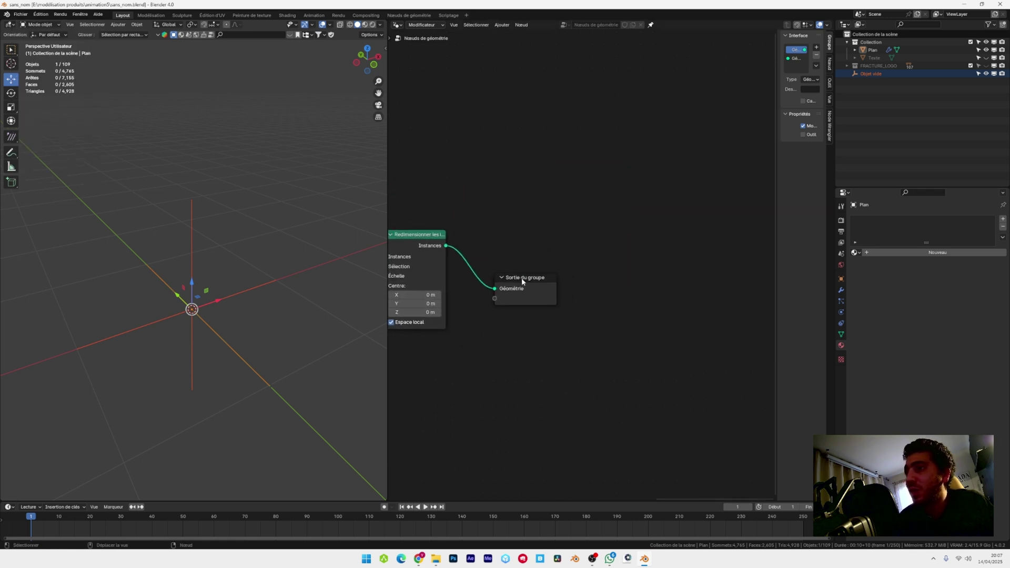
left_click_drag(522, 282, 712, 264)
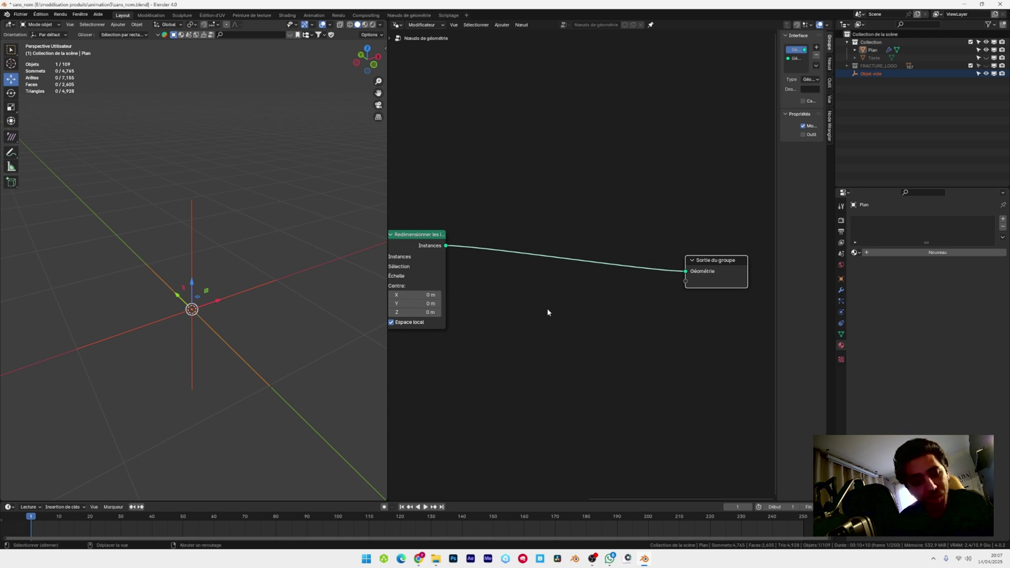
key("shift+a")
type("position")
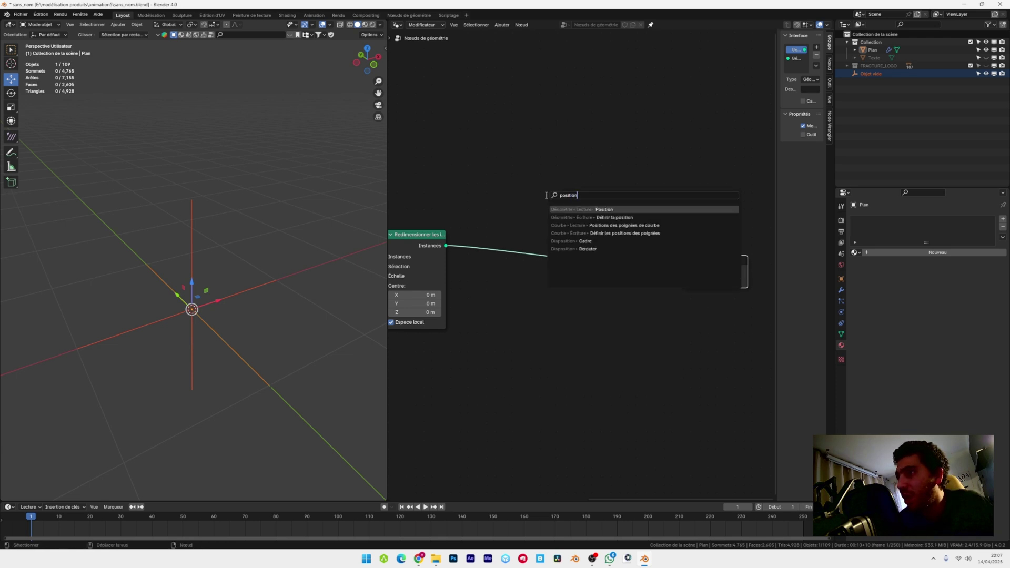
left_click(635, 217)
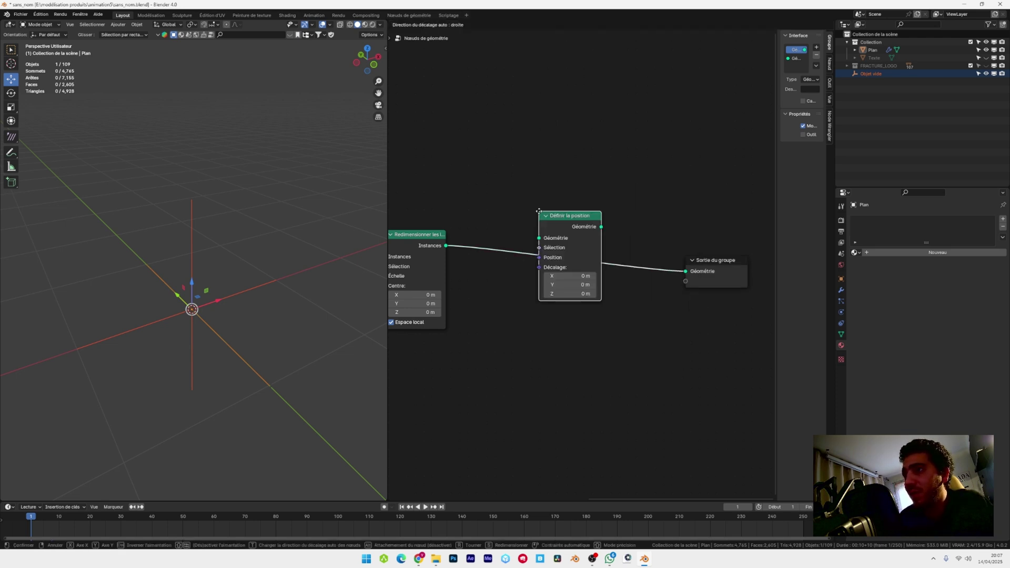
left_click(538, 212)
Duplicate the Object Info and Position nodes together and place the copies below the Map Range and Scale Instances nodes.
scroll(499, 336, "down", 10)
middle_click_drag(494, 340, 652, 324)
scroll(558, 341, "up", 8)
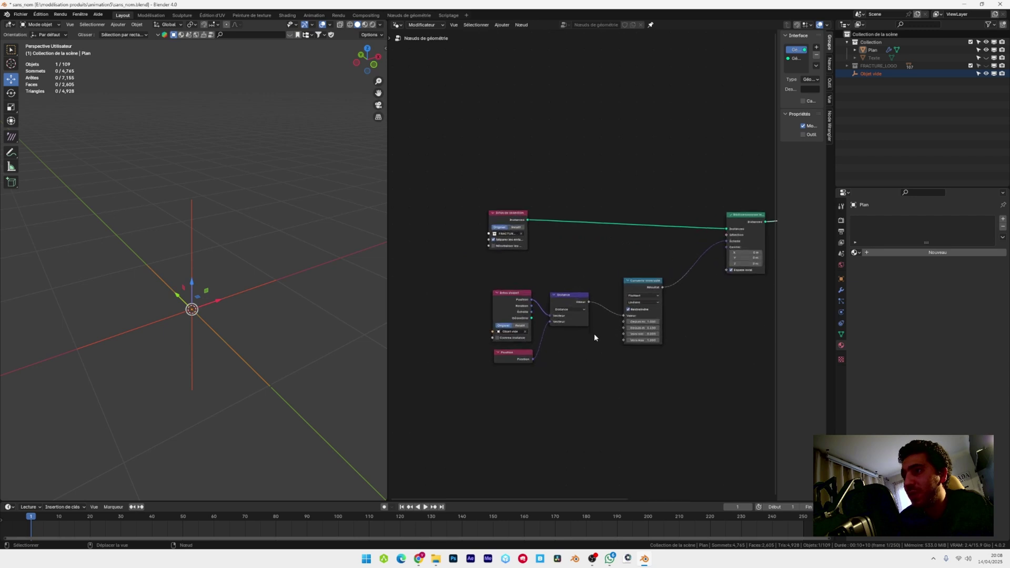
left_click_drag(445, 279, 503, 392)
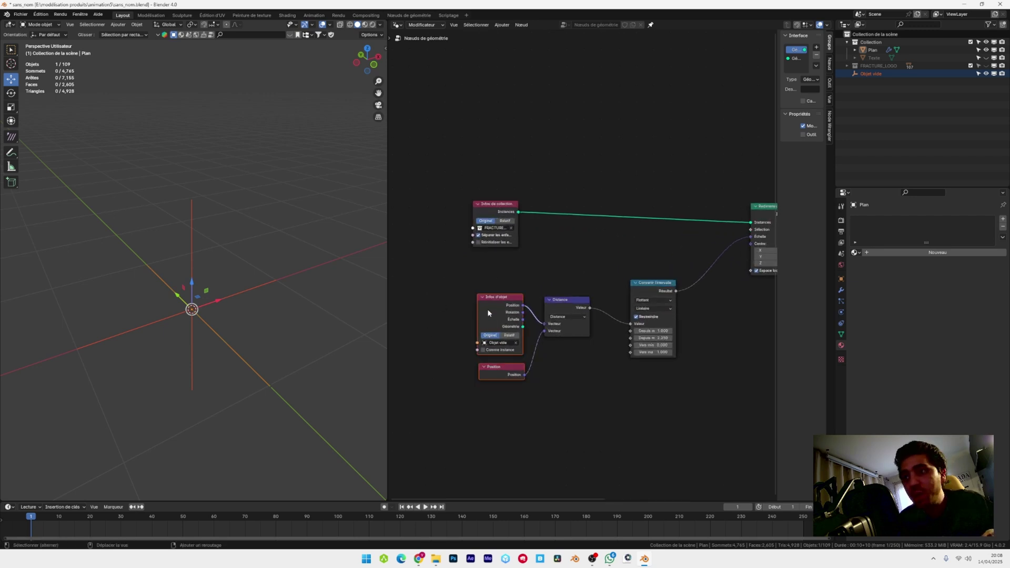
key("shift+d")
left_click(707, 406)
Add a Mix node beside the duplicated Object Info and Position nodes and set its data type to Color.
middle_click_drag(651, 423, 410, 374)
left_click(584, 355)
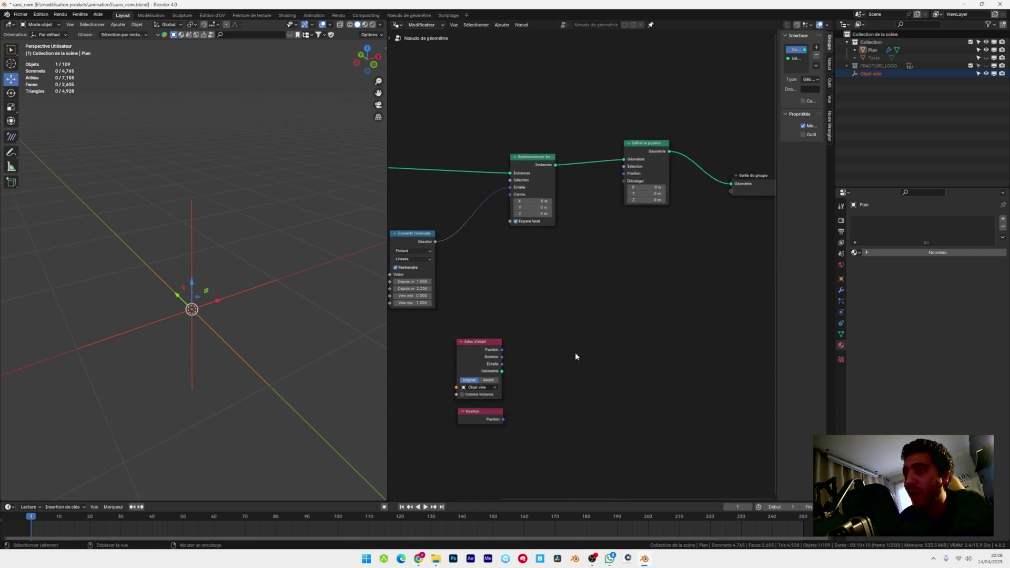
key("shift+a")
type("mél")
left_click(633, 367)
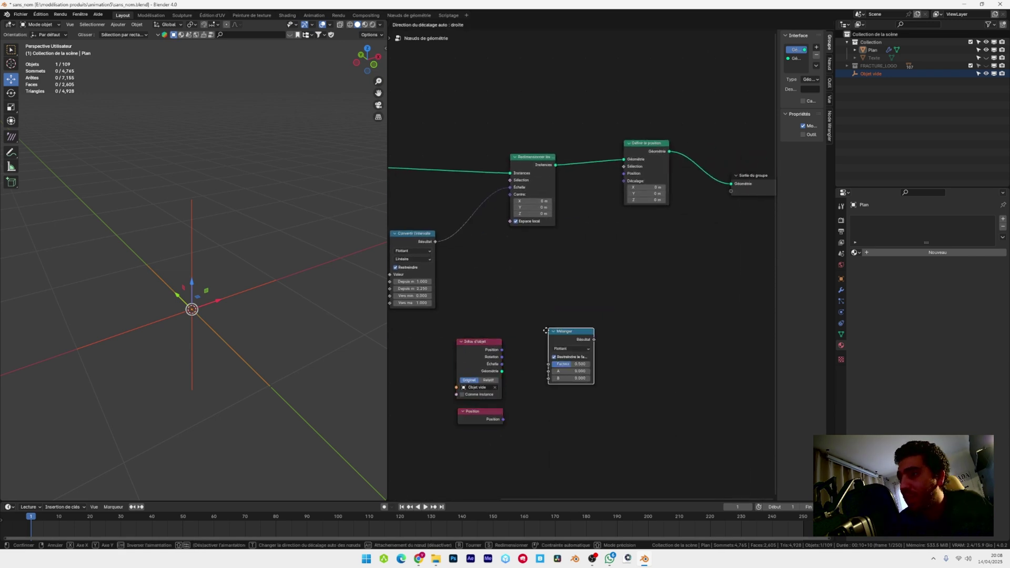
left_click(543, 336)
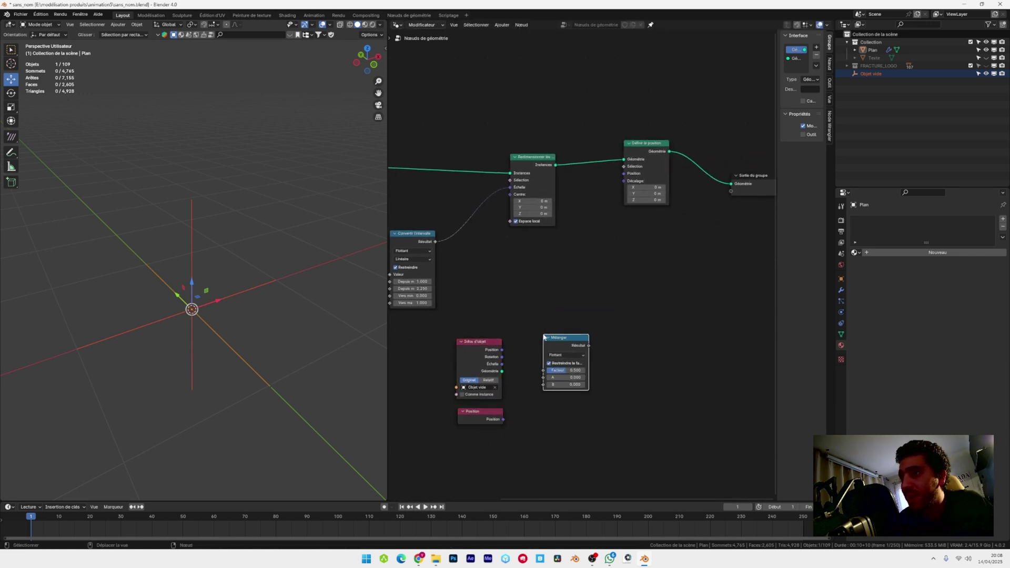
left_click(573, 356)
left_click(556, 385)
Feed the duplicated Object Info position into the Mix node's A input and the Position node into B, and reposition the three nodes.
scroll(541, 358, "up", 2)
middle_click_drag(540, 346, 547, 265)
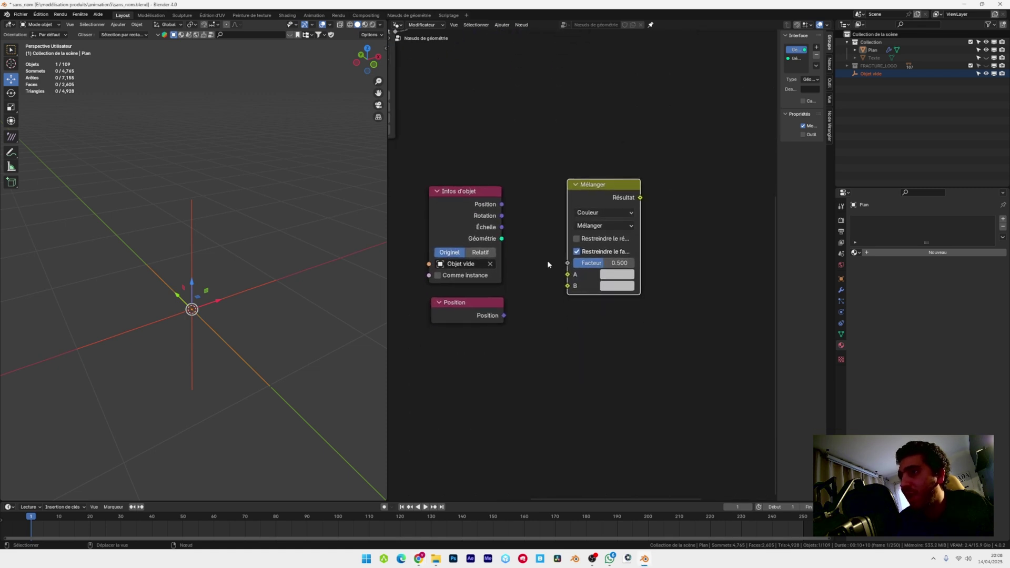
left_click_drag(501, 205, 565, 288)
scroll(565, 288, "down", 5)
middle_click_drag(563, 290, 501, 369)
left_click_drag(404, 267, 593, 441)
key("g")
left_click(532, 237)
Link the Mix result to the Set Position node's Position input and move the Mix node group farther below the main chain.
scroll(567, 227, "up", 3)
middle_click_drag(567, 230, 645, 337)
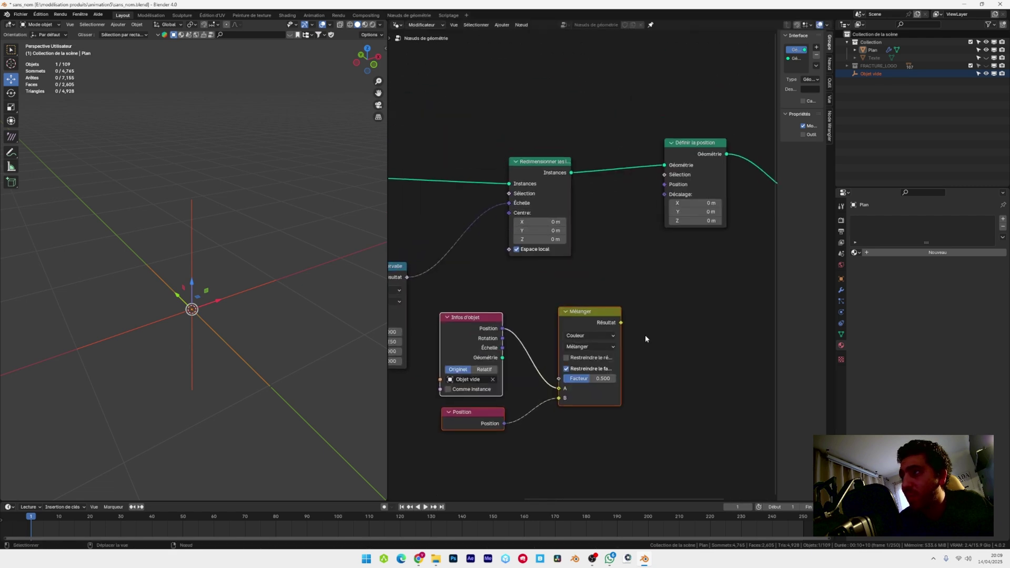
left_click_drag(621, 323, 663, 186)
scroll(639, 249, "down", 5)
left_click_drag(570, 266, 617, 336)
left_click_drag(616, 276, 577, 329)
scroll(577, 329, "up", 3)
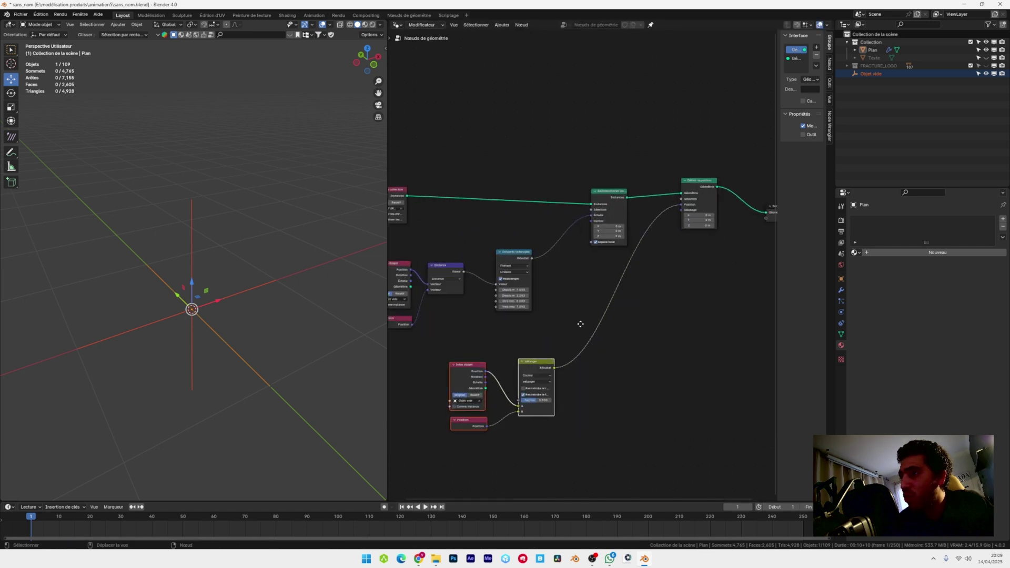
Connect the Distance node's Value output to the Mix node's Factor input.
scroll(502, 279, "up", 2)
middle_click_drag(510, 272, 532, 251)
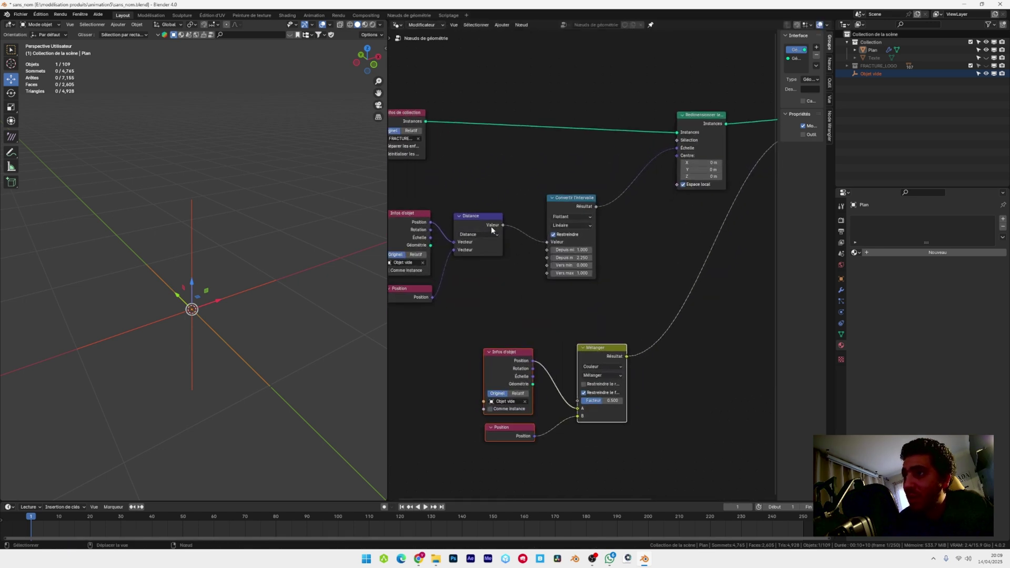
left_click_drag(503, 225, 577, 402)
middle_click_drag(577, 401, 613, 393)
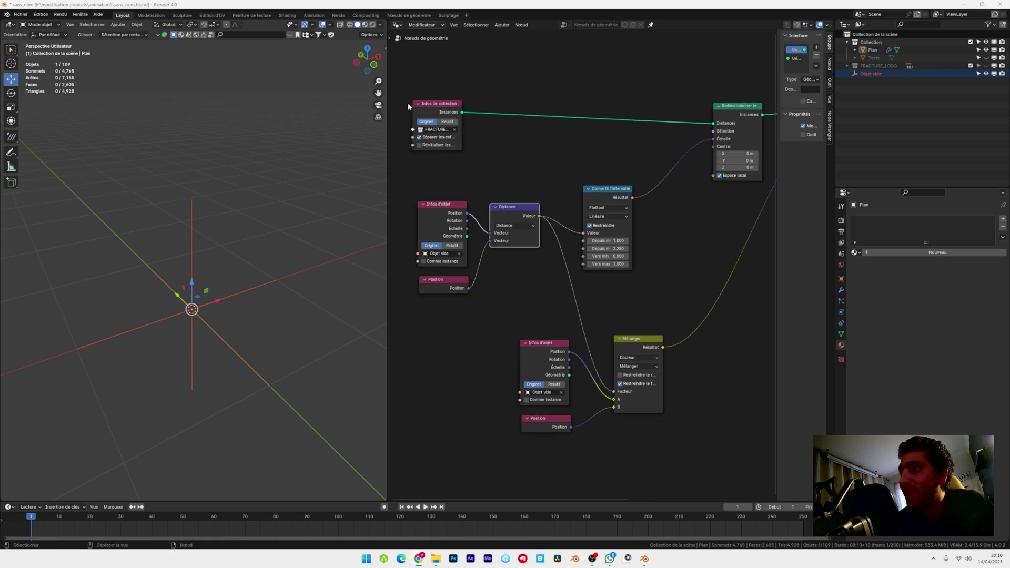
Switch the Collection Info node and both Object Info nodes to Relative.
left_click(448, 121)
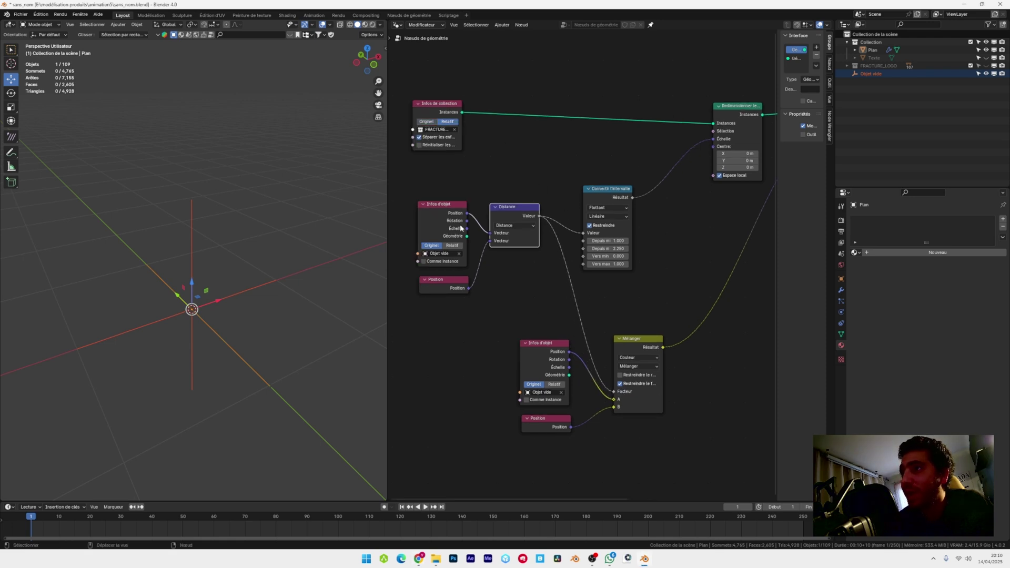
middle_click_drag(523, 291, 549, 275)
left_click(580, 368)
key("alt+Tab")
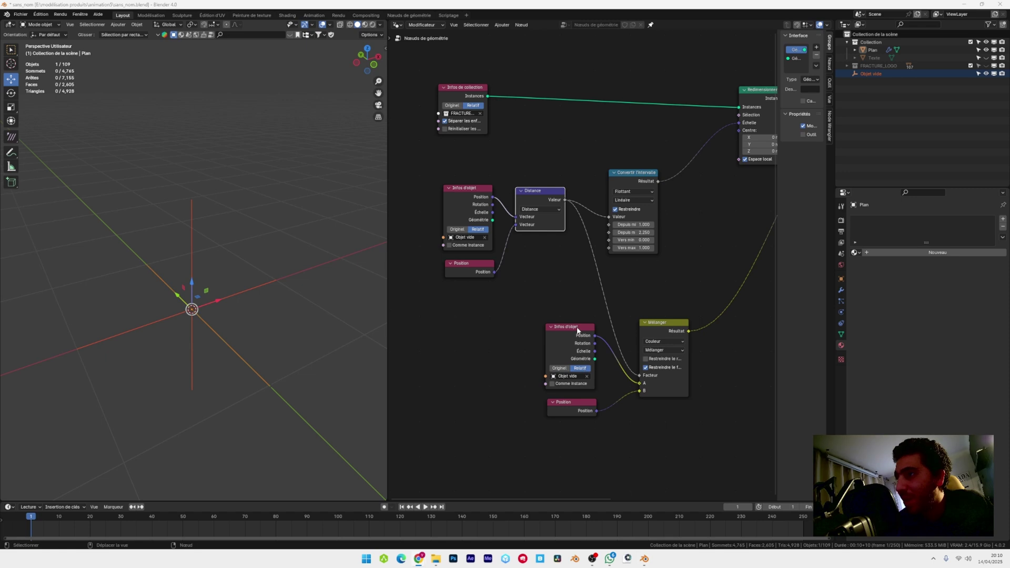
Place the duplicated Position node above Object Info and swap the Mix inputs so Position feeds A and Object Info's position feeds B.
left_click_drag(575, 332, 482, 347)
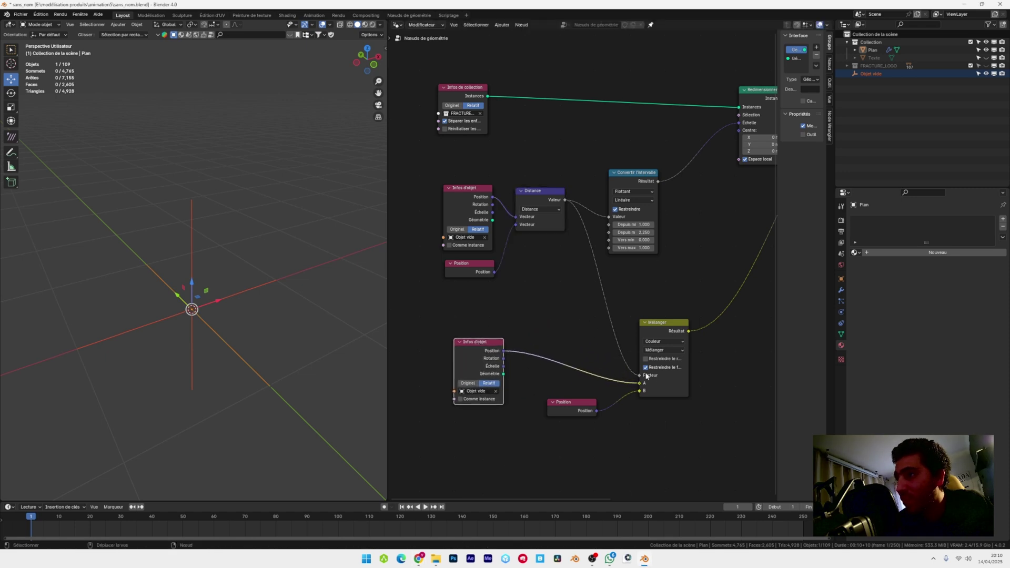
left_click_drag(638, 384, 558, 346)
left_click_drag(485, 346, 622, 374)
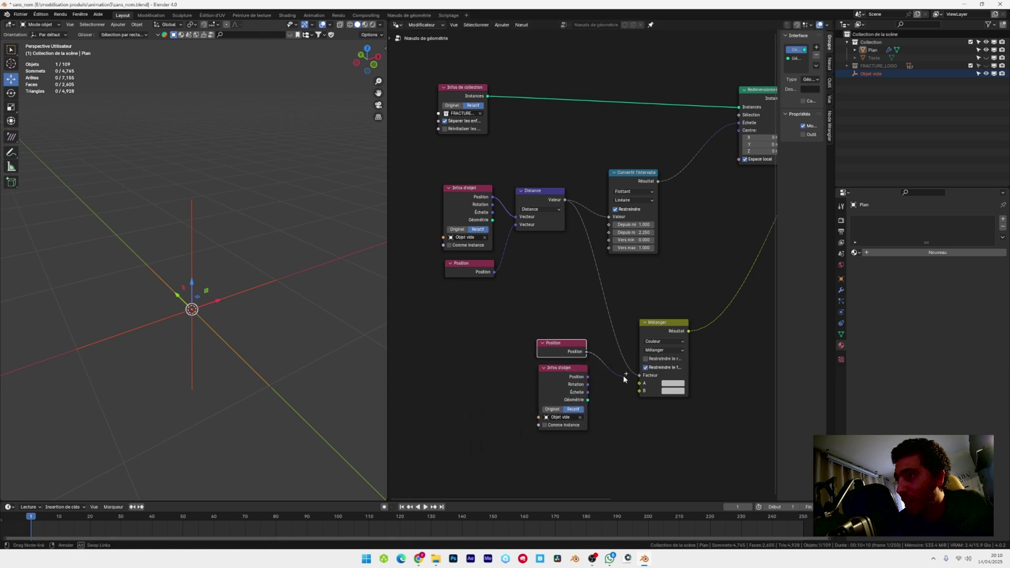
left_click_drag(622, 375, 639, 383)
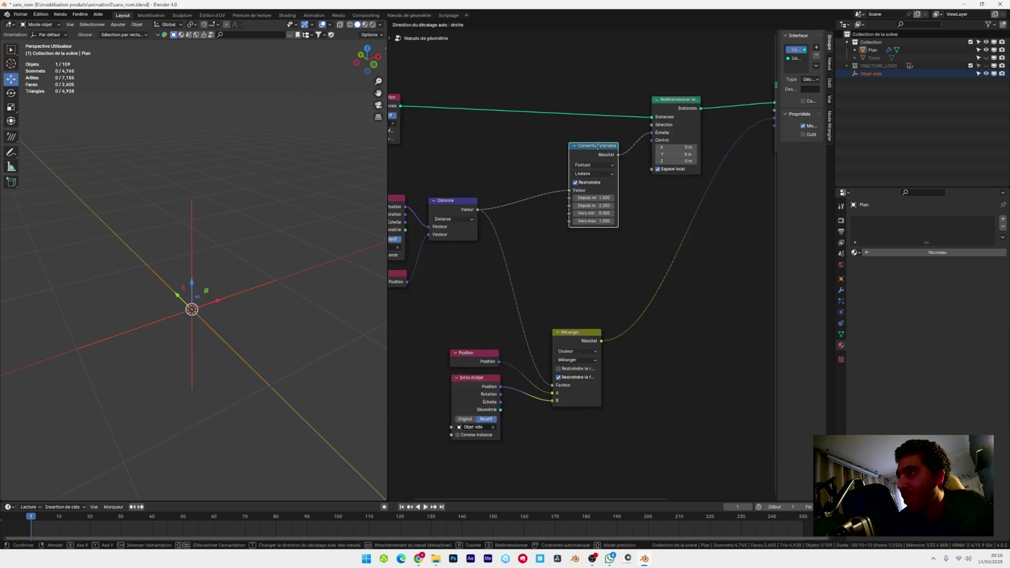
Move the Map Range node up near Scale Instances and insert a duplicate of it between the Distance value and the Mix factor.
left_click_drag(592, 145, 593, 146)
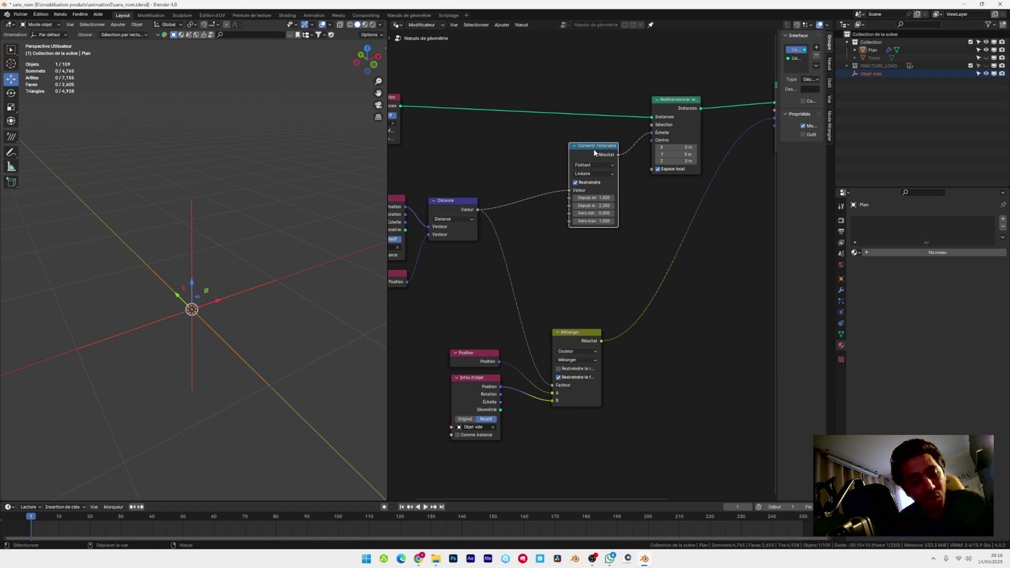
key("shift+d")
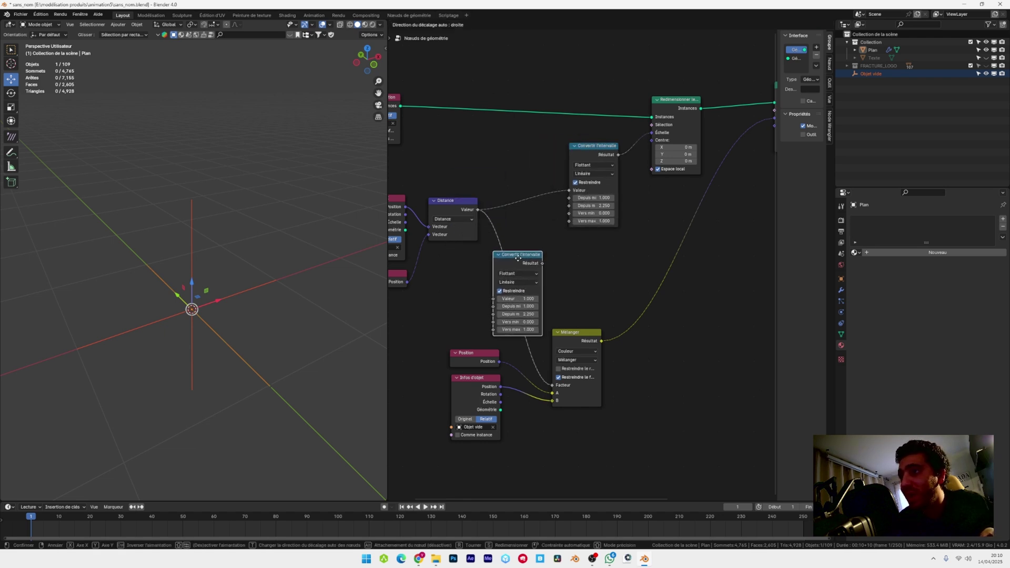
left_click(523, 256)
Set the duplicated Map Range node's From Min to 0, To Min to 3.5 and To Max to 0.
scroll(628, 246, "up", 4)
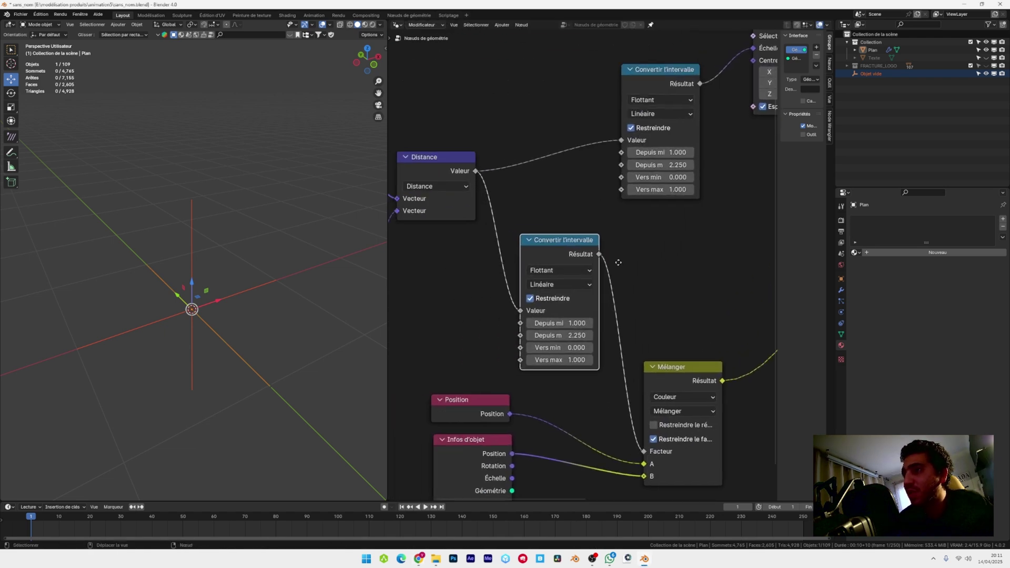
middle_click_drag(628, 246, 586, 211)
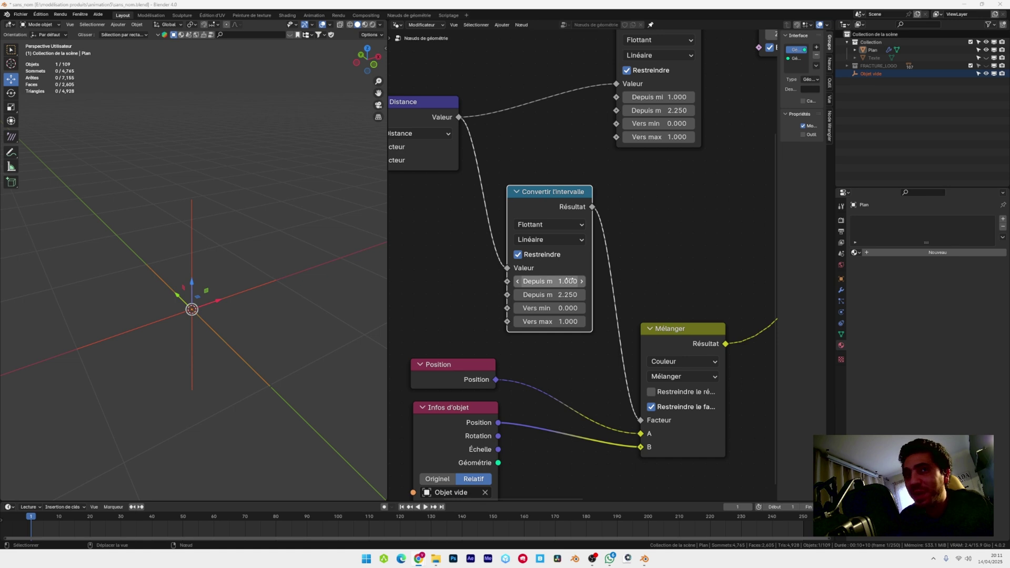
left_click(571, 279)
type("0")
key("Return")
left_click(561, 306)
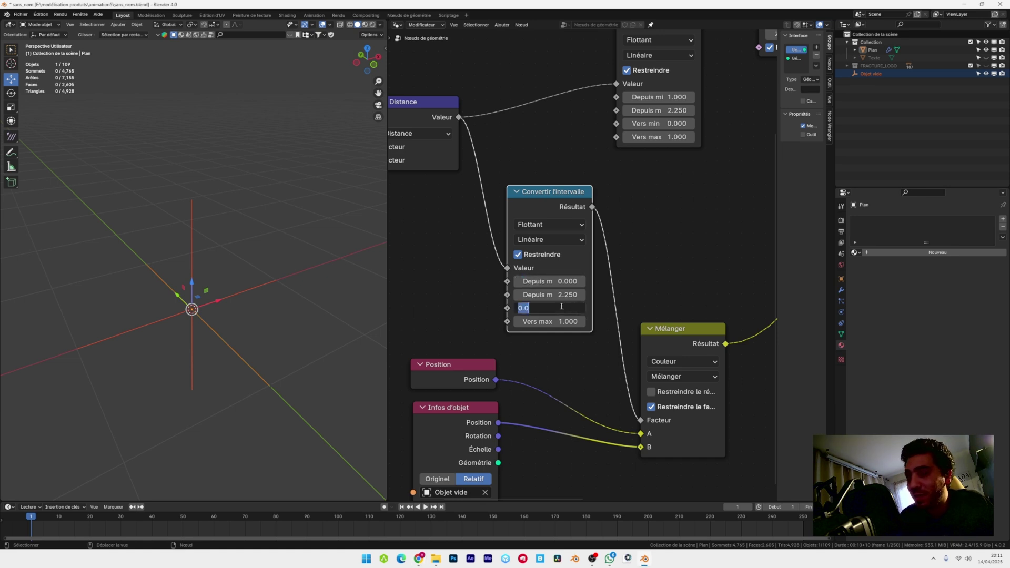
key("Return")
left_click(565, 319)
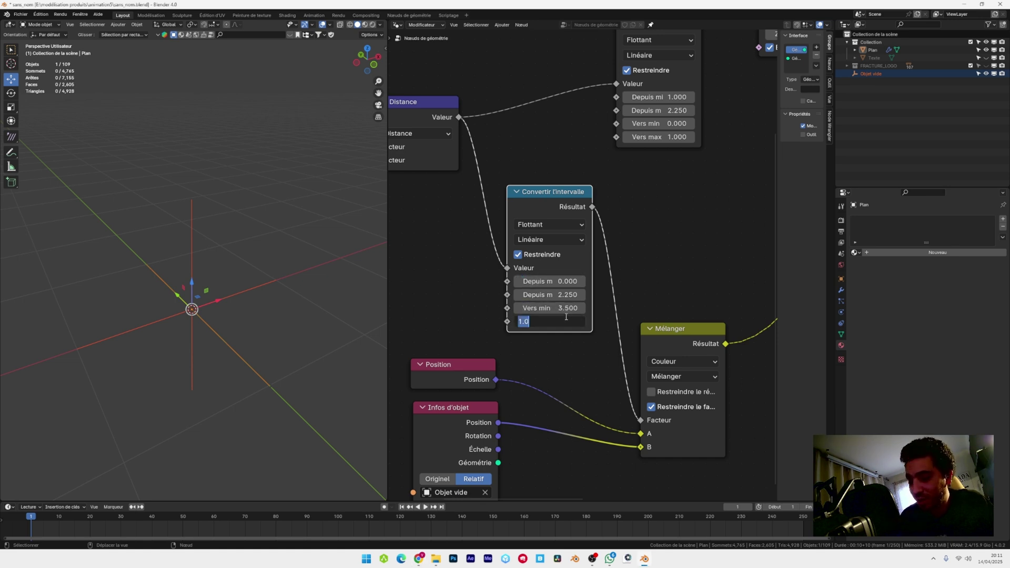
type("0")
key("Return")
Raise the empty high above the W along the vertical axis to test how the fragments are displaced.
scroll(191, 275, "down", 2)
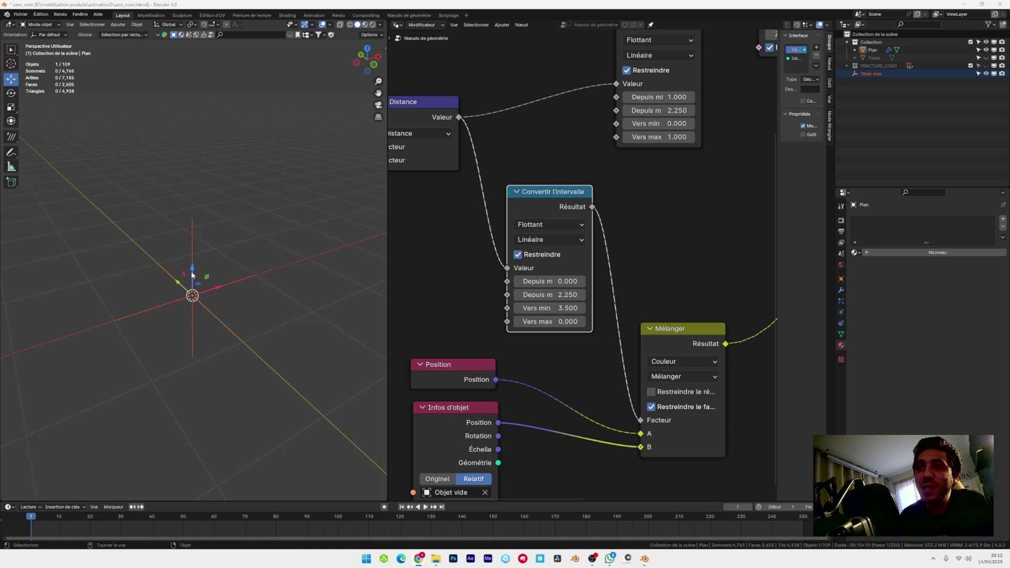
left_click_drag(191, 276, 173, 52)
middle_click_drag(189, 148, 182, 252, "shift")
left_click_drag(178, 127, 173, 152)
middle_click_drag(174, 152, 203, 146, "shift")
left_click_drag(214, 142, 213, 144)
Set the duplicated Map Range node's From Min to 1.6 and try moving the empty vertically.
left_click_drag(555, 280, 649, 281)
left_click(555, 281)
type("1.6")
key("Return")
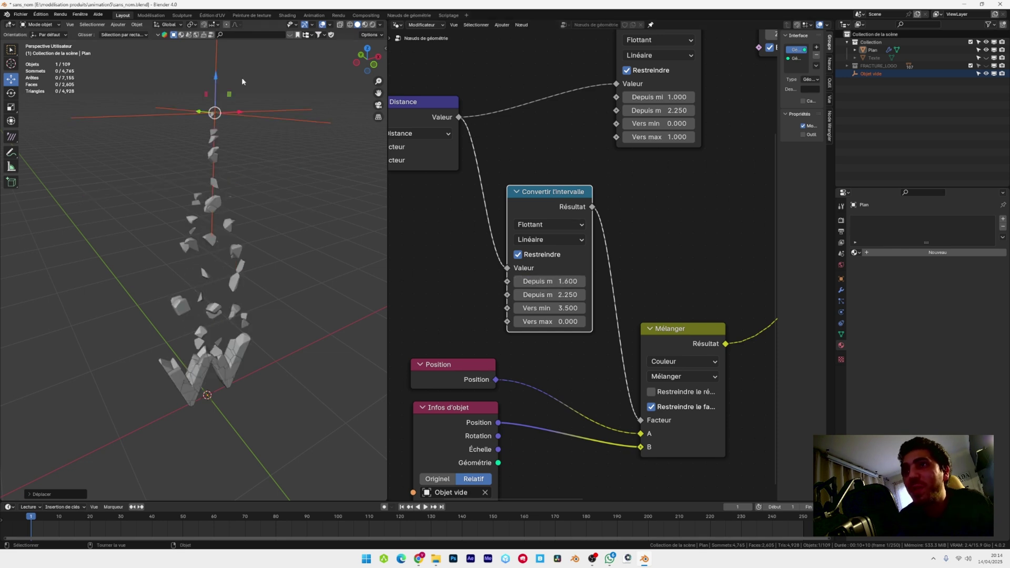
mouse_move(556, 281)
left_mouse_down()
mouse_move(591, 281)
mouse_move(555, 281)
left_mouse_up()
key("g")
key("z")
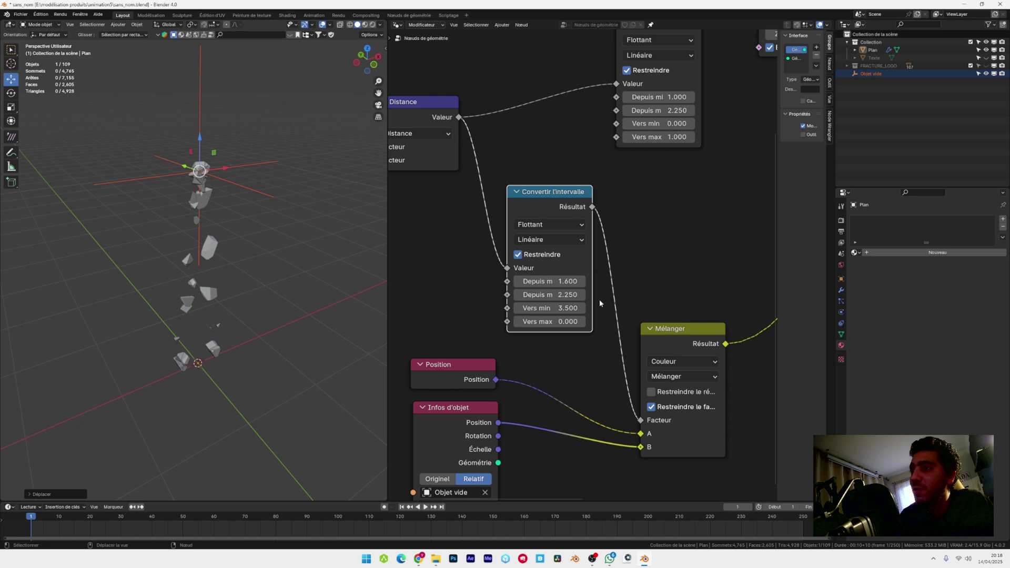
Move the empty vertically to high above the W, clear of all fragments, and widen the 3D viewport.
key("g")
key("z")
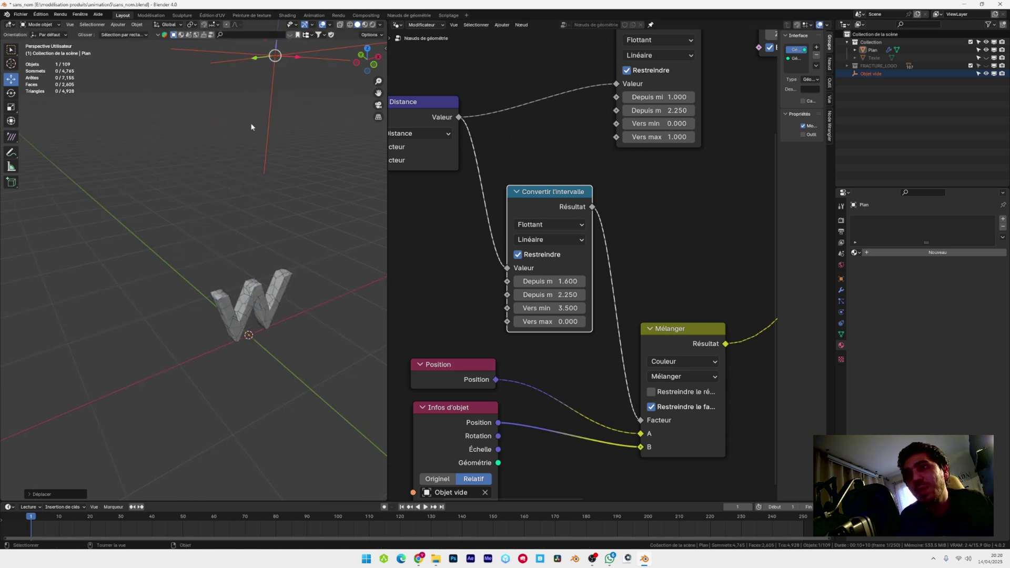
middle_click_drag(233, 160, 225, 211, "shift")
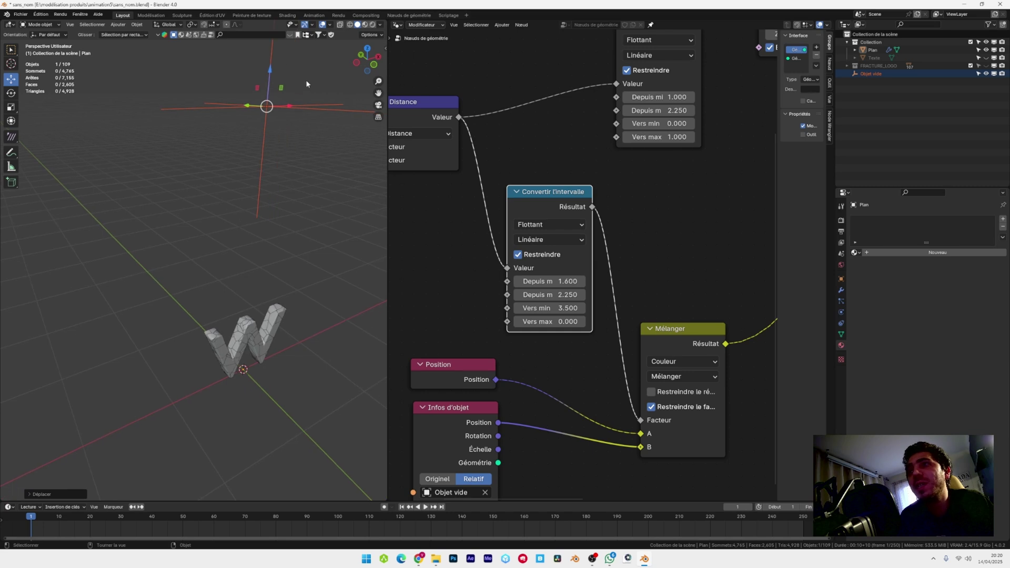
left_click_drag(387, 126, 654, 226)
scroll(525, 261, "down", 3)
middle_click_drag(419, 290, 390, 258)
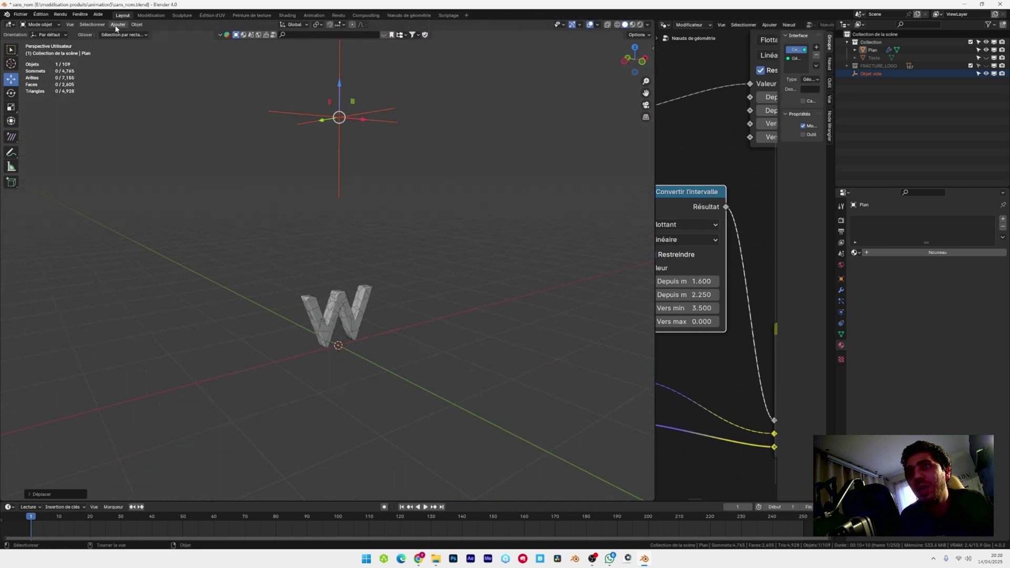
Add a camera and move it away from the W along the X axis.
left_click(118, 24)
mouse_move(159, 33)
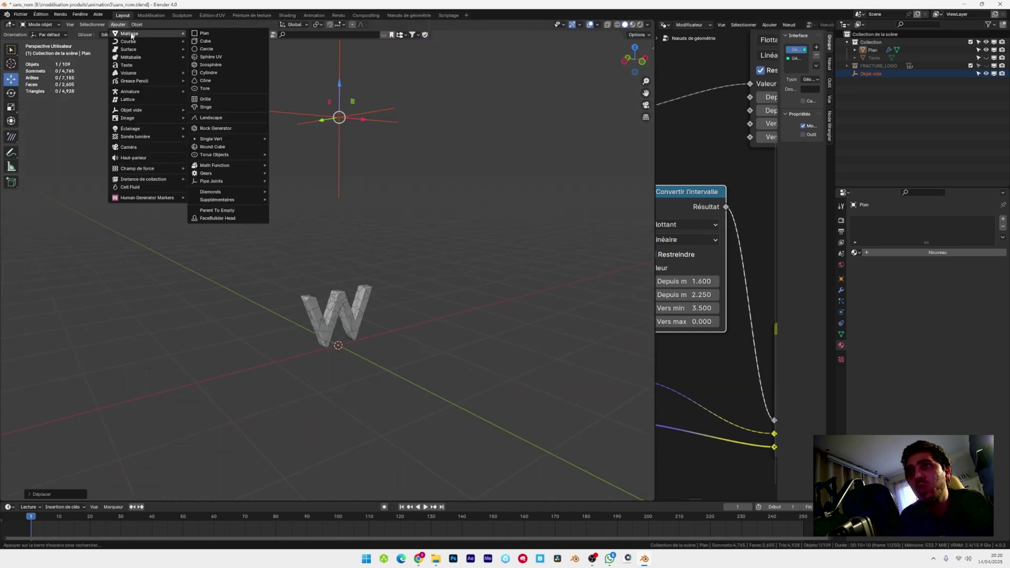
left_click(135, 146)
middle_click_drag(292, 299, 235, 311)
left_click_drag(339, 331, 191, 296)
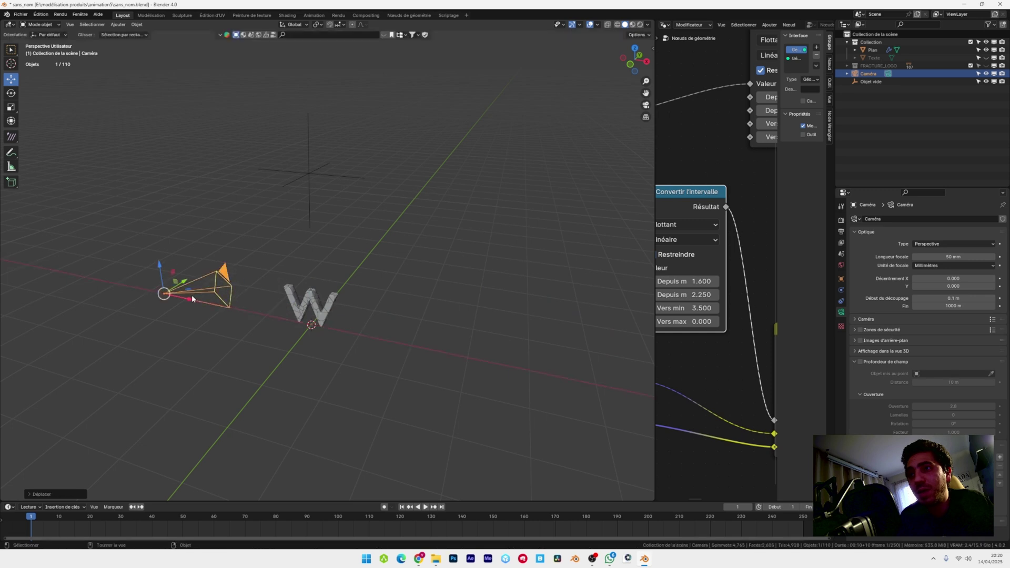
Try a portrait render resolution of 1080 by 1920 px and preview the frame through the camera.
left_click(841, 233)
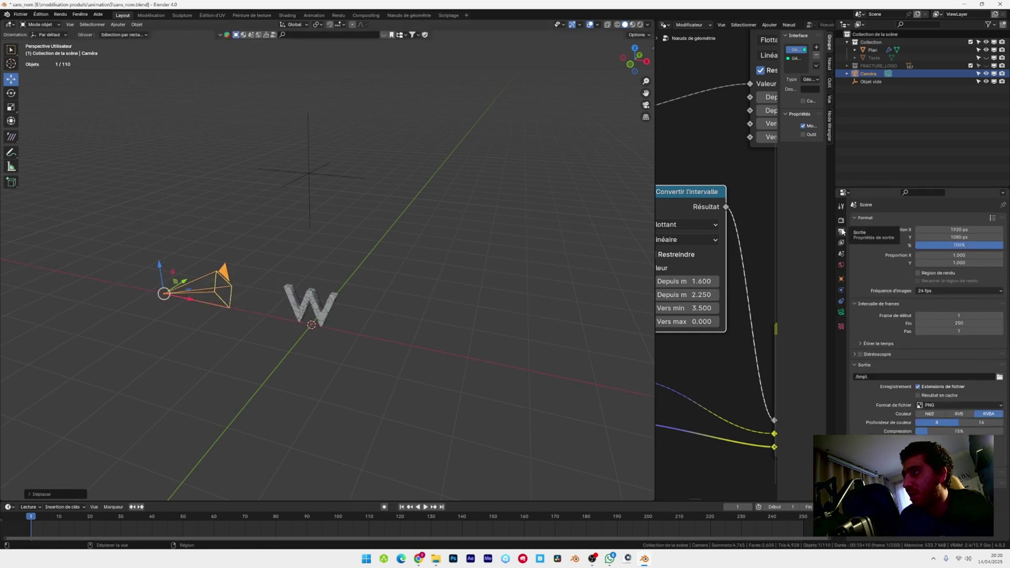
left_click(930, 230)
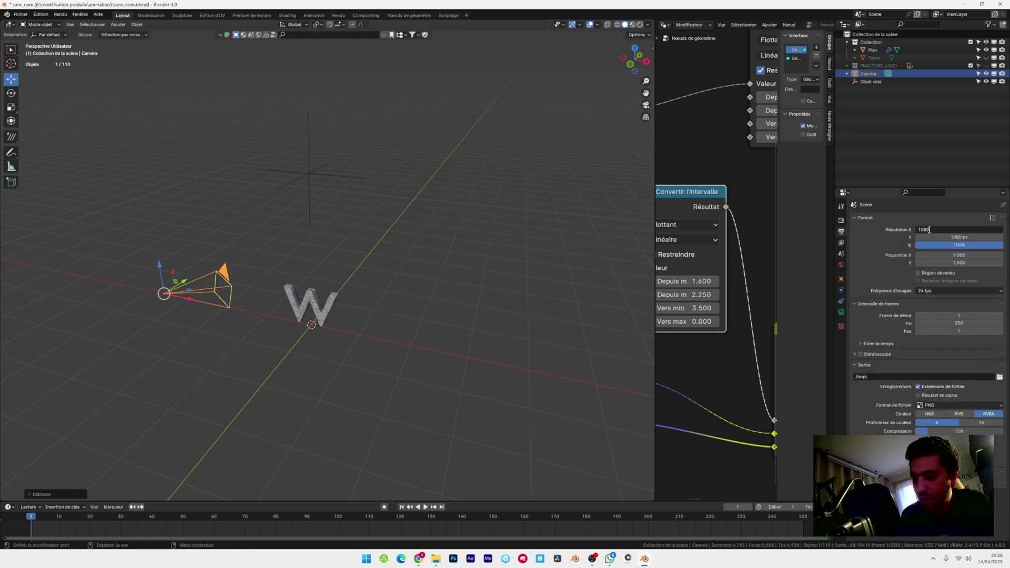
key("Return")
left_click(960, 238)
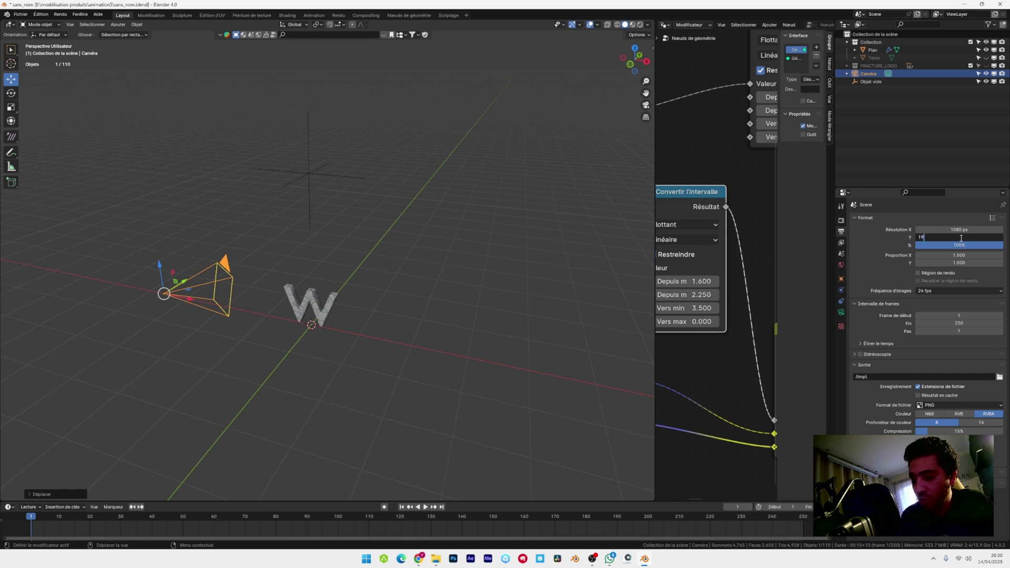
key("Return")
key("KP_0")
key("KP_0")
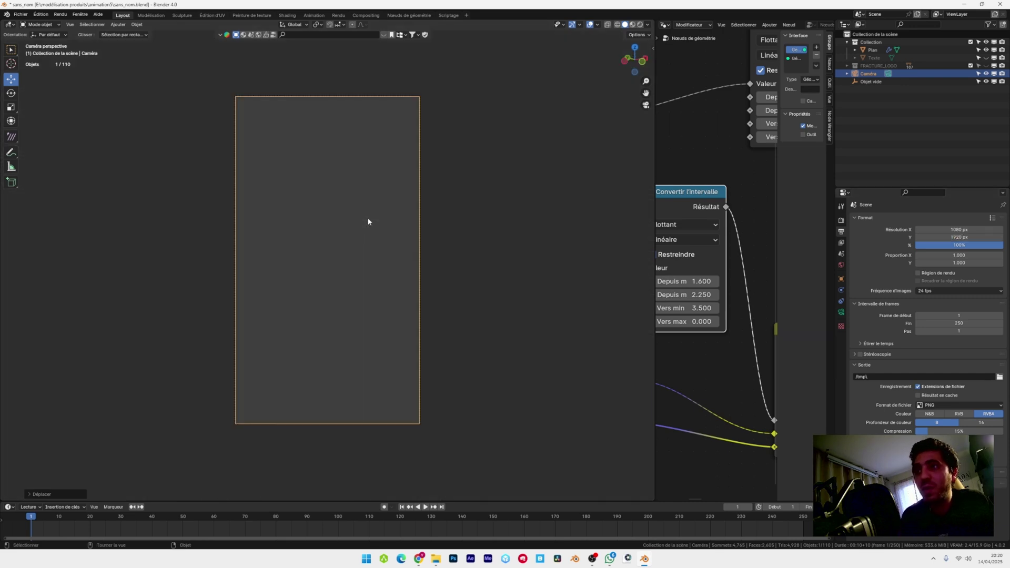
Set the render resolution to 1920 by 1080 px and the frame rate to 30 fps.
left_click(966, 229)
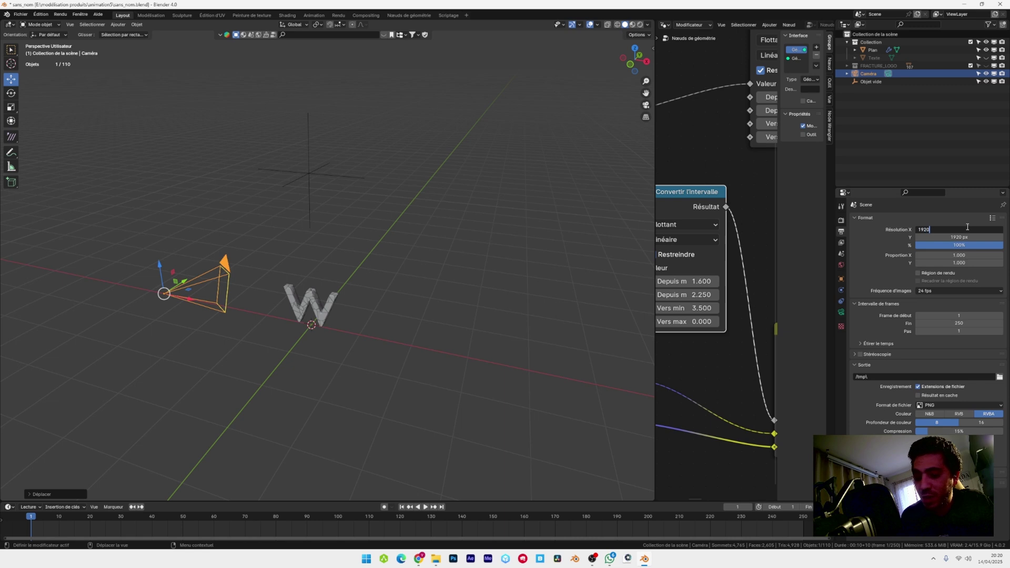
key("Return")
left_click(957, 237)
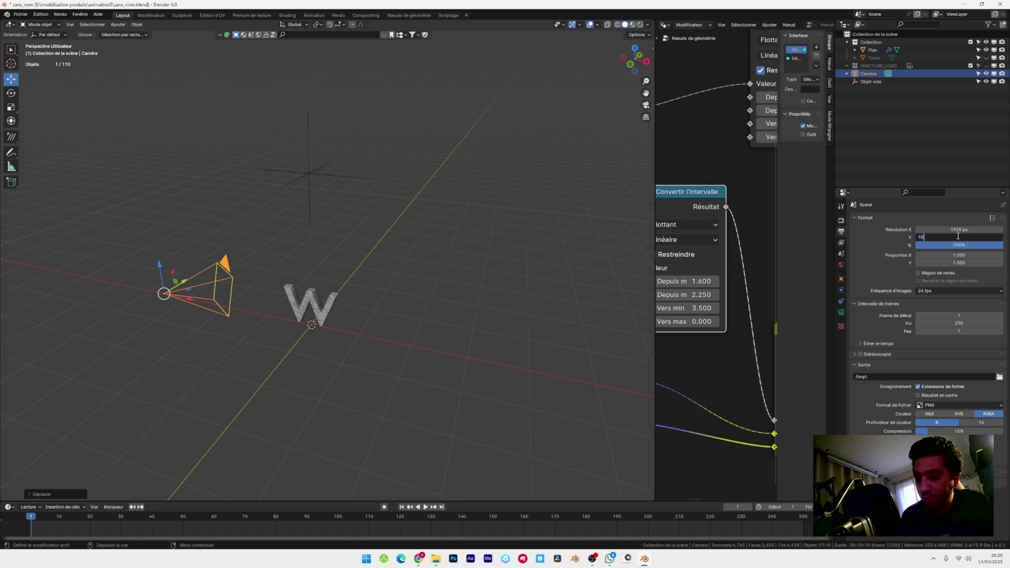
key("Return")
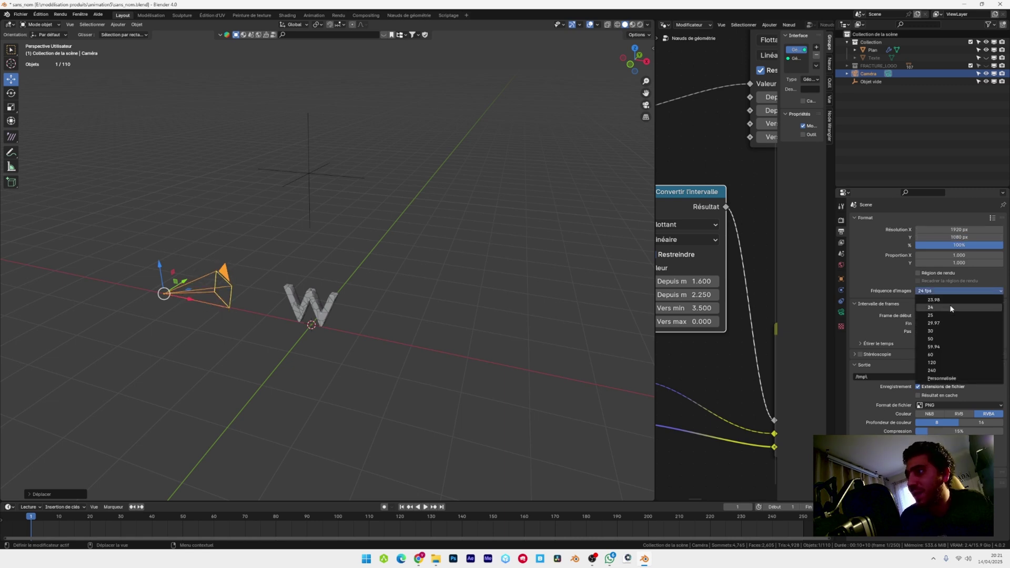
left_click(935, 330)
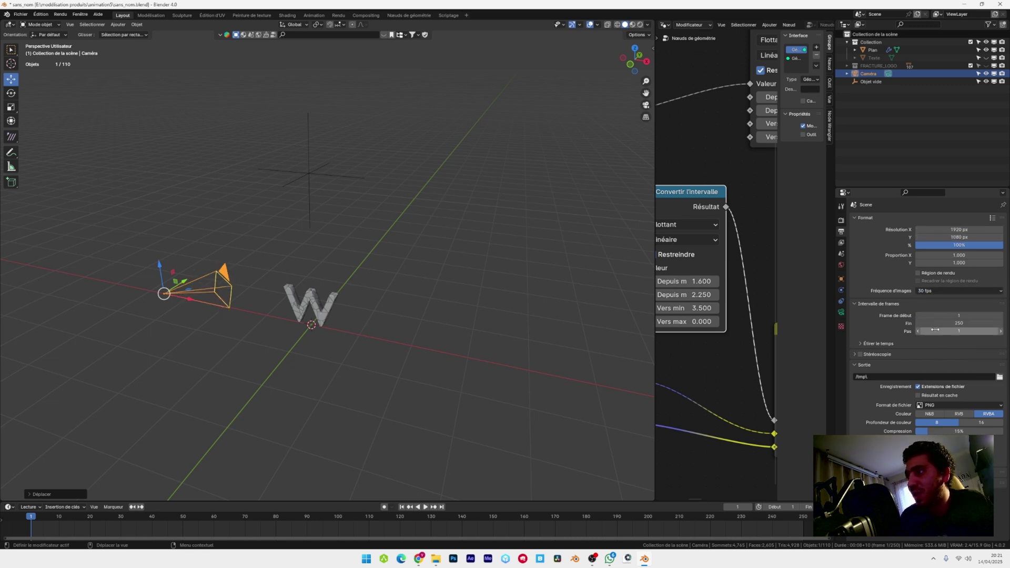
Create a folder named "pnj sequences" in the animation5 project folder and set it as the render output path.
left_click(999, 377)
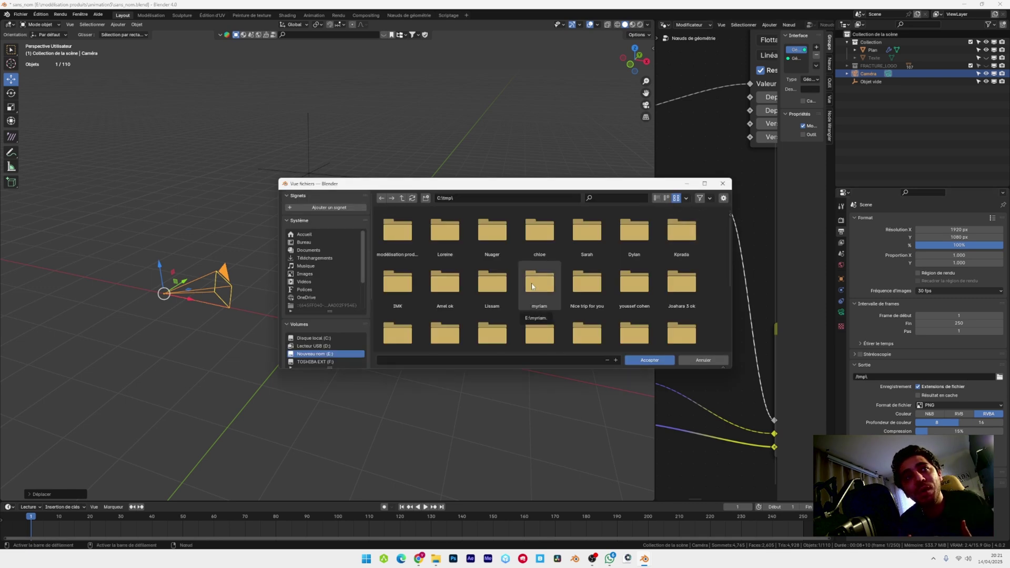
right_click(434, 308)
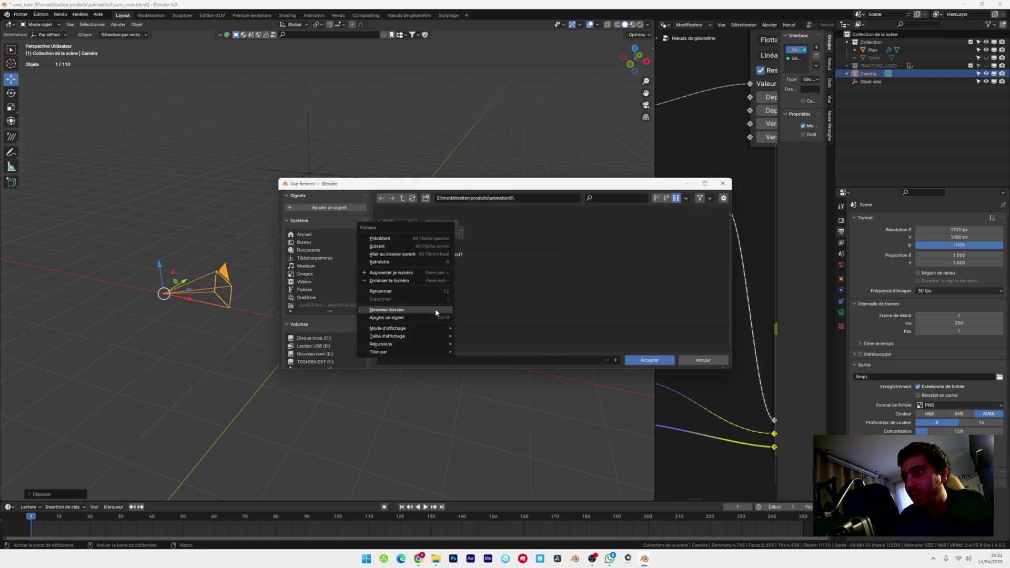
left_click(430, 312)
type("P")
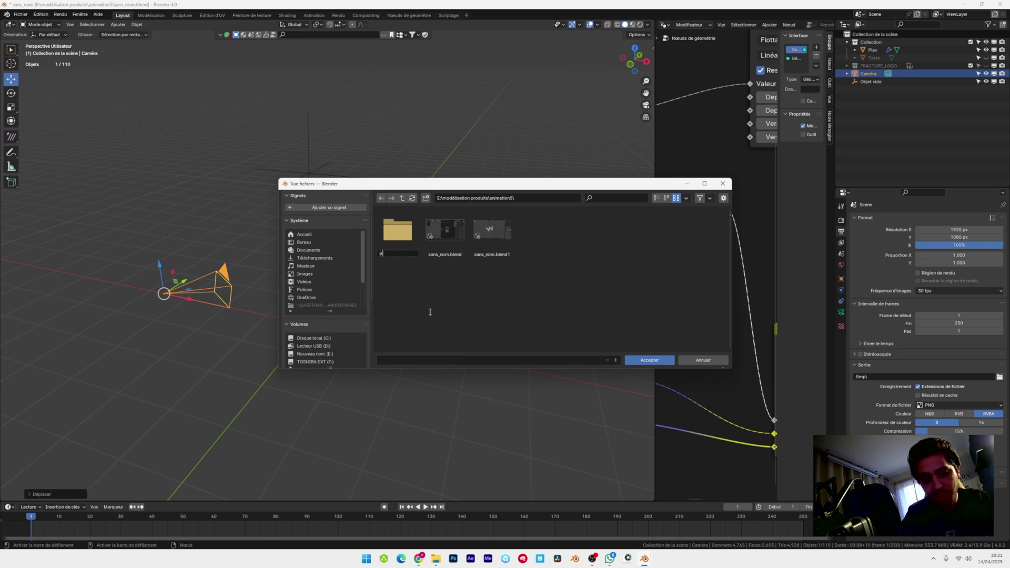
type("nj sequences")
key("Return")
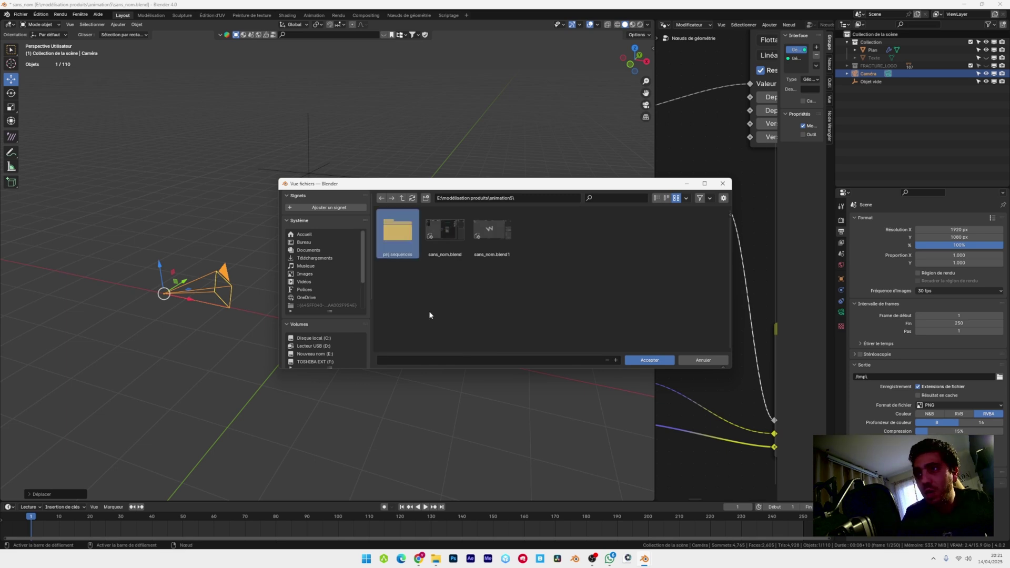
key("Return")
left_click(650, 364)
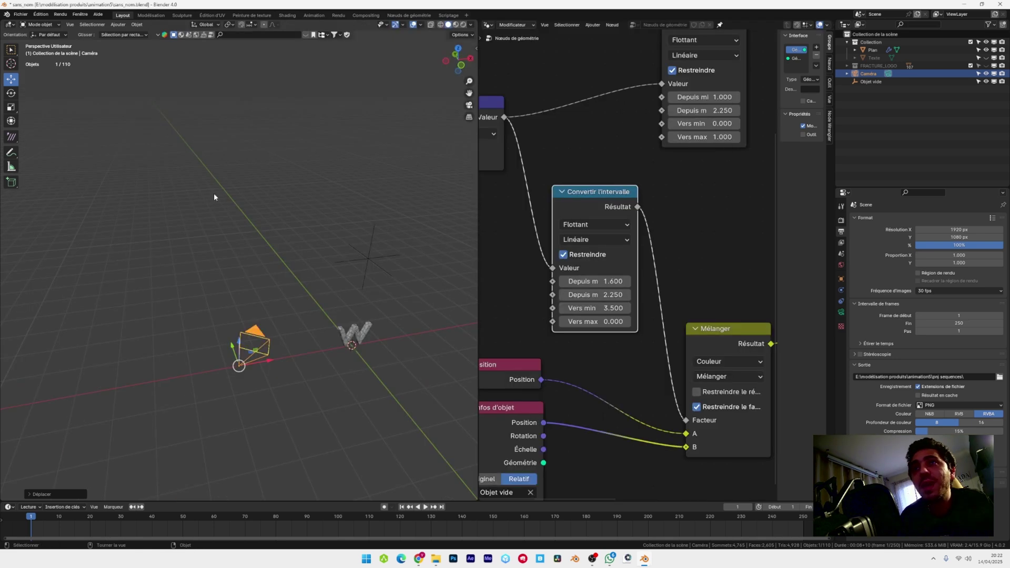
Search the add-ons for "extra" to check the Extra Objects add-ons, and save the preferences.
middle_click_drag(298, 240, 229, 219, "shift")
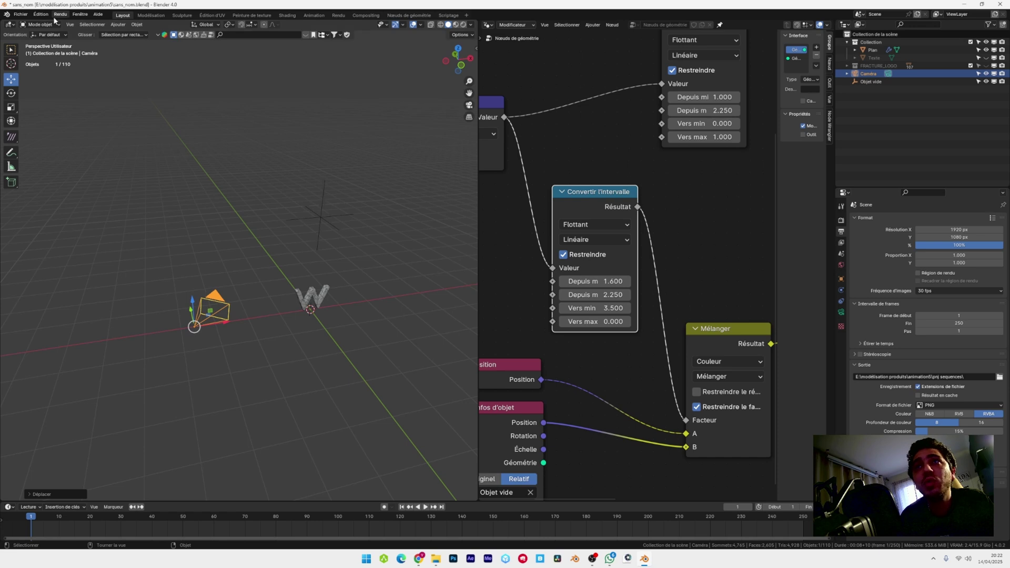
left_click(41, 14)
left_click(53, 117)
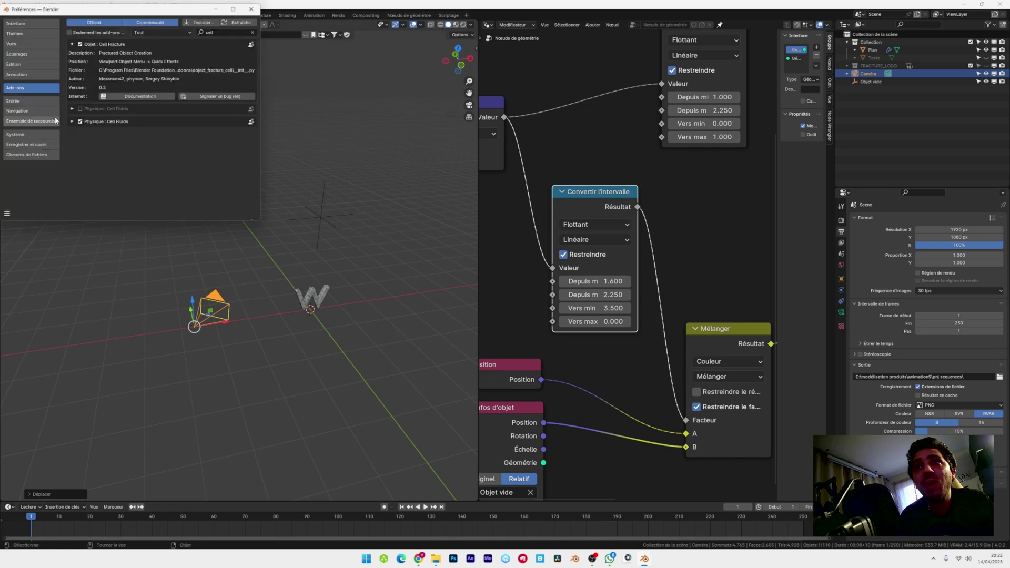
left_click(253, 33)
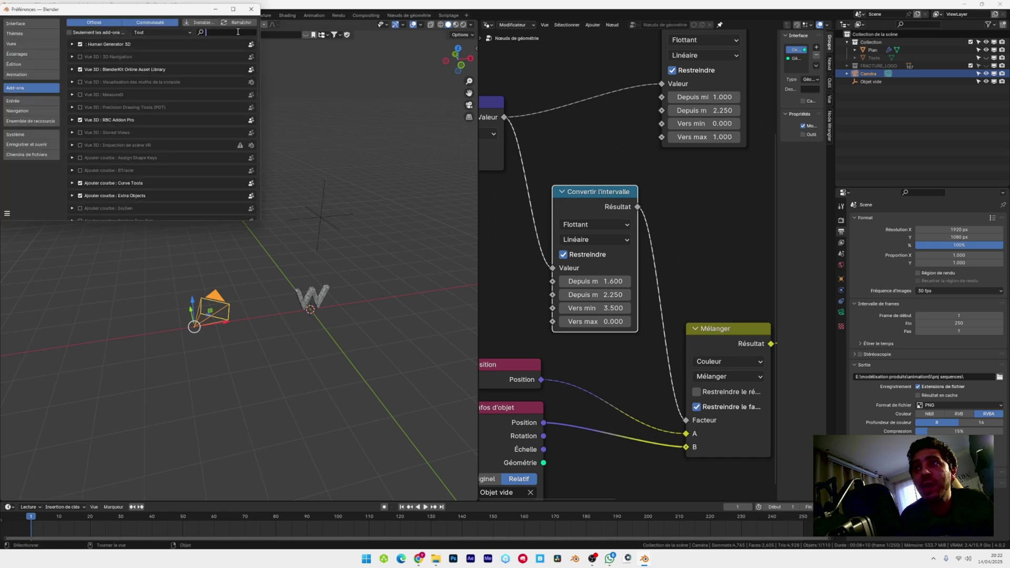
type("extra")
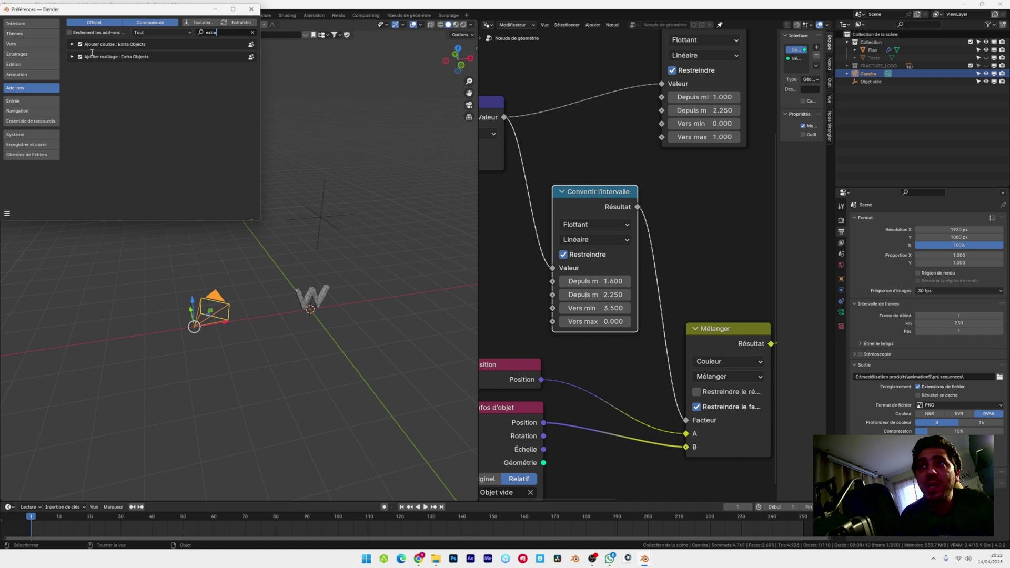
left_click(8, 214)
left_click(32, 188)
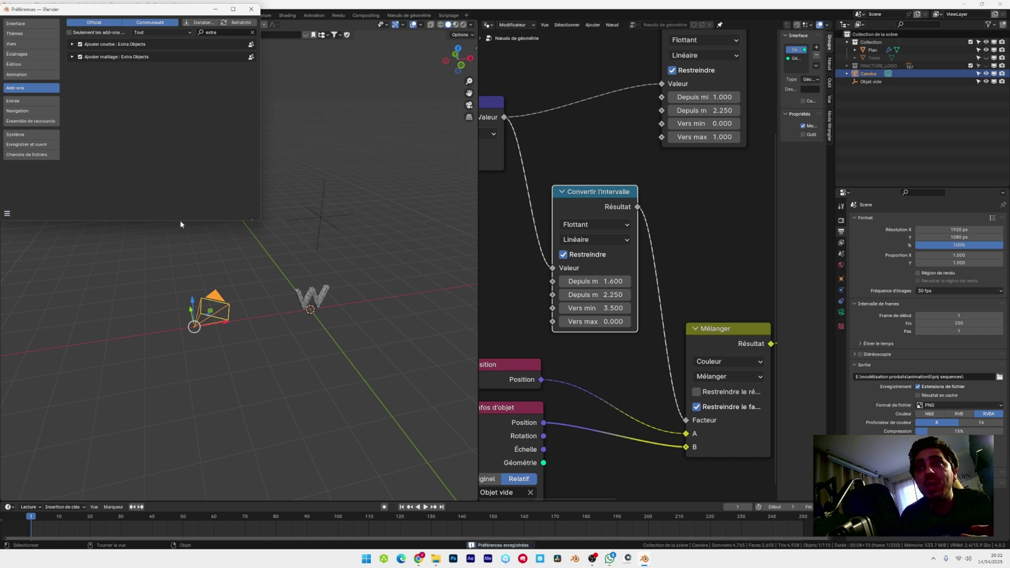
left_click(251, 9)
Add a Helix (3D) curve profile around the W.
left_click(117, 25)
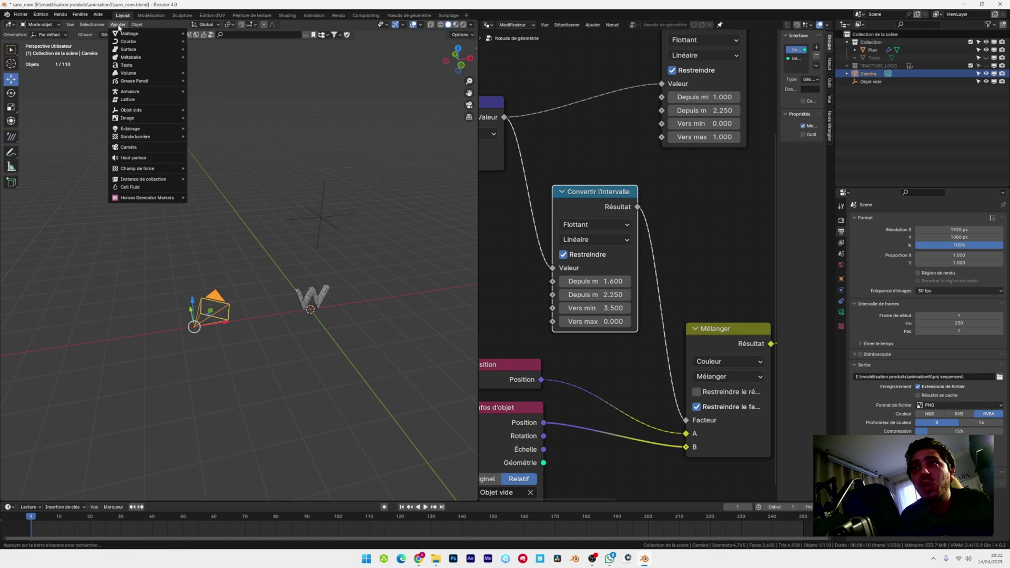
mouse_move(129, 42)
mouse_move(237, 215)
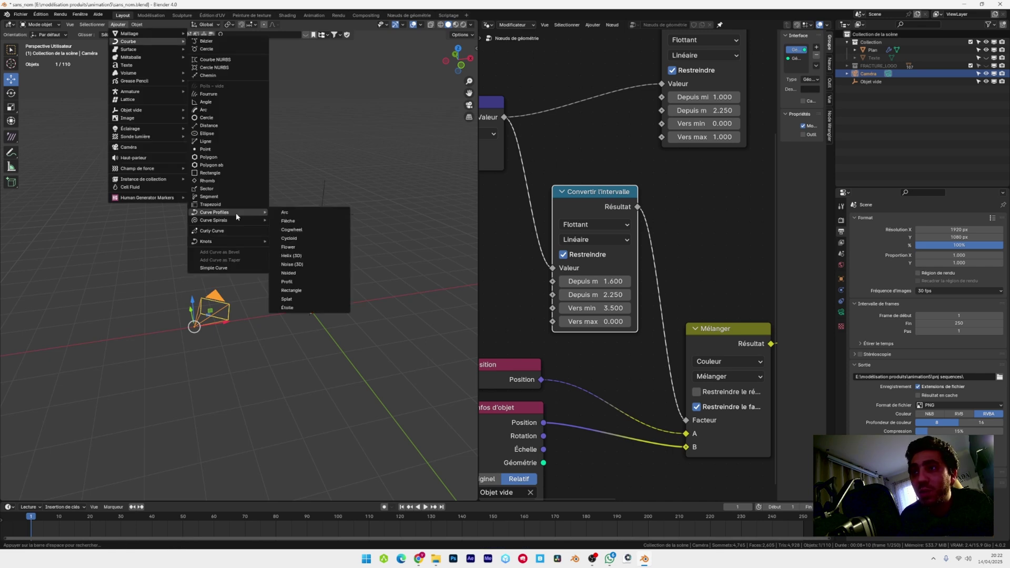
left_click(313, 255)
middle_click_drag(249, 300, 304, 284)
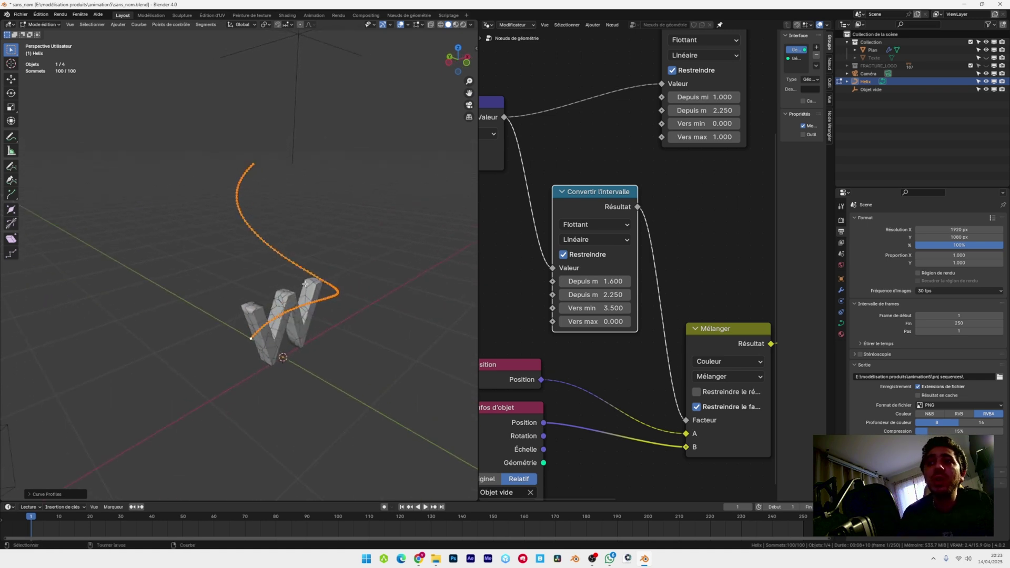
Set the helix's height to about 1.10, width to 2.23, Variable 1 to 0.18, Variable 2 to 0.09 and end angle to 951.81.
left_click(29, 495)
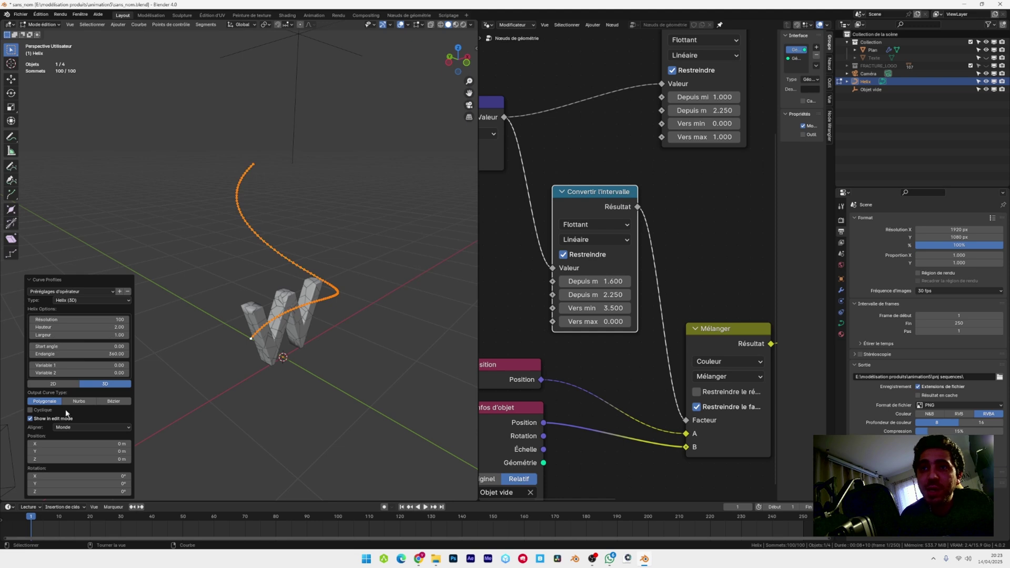
left_click_drag(64, 329, 869, 330)
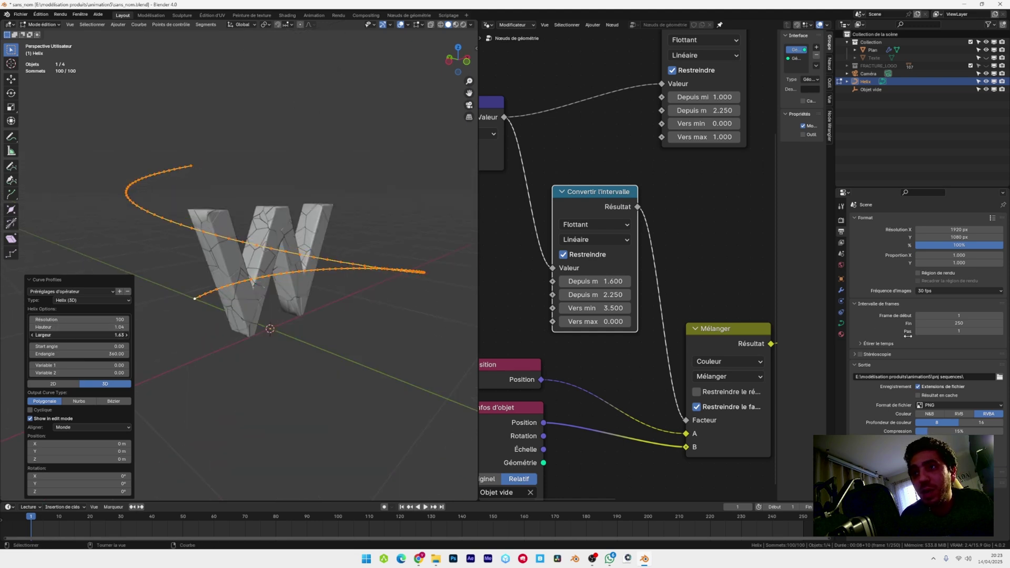
left_click_drag(71, 335, 90, 335)
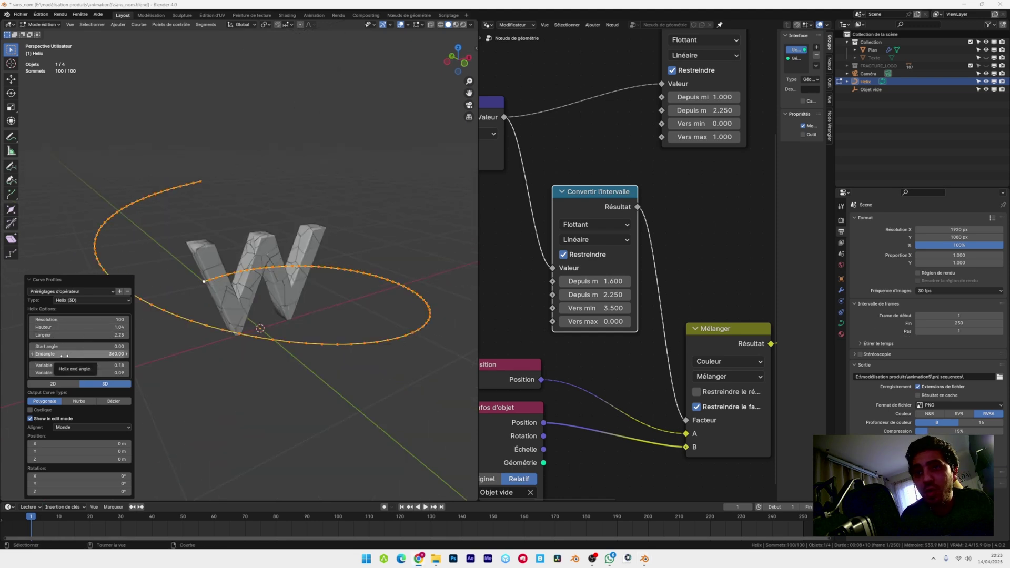
left_click_drag(64, 356, 637, 382)
Set the helix's height to about 1.85 and readjust its width so the coils encircle the W.
scroll(588, 288, "down", 8)
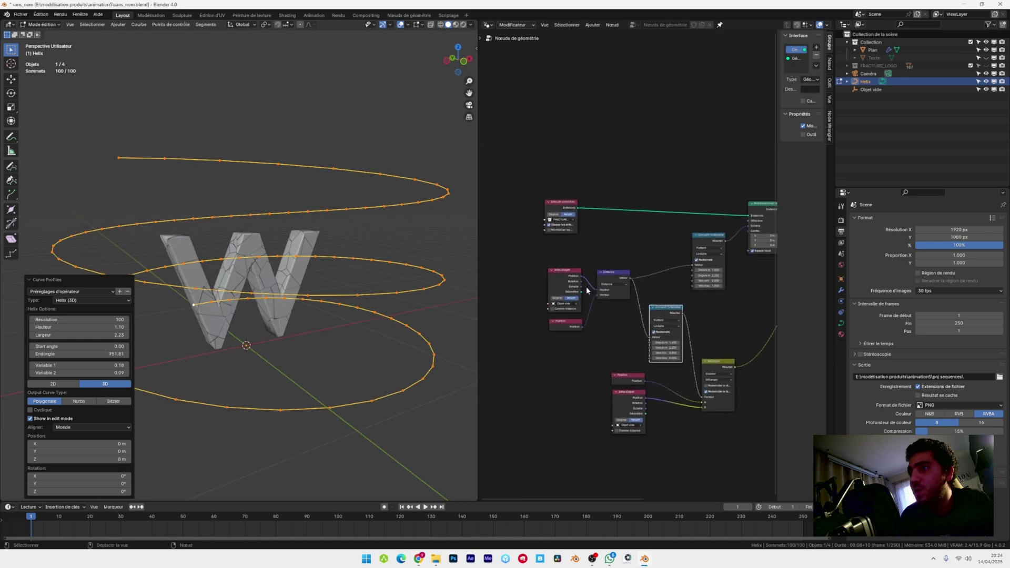
scroll(591, 279, "up", 8)
scroll(325, 194, "down", 3)
scroll(294, 165, "up", 2)
middle_click_drag(273, 141, 291, 131)
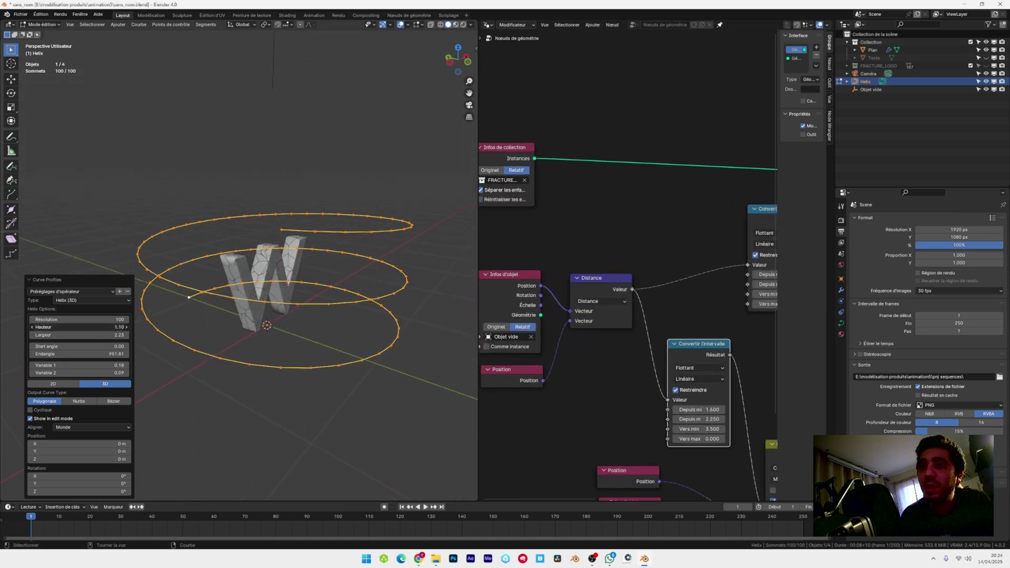
left_click_drag(94, 326, 903, 324)
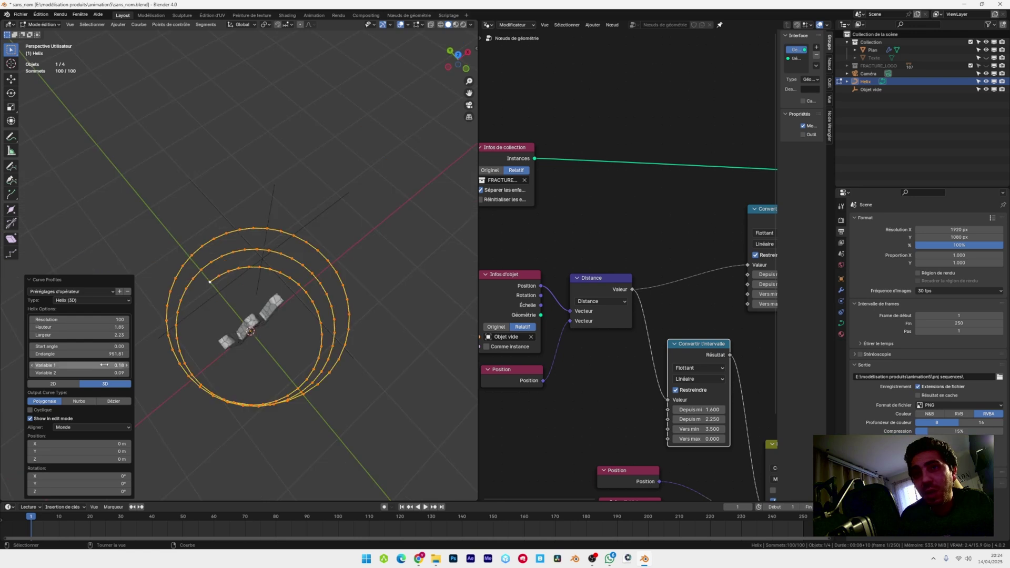
left_click_drag(73, 335, 886, 335)
middle_click_drag(226, 400, 212, 286)
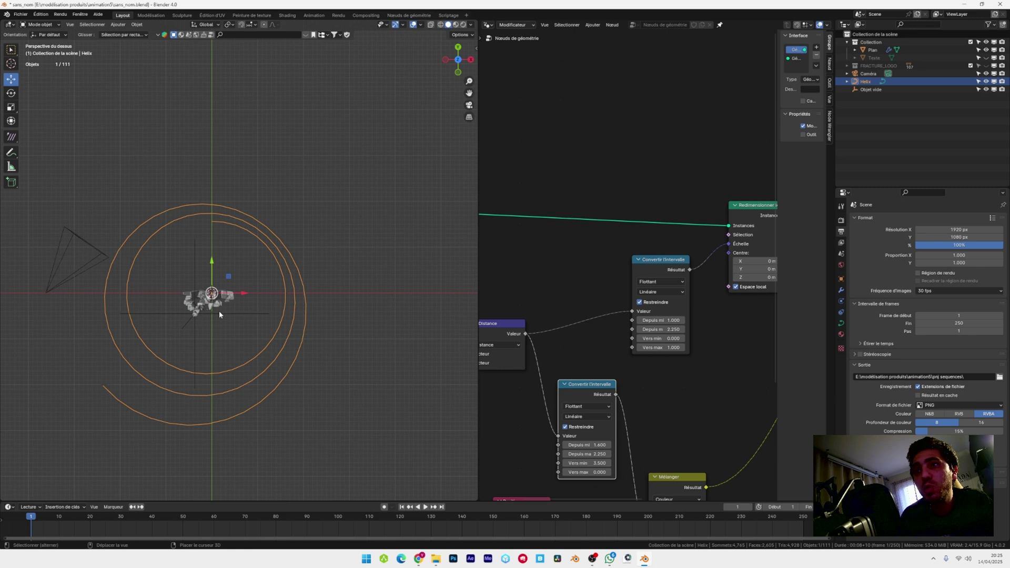
scroll(318, 291, "up", 5)
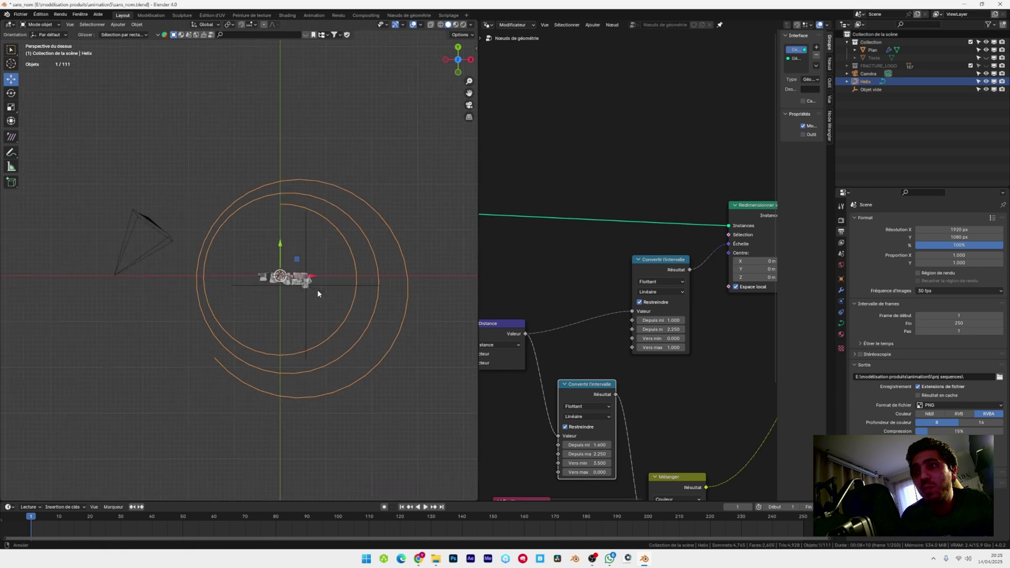
scroll(269, 291, "down", 3)
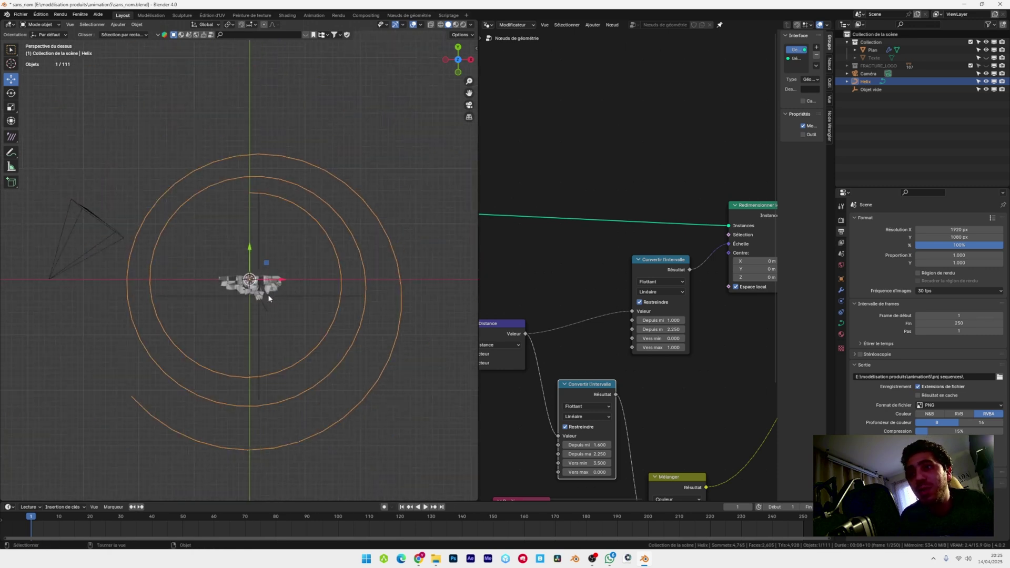
Parent the camera to the helix curve using the Object parent type.
middle_click_drag(268, 296, 304, 322)
left_click(146, 382)
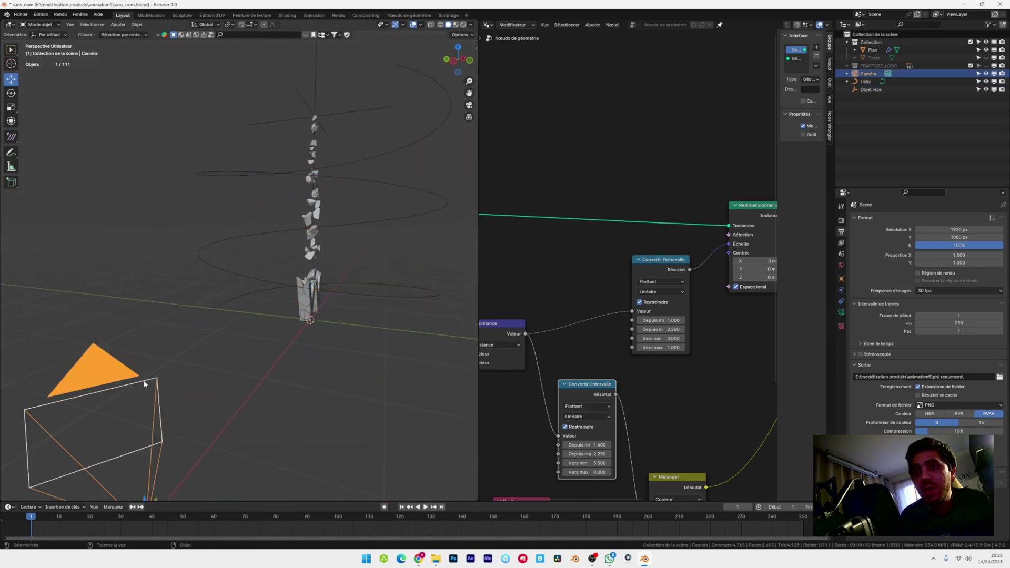
scroll(112, 227, "down", 1)
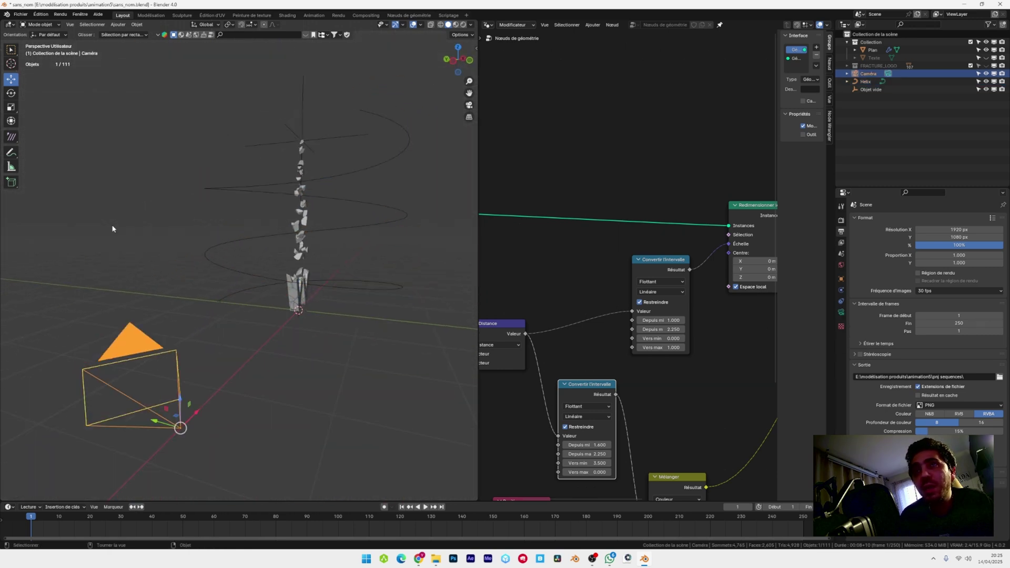
left_click(245, 273, "shift")
middle_click_drag(245, 273, 210, 329)
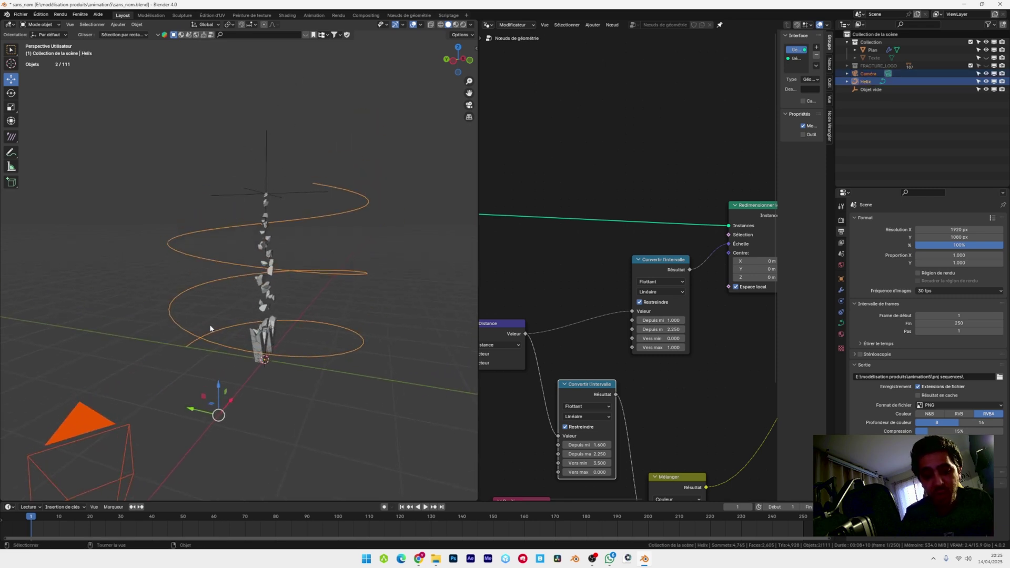
key("ctrl+p")
left_click(210, 326)
scroll(310, 270, "down", 1)
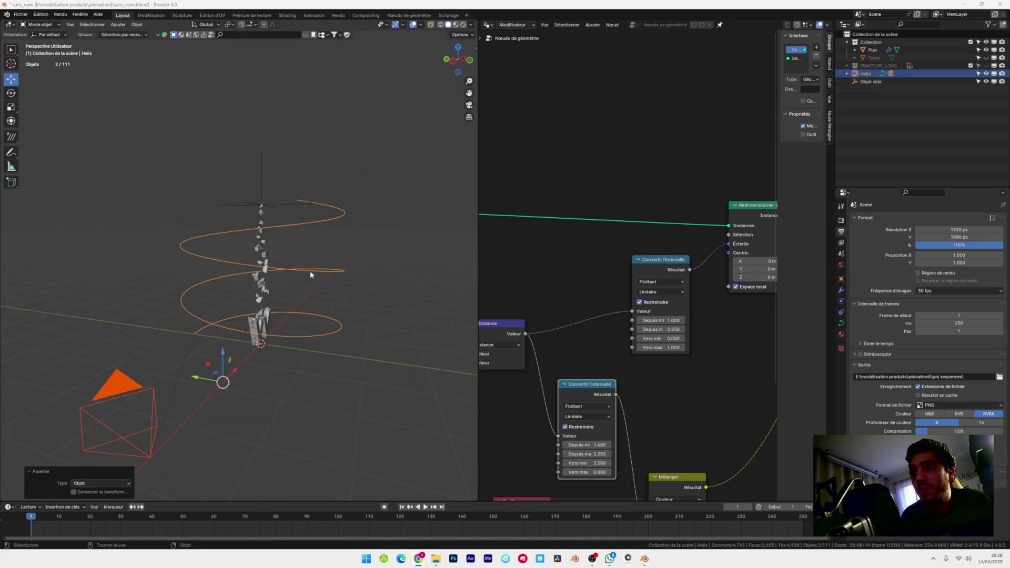
Vary the helix's path evaluation time to test how the camera travels along the curve.
left_click(311, 270)
middle_click_drag(311, 269, 325, 305)
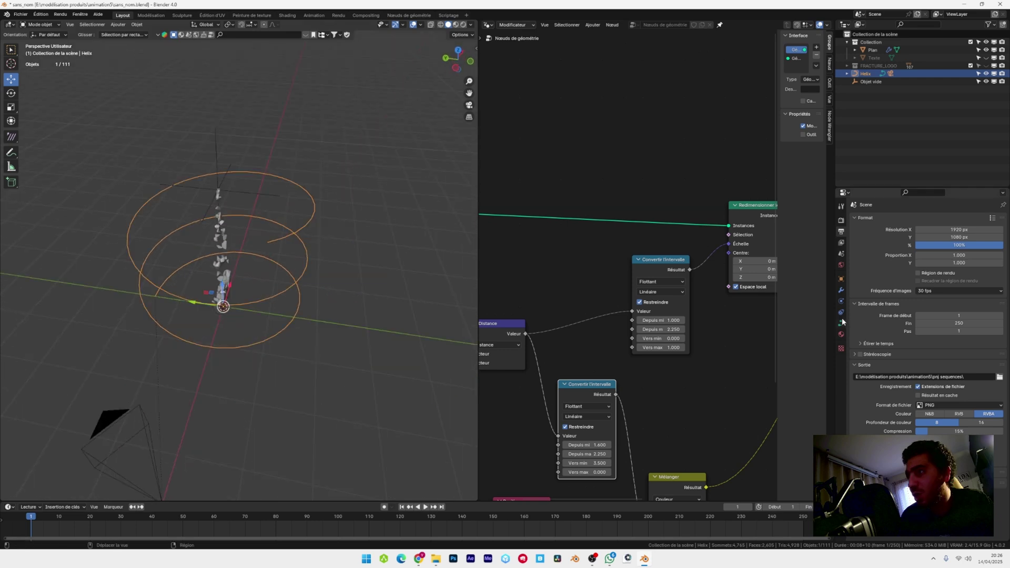
left_click(842, 319)
scroll(875, 399, "down", 1)
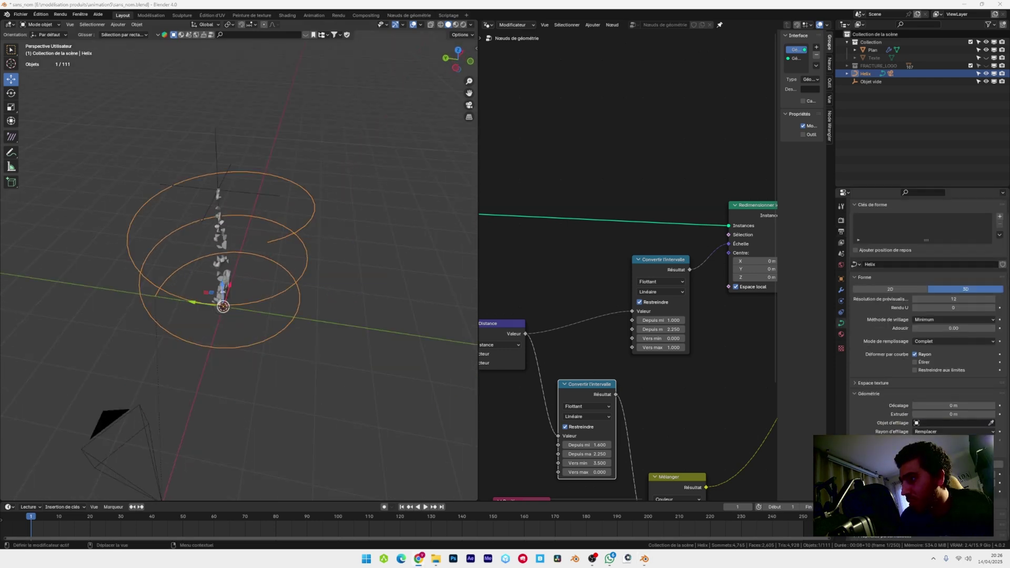
scroll(936, 462, "down", 2)
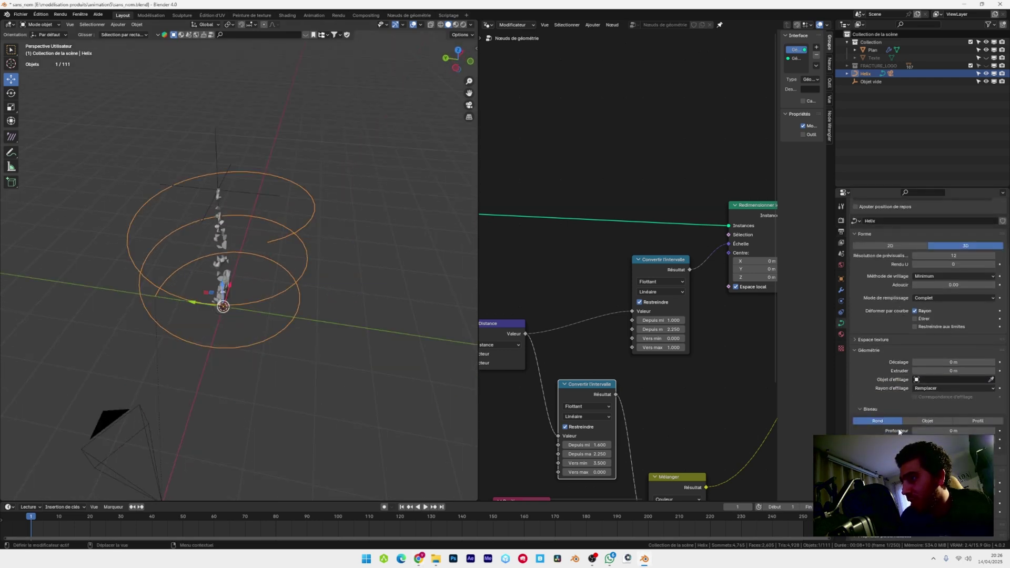
left_click_drag(947, 491, 1003, 491)
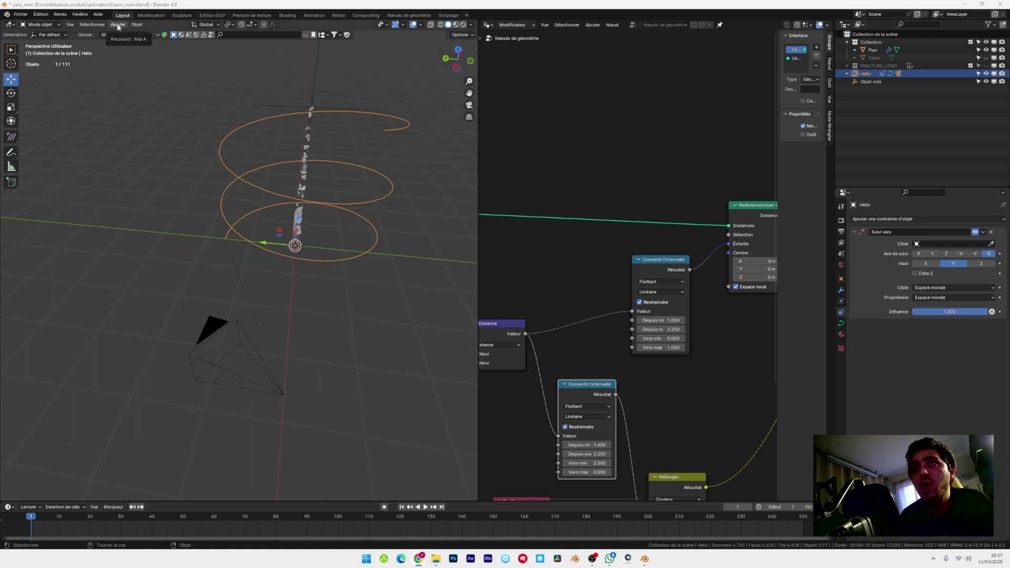
Add a Plain Axes empty at the world origin and rename it "focus".
left_click(118, 25)
mouse_move(147, 111)
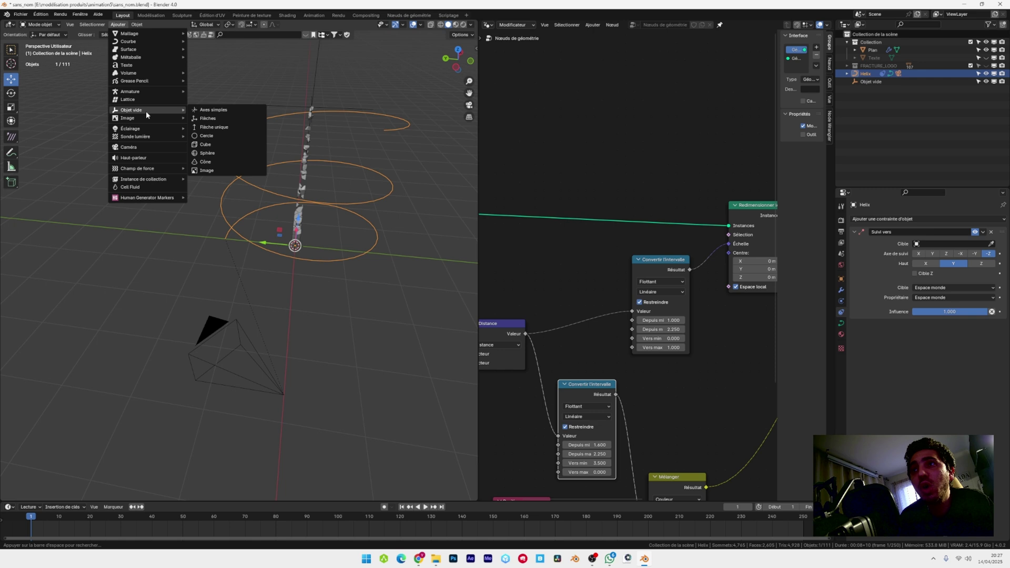
left_click(213, 110)
middle_click_drag(339, 237, 310, 248)
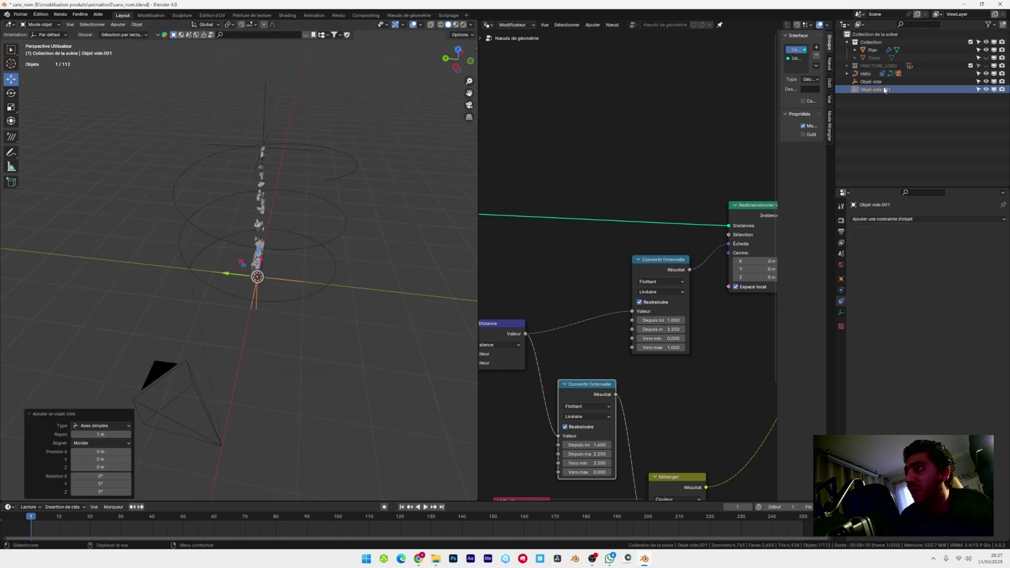
double_click(876, 90)
type("fo")
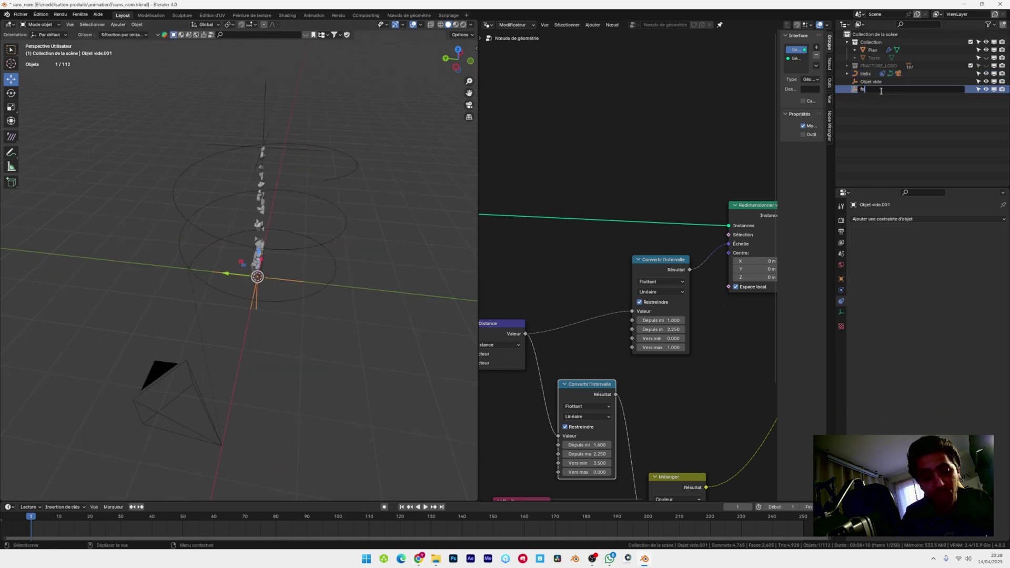
type("cus")
key("Return")
Raise the "focus" empty vertically to about the middle of the W.
middle_click_drag(316, 236, 292, 305)
left_click_drag(187, 289, 188, 265)
scroll(362, 235, "up", 6)
scroll(236, 293, "down", 3)
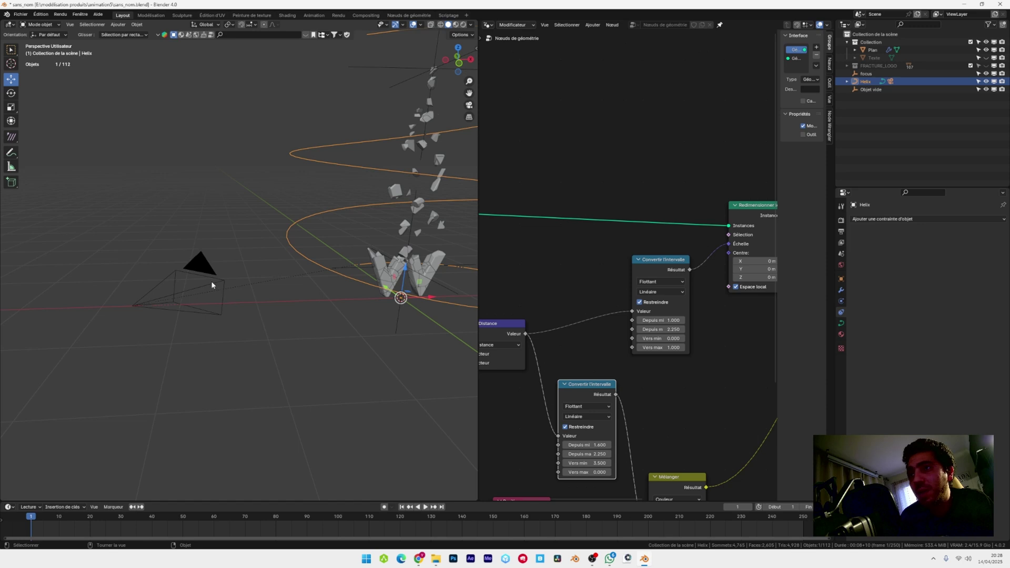
Add a Track To constraint to the camera with the "focus" empty as its target, and look through the camera.
left_click(212, 285)
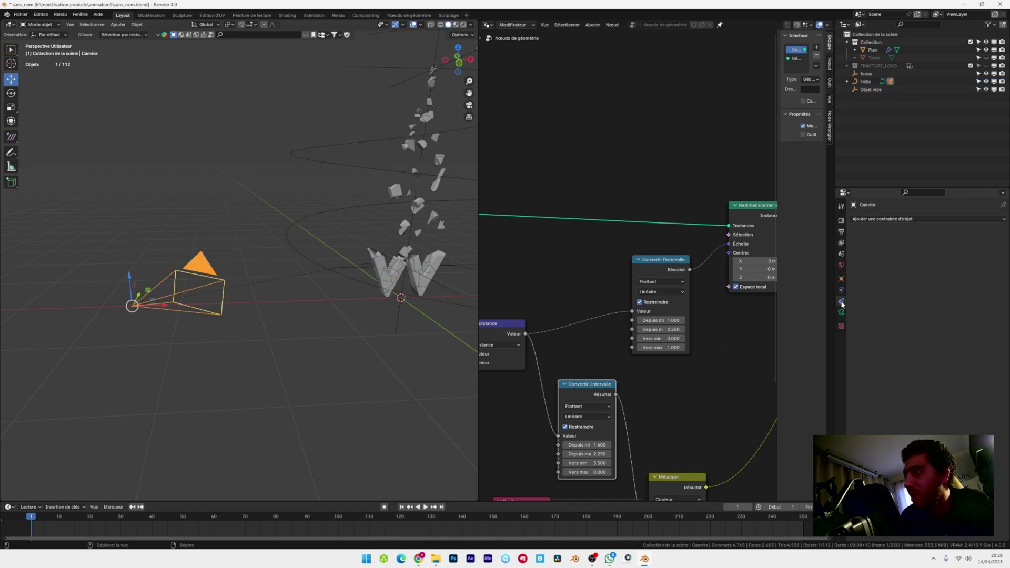
left_click(923, 218)
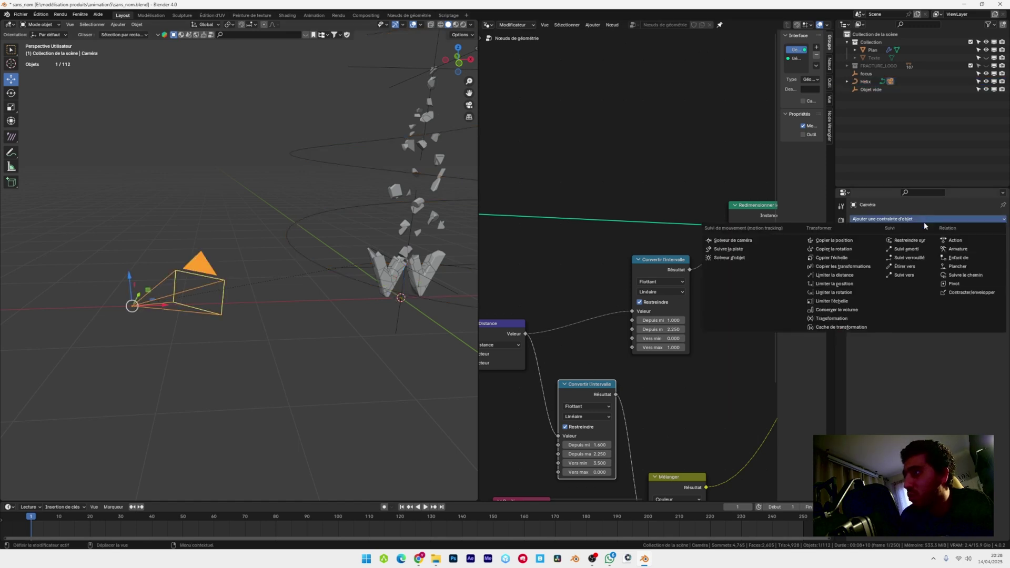
left_click(903, 275)
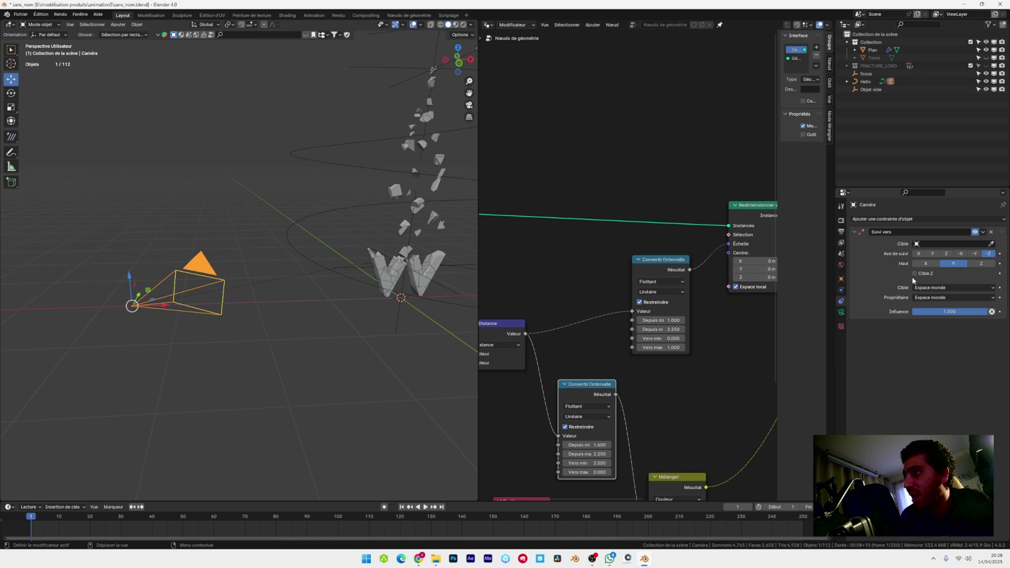
left_click(991, 244)
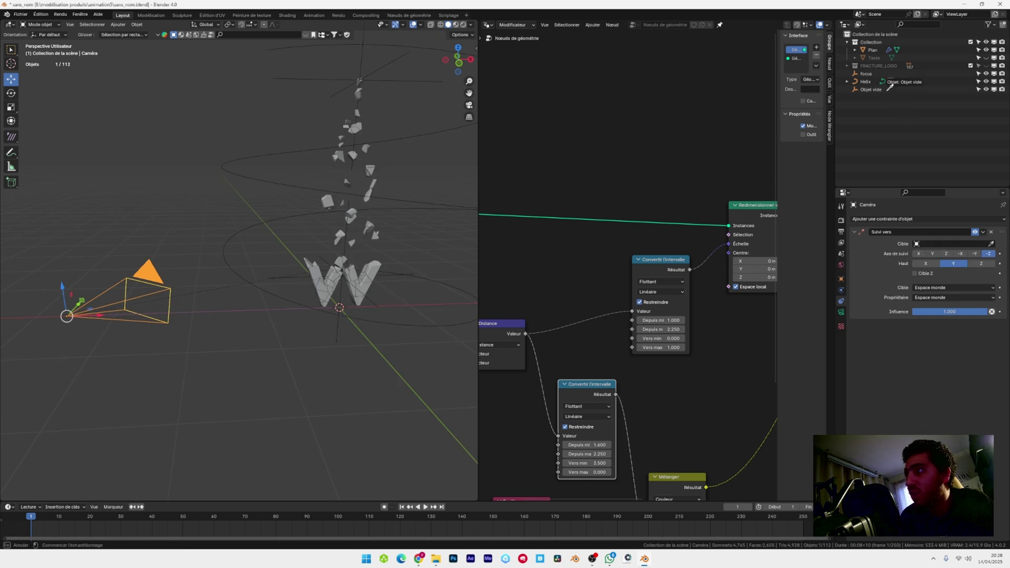
left_click(381, 303)
middle_click_drag(377, 305, 273, 242)
key("KP_0")
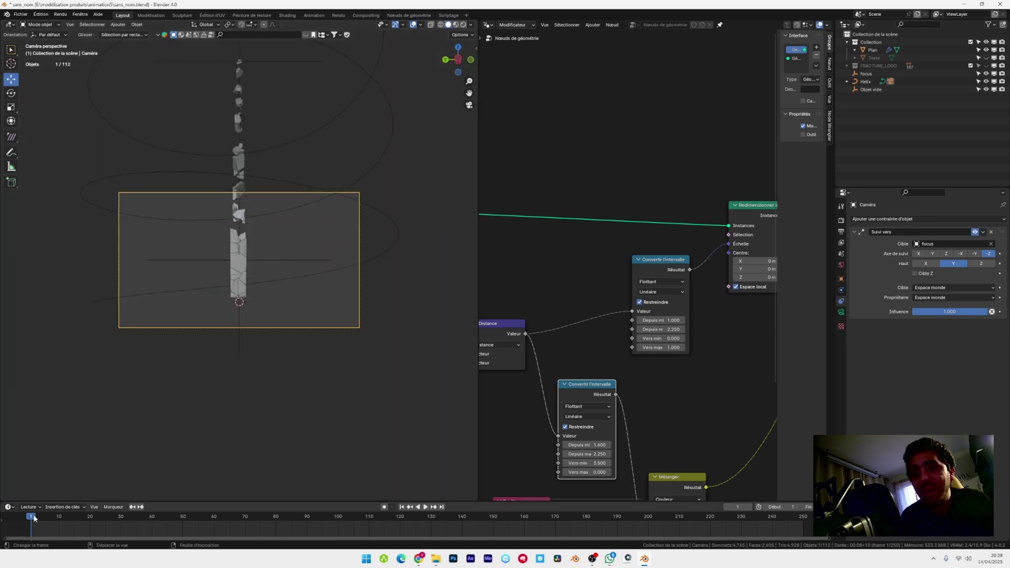
Vary the helix's path evaluation time while checking the W's framing through the camera.
left_click(398, 244)
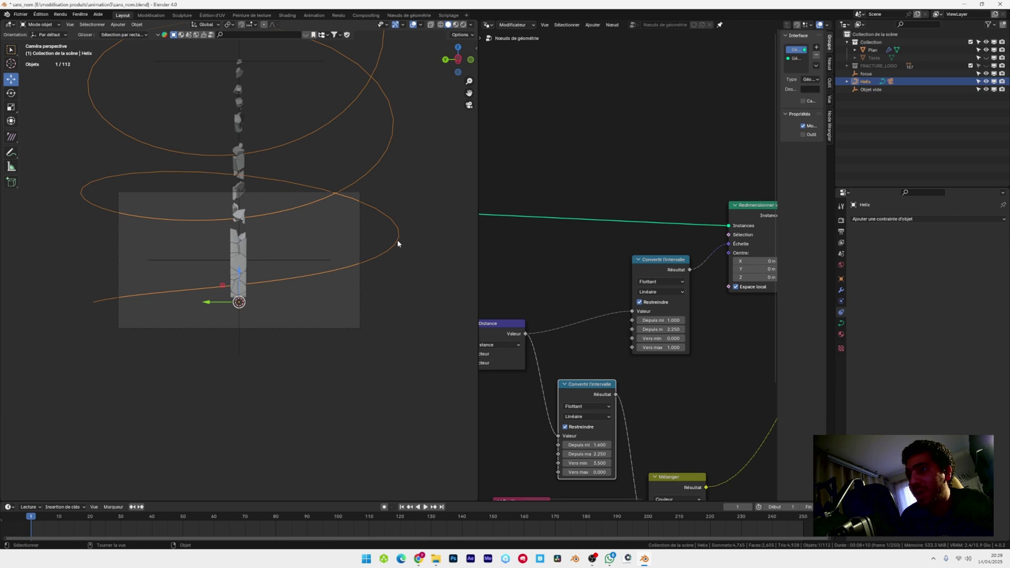
left_click(841, 323)
scroll(893, 412, "down", 3)
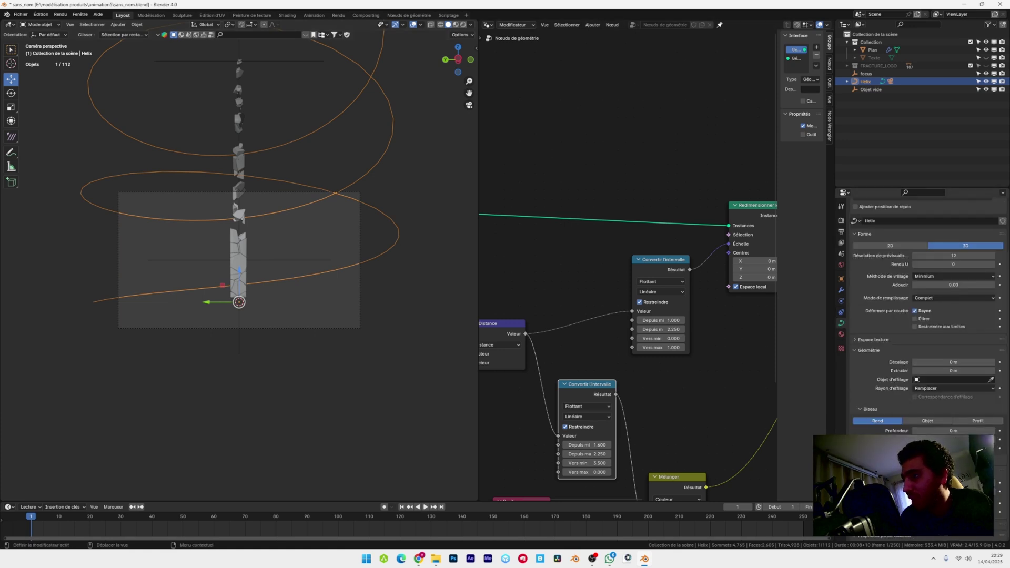
mouse_move(953, 491)
left_mouse_down()
mouse_move(978, 491)
mouse_move(947, 492)
left_mouse_up()
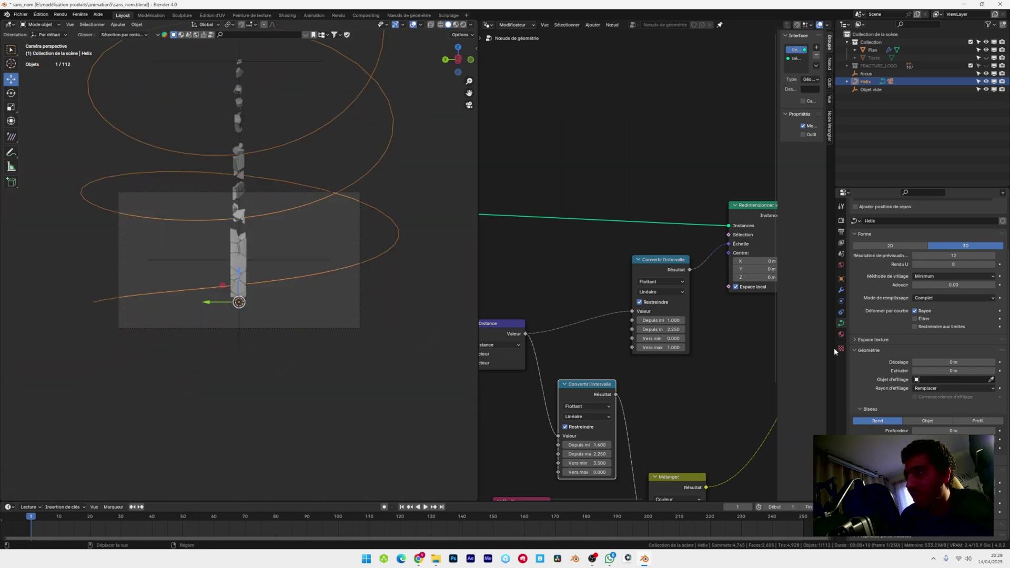
Set the camera's X position and its X, Y and Z rotations to 0.
scroll(260, 293, "down", 1)
middle_click_drag(260, 293, 242, 335)
scroll(241, 336, "down", 2)
left_click(203, 352)
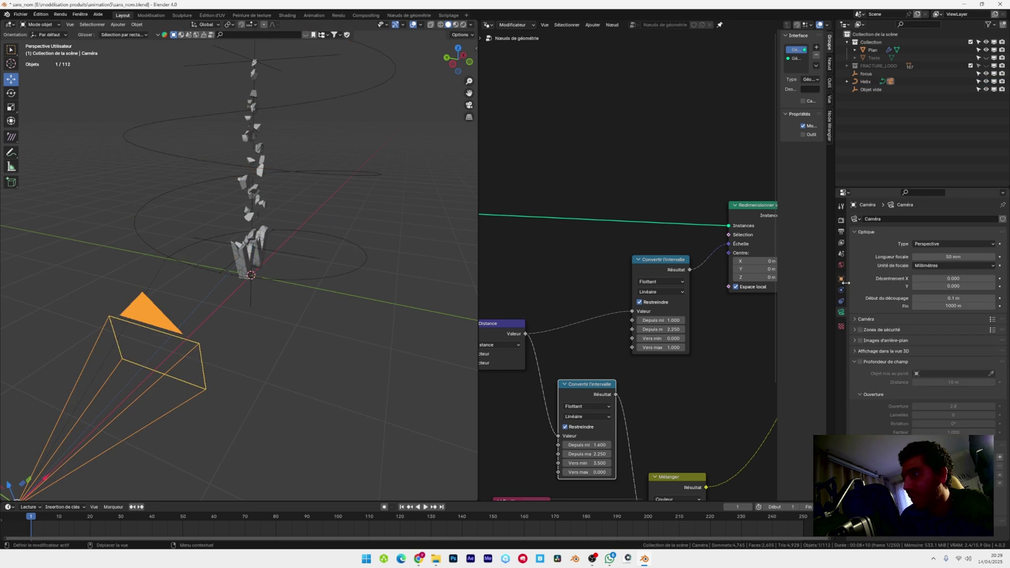
left_click(841, 279)
double_click(943, 243)
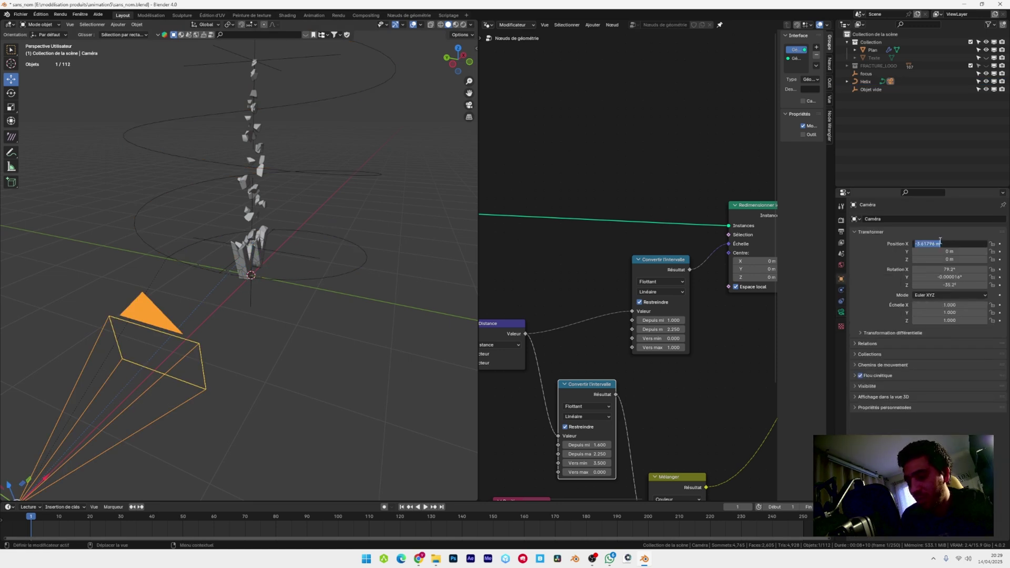
type("0")
key("Return")
double_click(950, 269)
type("0")
key("Tab")
key("0")
key("Tab")
type("0")
key("Return")
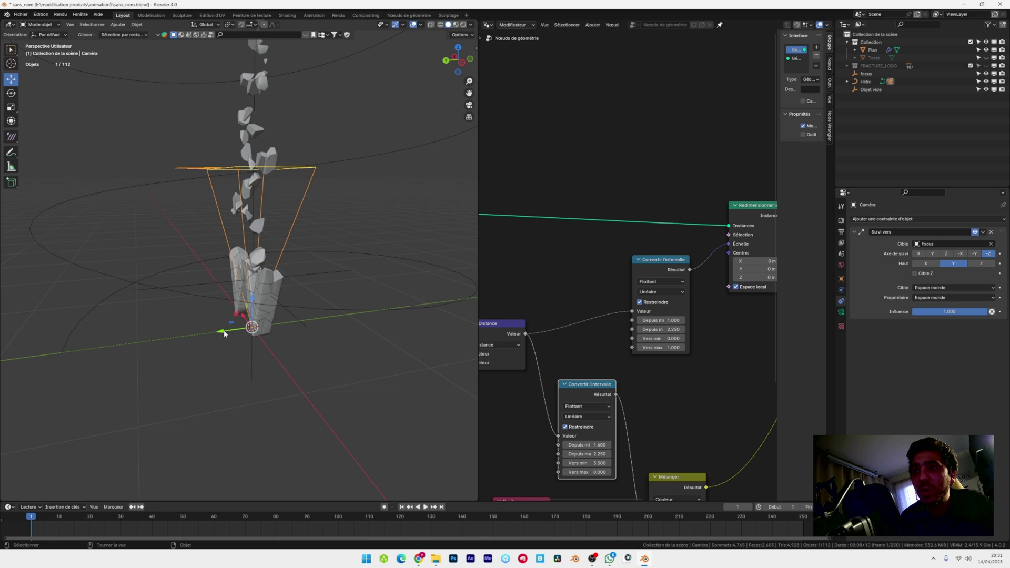
Move the camera about 1.65 m along the Y axis away from the W and check the camera view.
middle_click_drag(226, 329, 307, 321)
left_click_drag(307, 321, 129, 342)
key("KP_0")
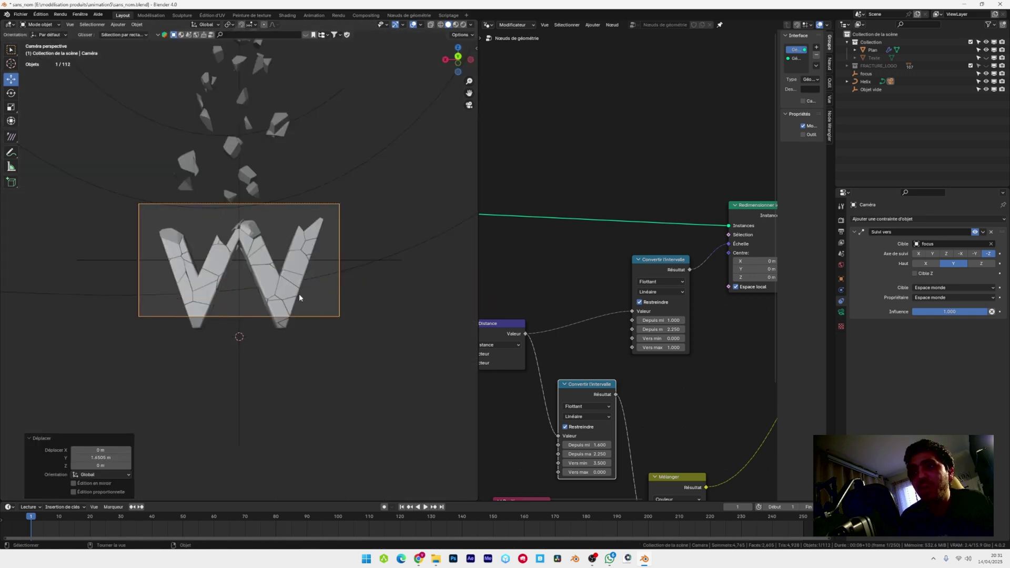
Test the repositioned camera's travel around the W by varying the helix's path evaluation time.
left_click(372, 160)
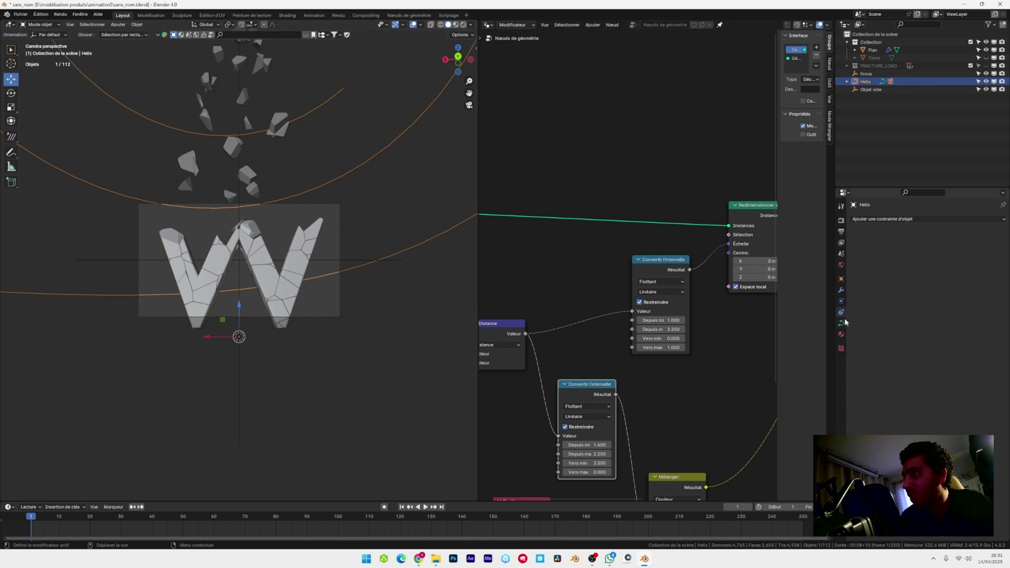
left_click(841, 322)
scroll(944, 398, "down", 3)
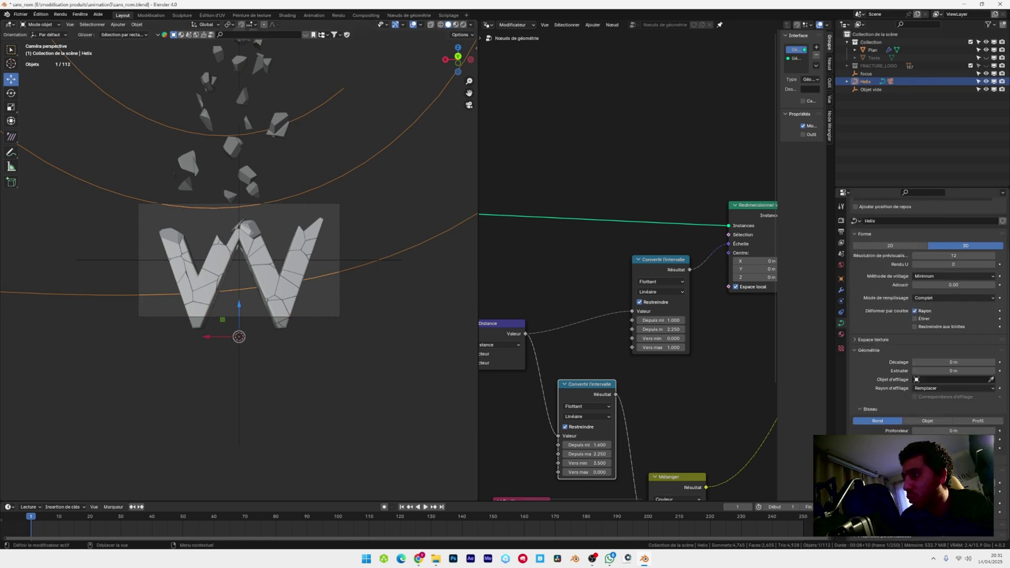
left_click_drag(953, 491, 973, 491)
Insert a keyframe on the helix's path evaluation time at frame 1.
middle_click_drag(168, 328, 192, 300)
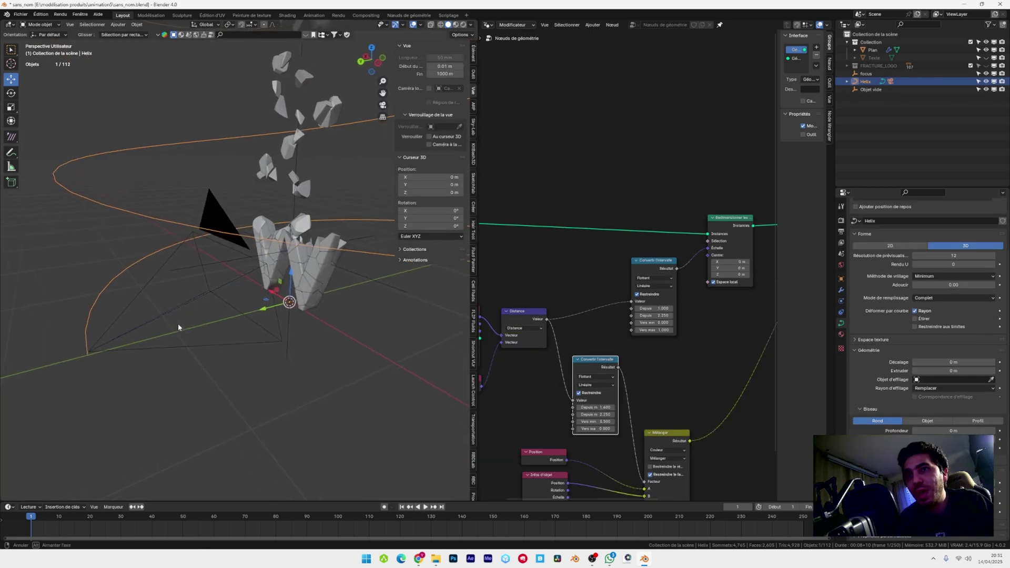
left_click(193, 300)
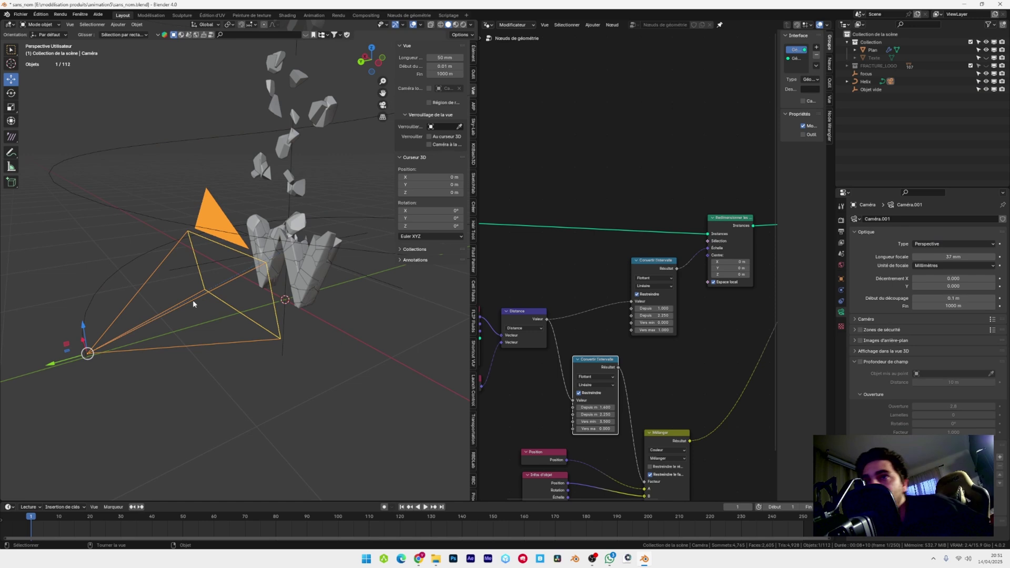
left_click(367, 257)
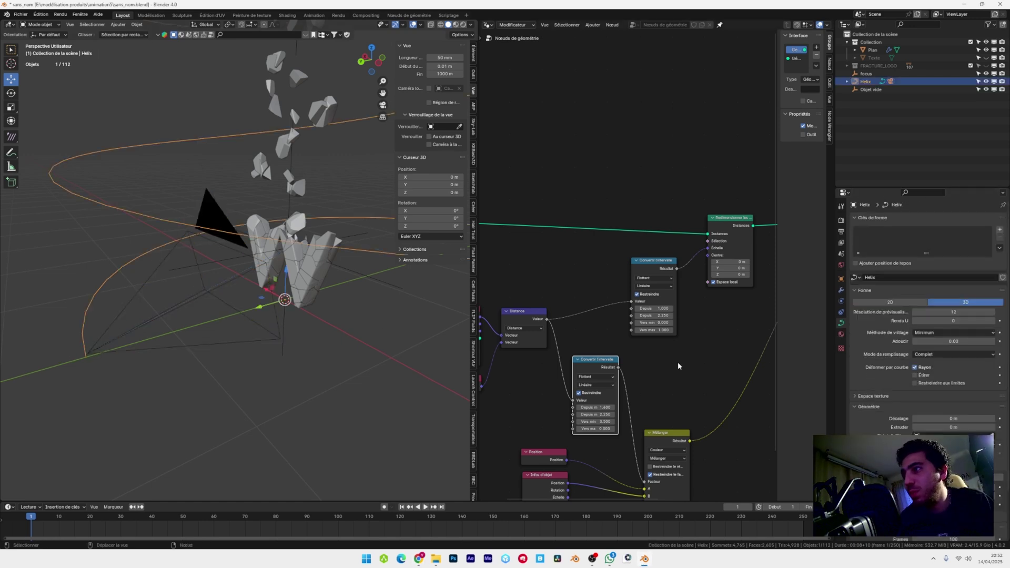
scroll(928, 394, "down", 3)
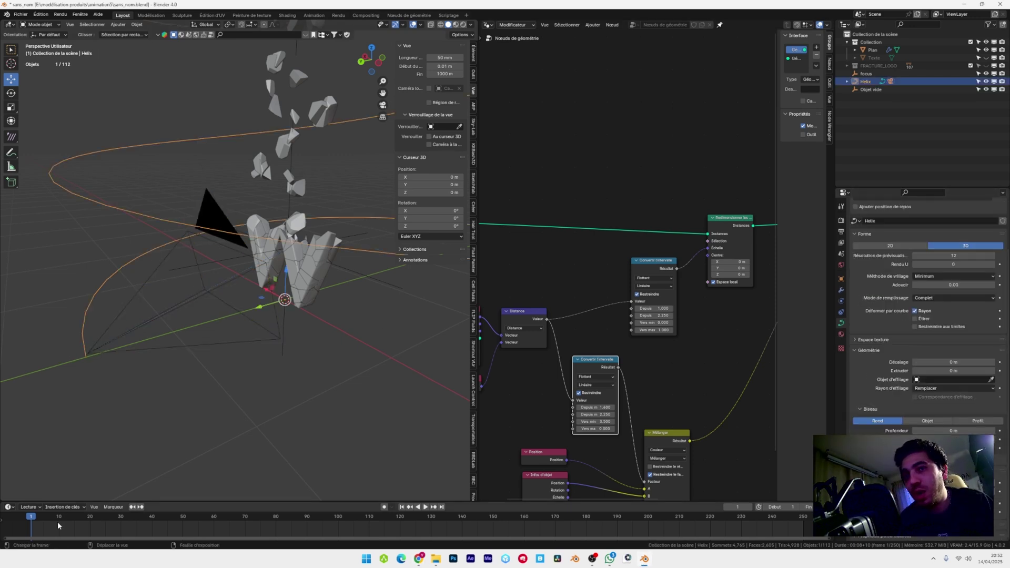
left_click(999, 492)
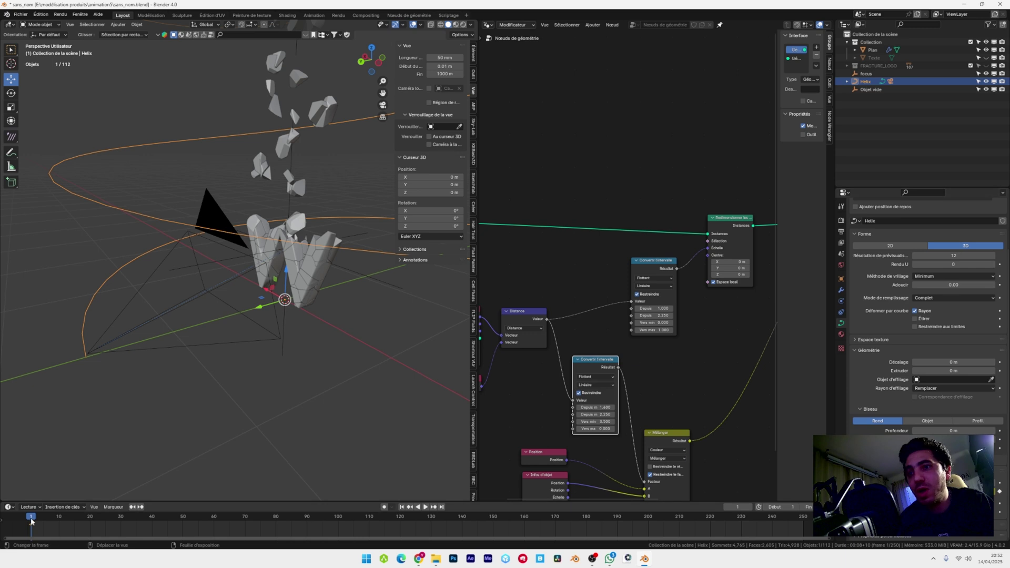
Increase the helix's path evaluation time at frame 100, keyframe it, and return to the first frame.
left_click(337, 520)
key("KP_0")
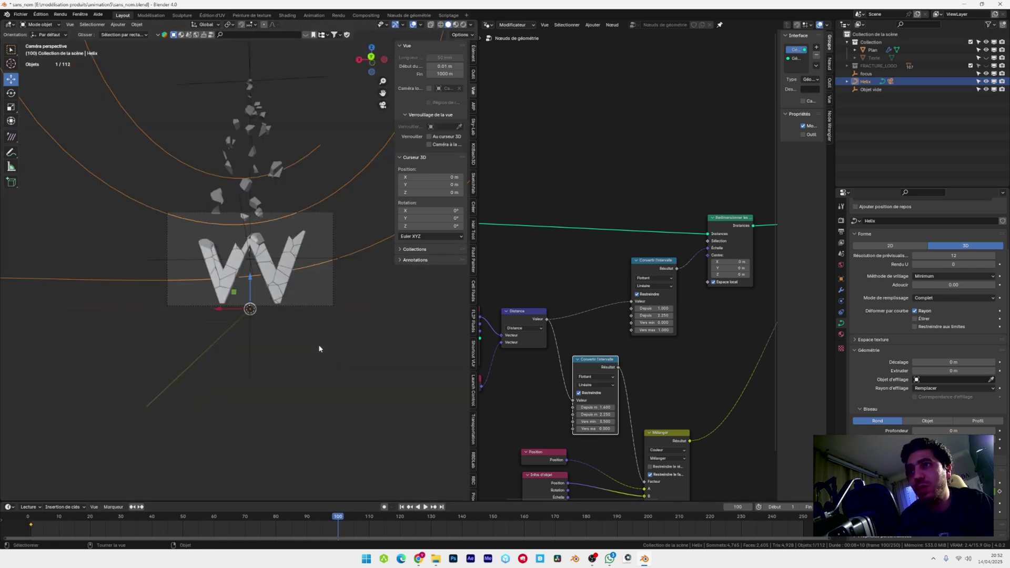
left_click_drag(946, 491, 978, 491)
key("KP_0")
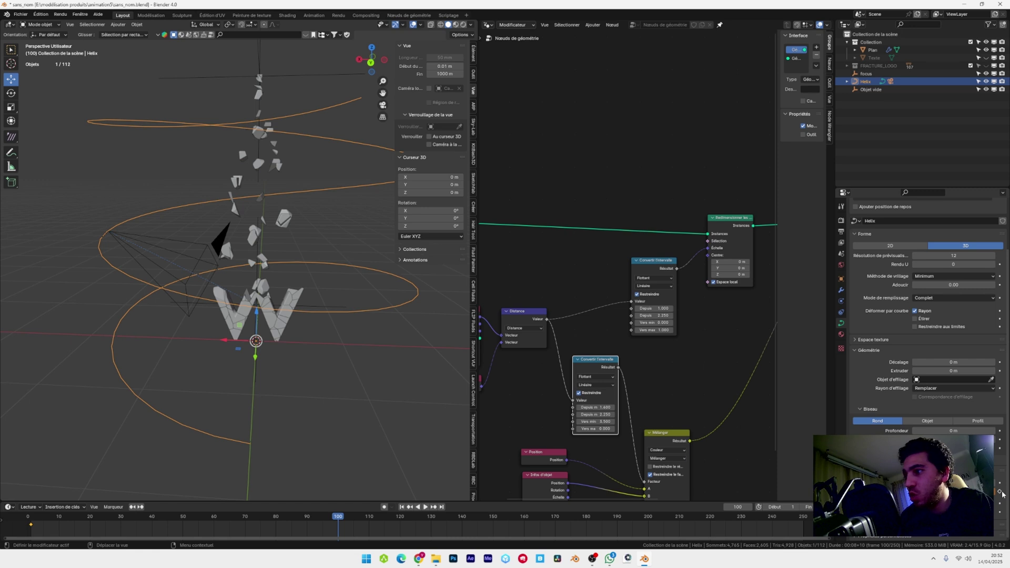
left_click(999, 492)
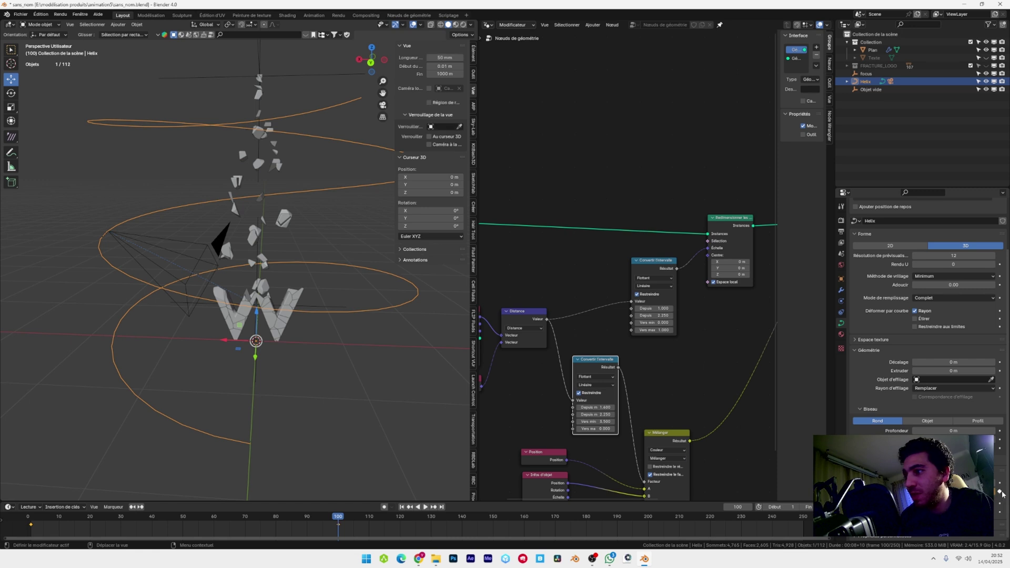
left_click(318, 307)
left_click(402, 507)
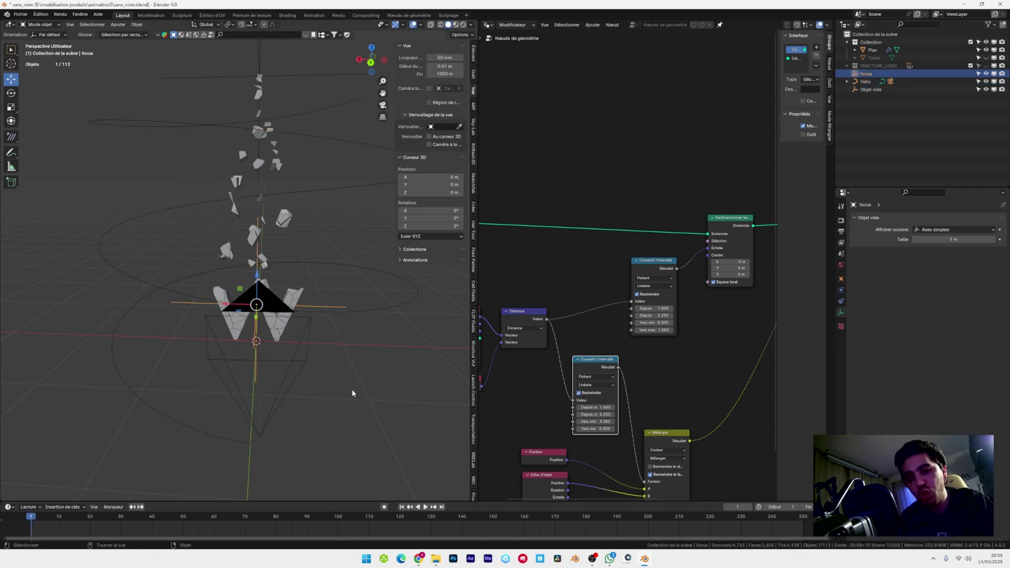
Keyframe the focus empty at frame 1, raise it about 1.1 m along Z at frame 100, and check the camera view.
key("i")
left_click(352, 390)
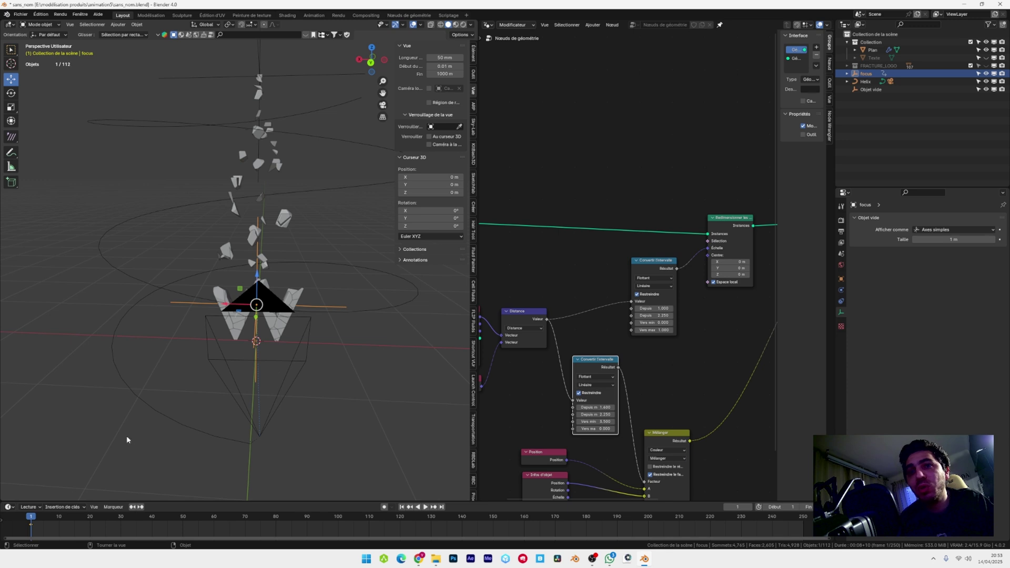
left_click_drag(327, 522, 339, 520)
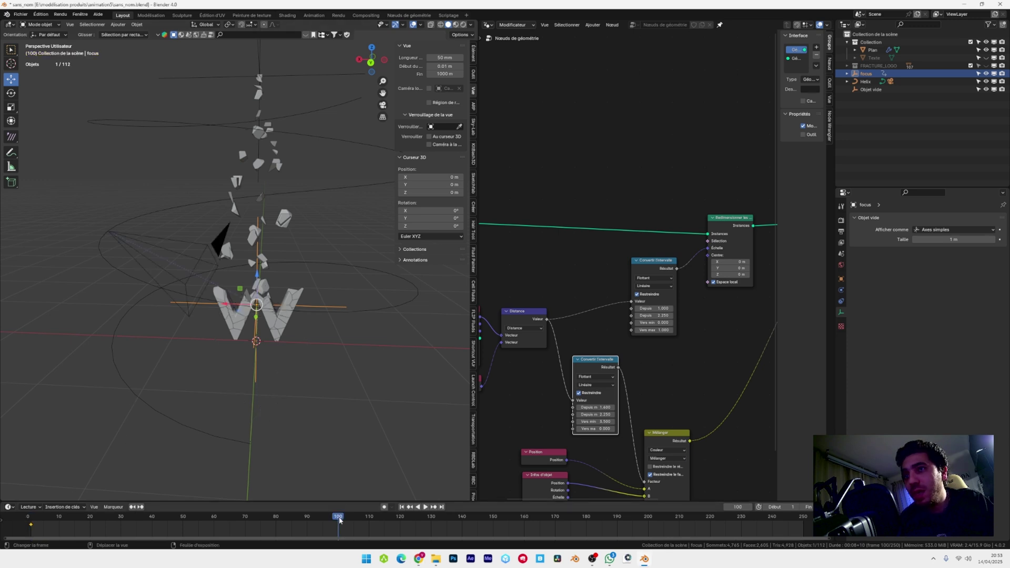
key("g")
key("z")
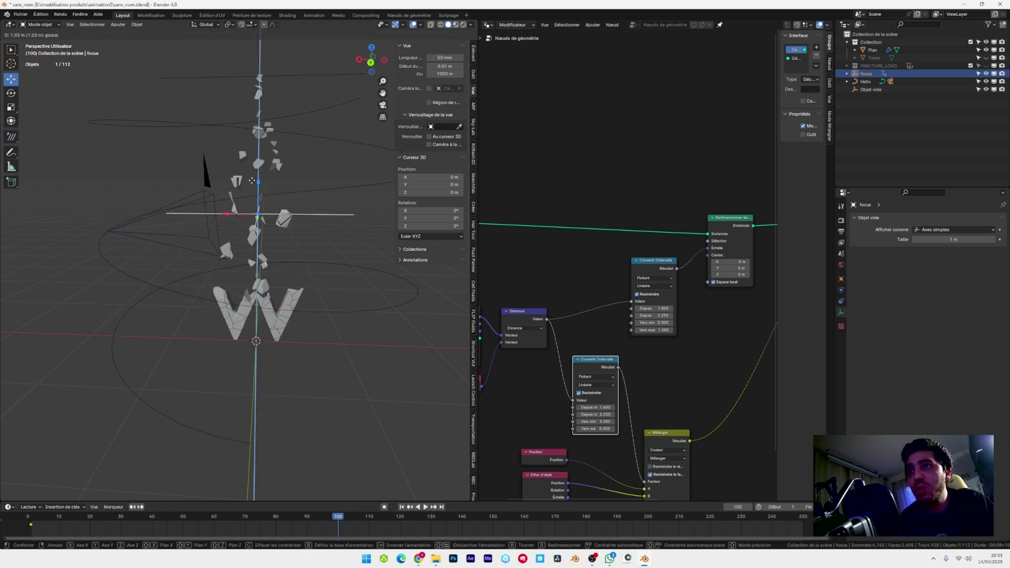
left_click(252, 181)
key("KP_0")
key("Home")
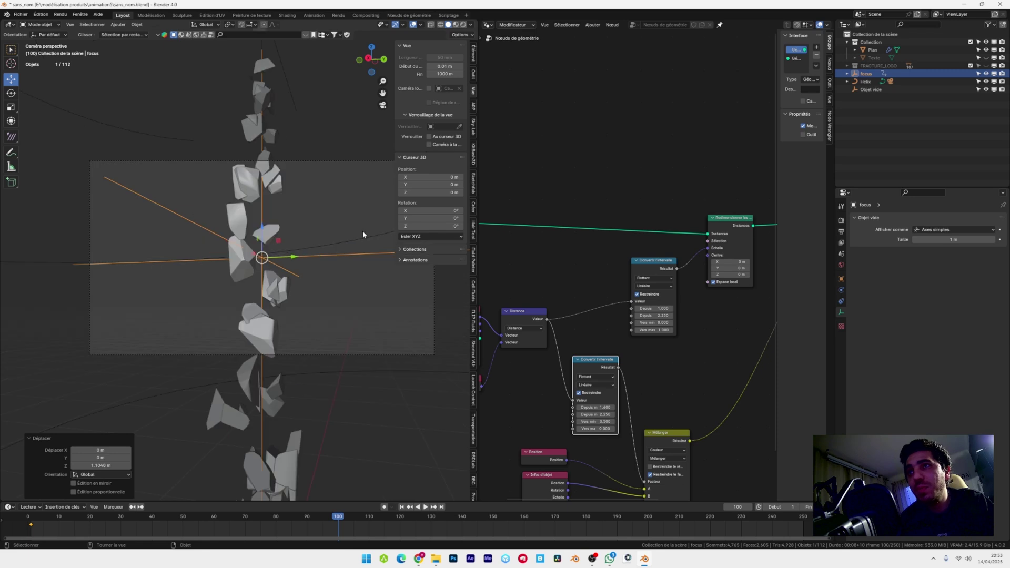
Rename the empty above the column of fragments to "logo destruction".
scroll(295, 258, "down", 3)
middle_click_drag(296, 256, 227, 96)
left_click(228, 94)
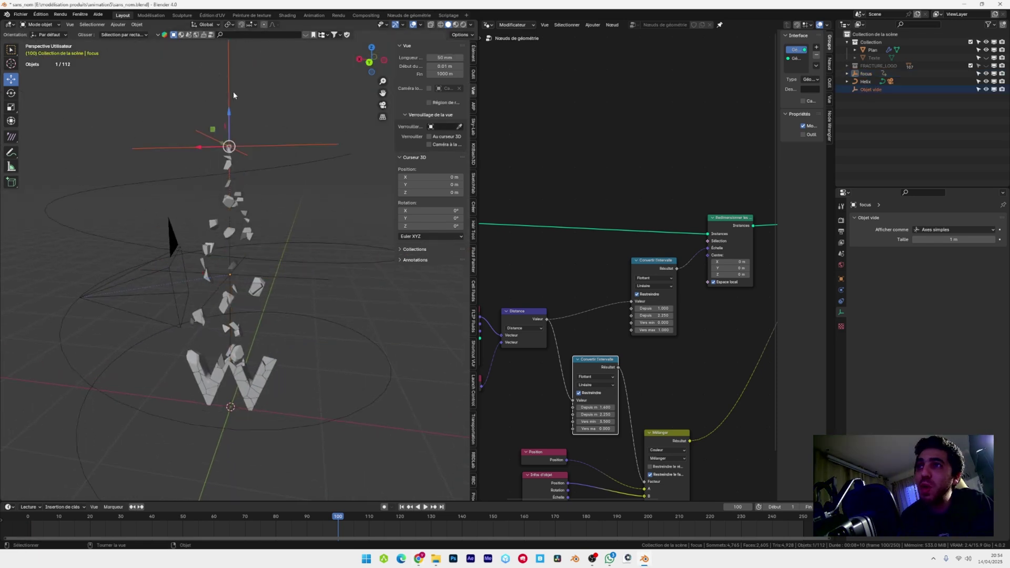
double_click(873, 90)
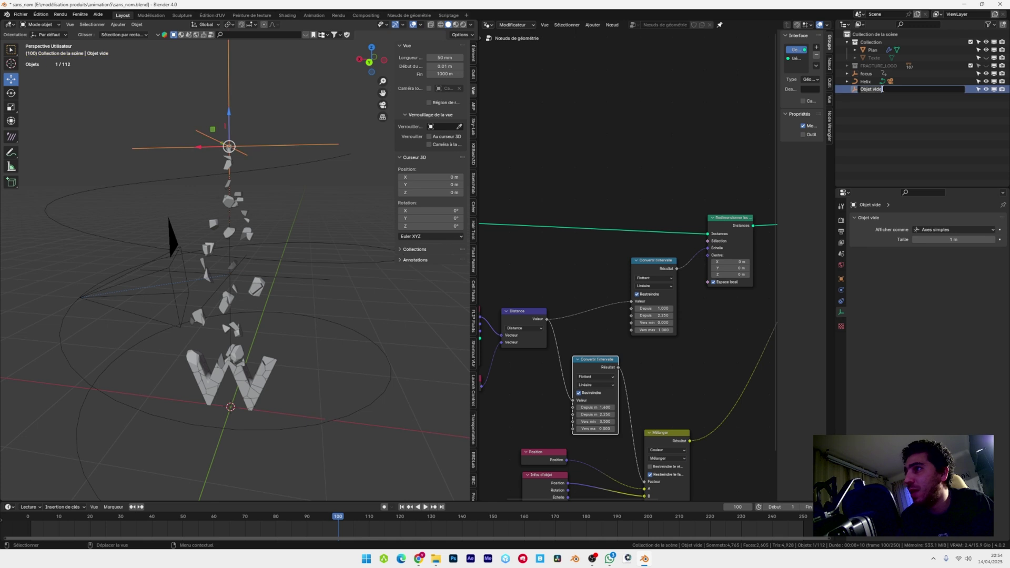
type("logo destruction")
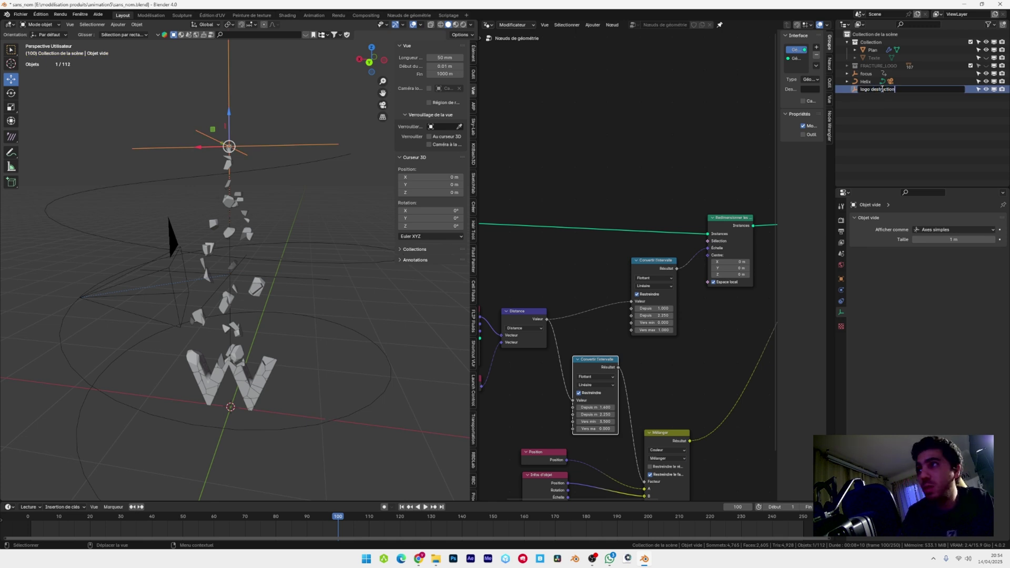
key("Return")
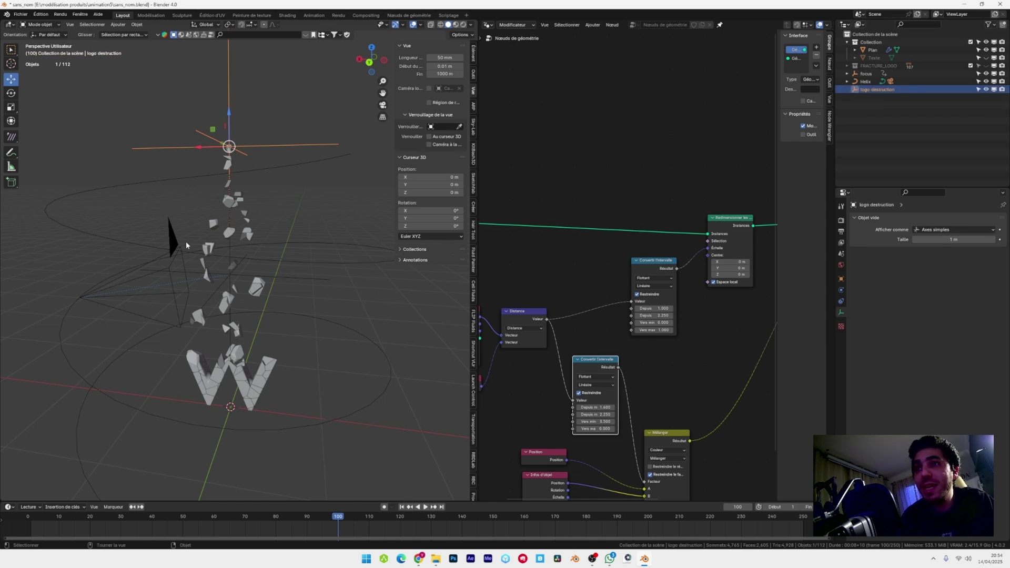
At the first frame, lower the logo destruction empty about 0.75 m along Z and insert a keyframe.
left_click(401, 506)
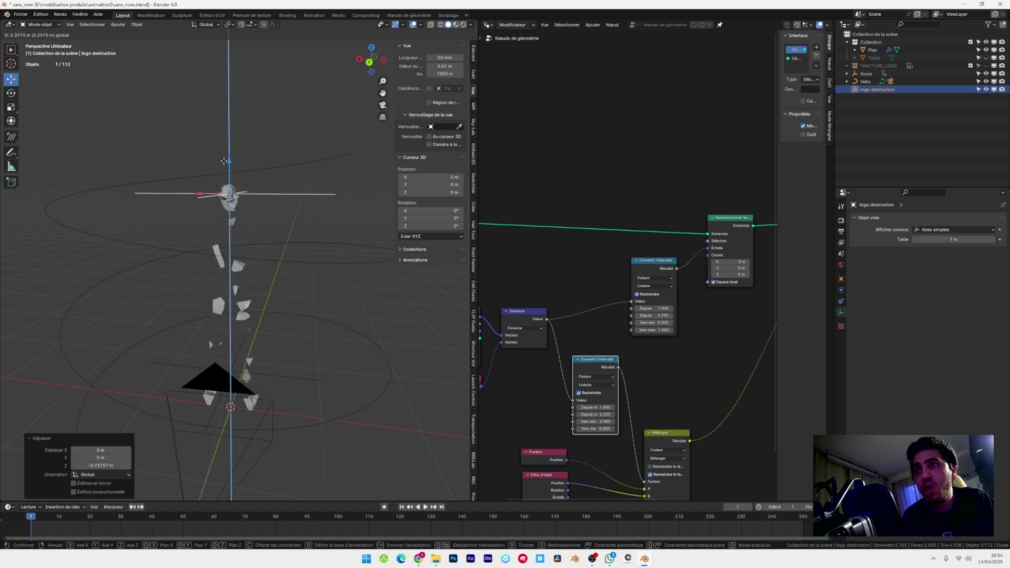
left_click_drag(223, 160, 205, 188)
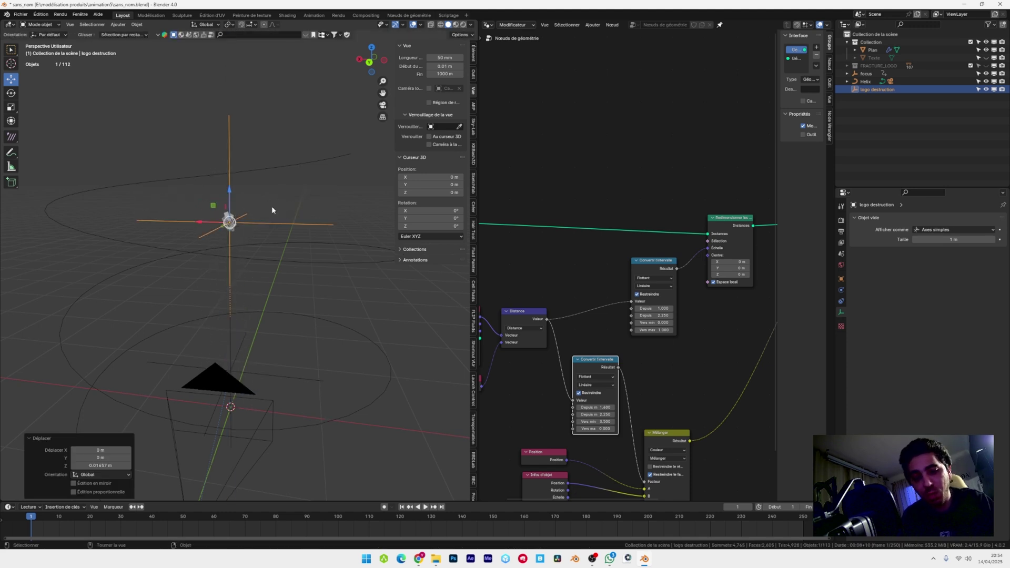
key("i")
left_click(272, 206)
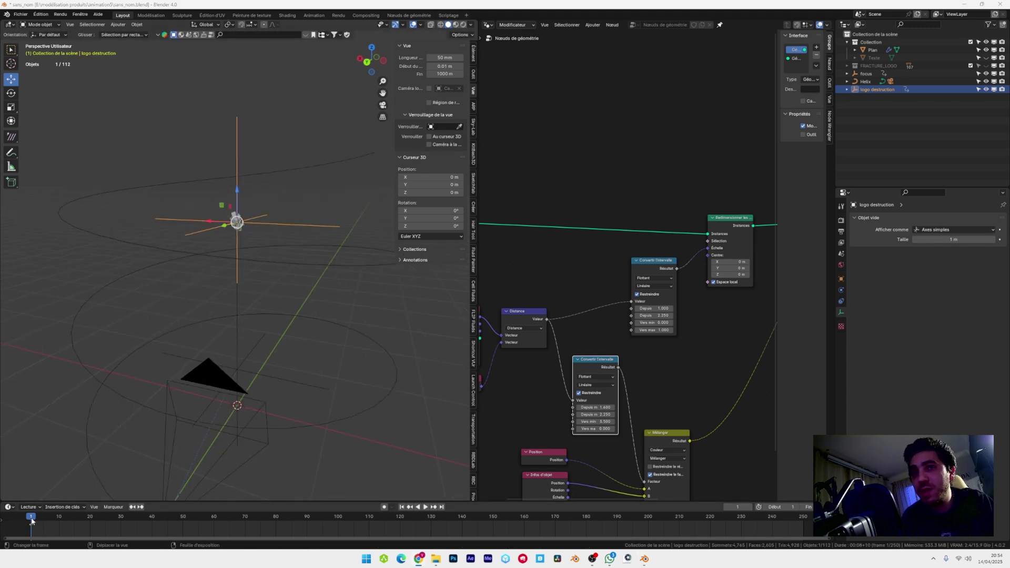
At frame 100, raise the logo destruction empty about 0.82 m along Z and keyframe its position.
left_click_drag(32, 520, 322, 528)
left_click_drag(322, 528, 338, 528)
left_click_drag(239, 189, 242, 107)
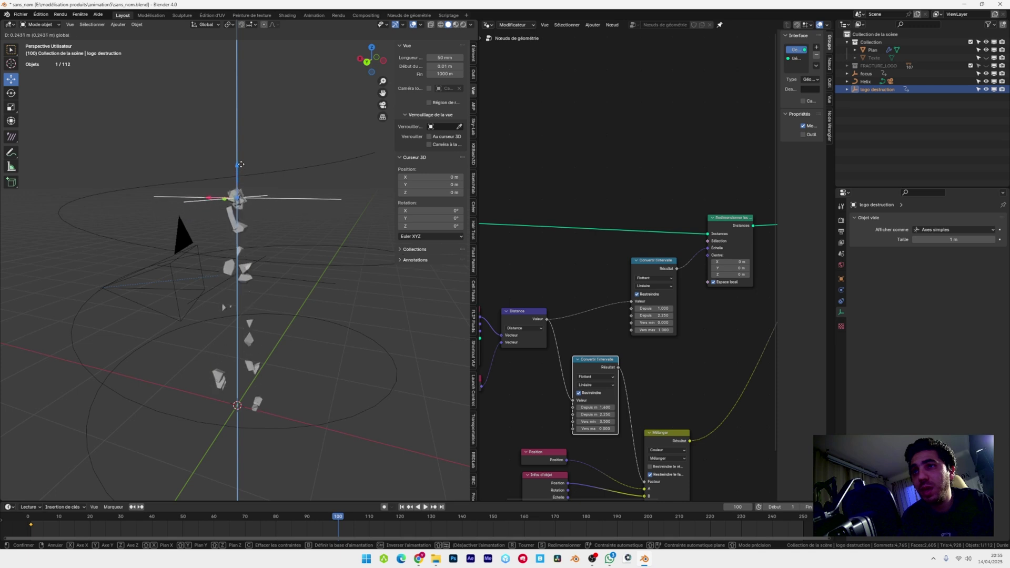
key("KP_0")
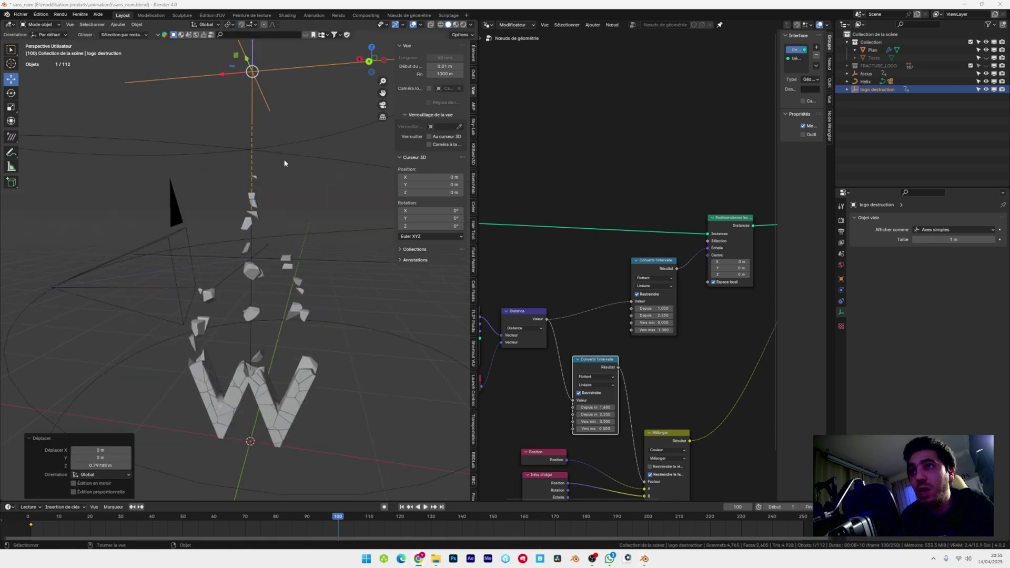
left_click_drag(254, 51, 259, 44)
key("i")
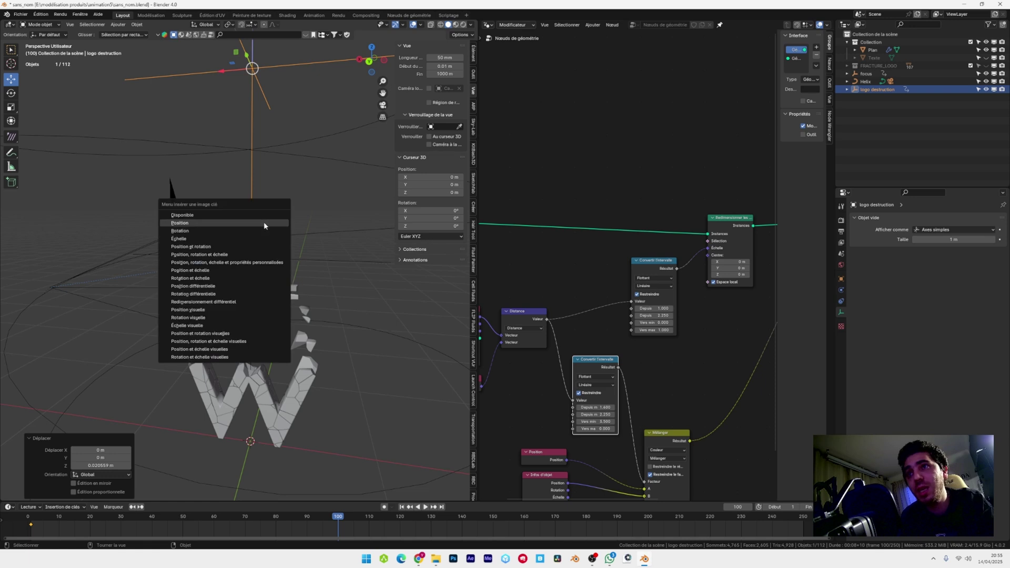
left_click(264, 223)
At frame 130, raise the logo destruction empty slightly further along Z and insert a keyframe.
key("KP_0")
left_click(391, 518)
left_click_drag(392, 520, 422, 524)
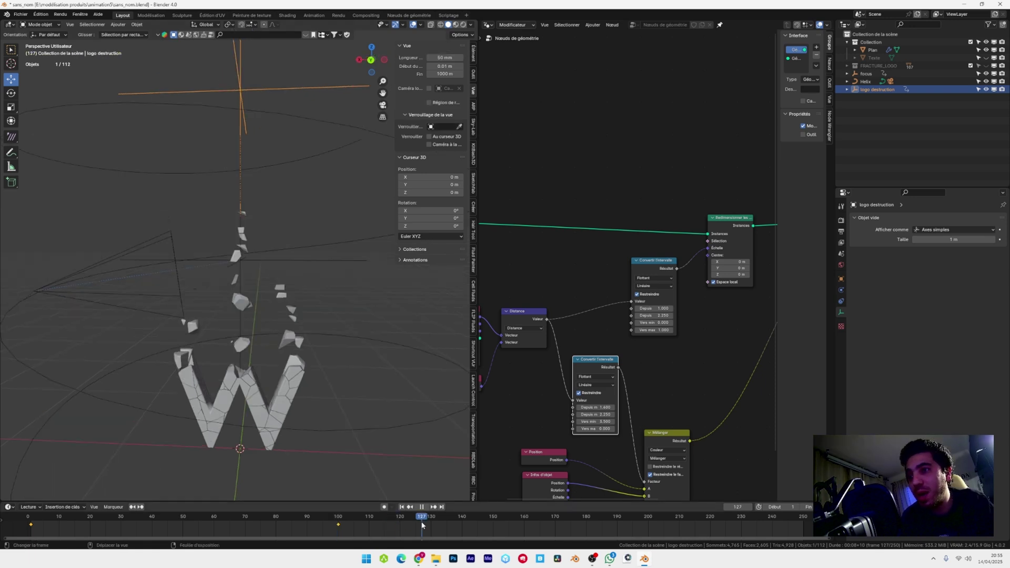
key("g")
key("z")
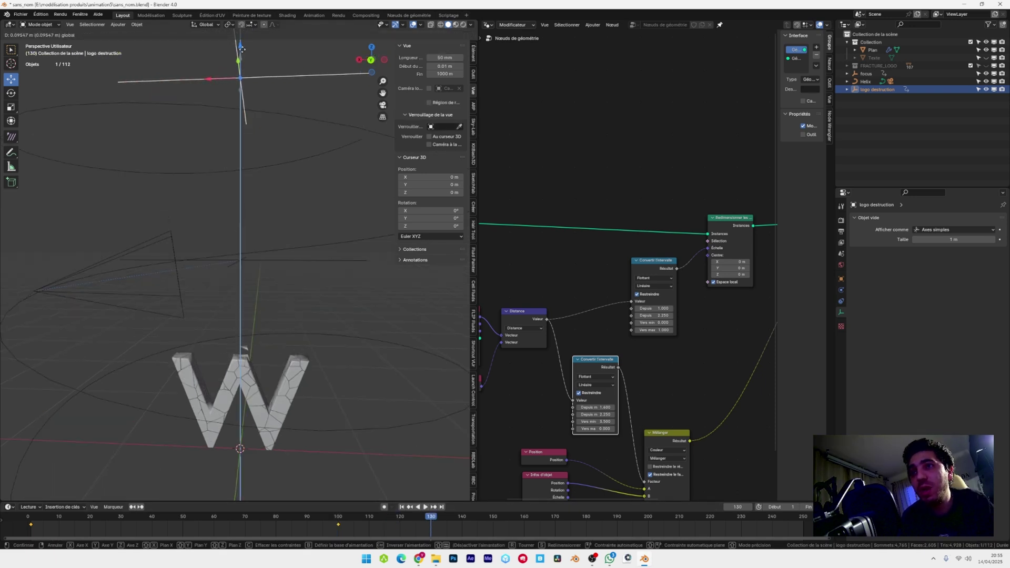
left_click(287, 229)
key("i")
left_click(287, 231)
Review the fragment animation by scrubbing the frames from outside and through the camera view.
left_click_drag(445, 518, 275, 518)
middle_click_drag(263, 251, 247, 267)
scroll(247, 268, "down", 4)
left_click_drag(280, 520, 217, 519)
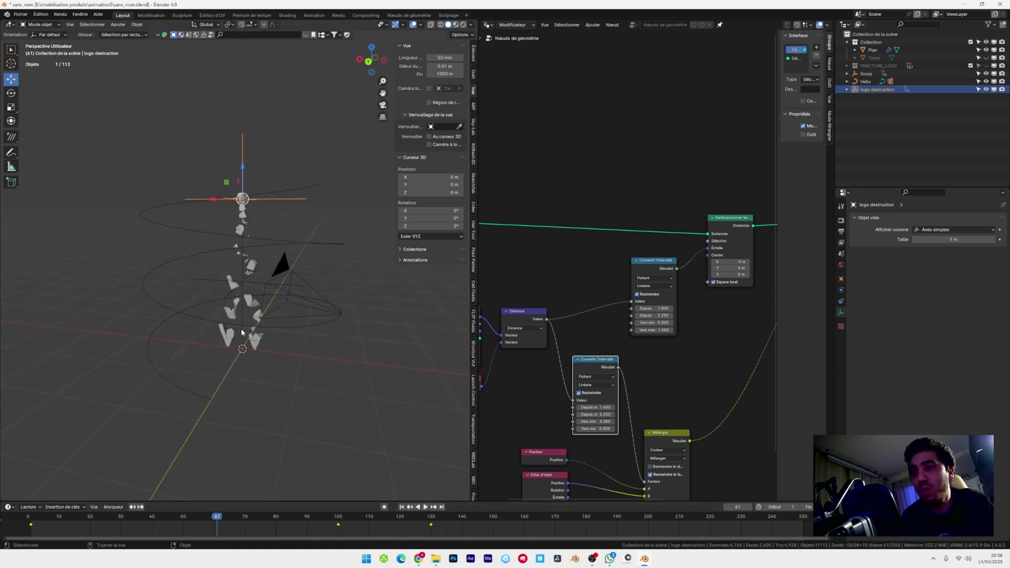
key("KP_0")
left_click(401, 507)
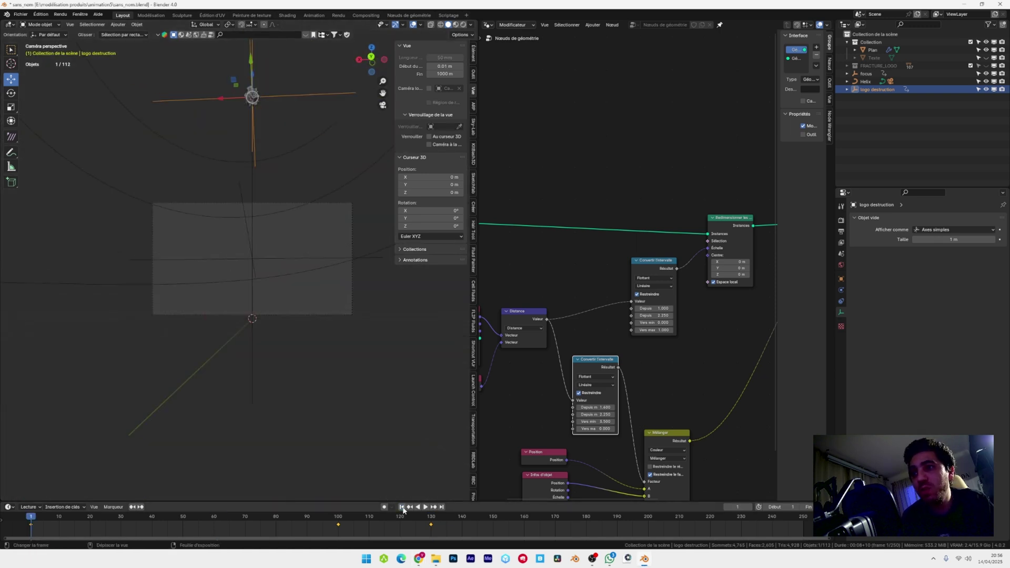
left_click_drag(48, 522, 97, 534)
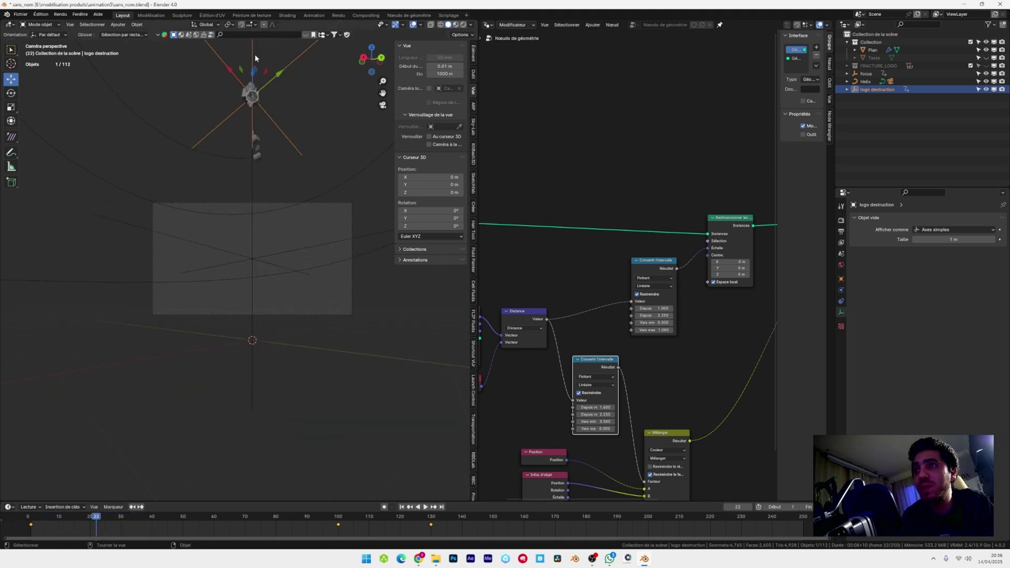
Enlarge the timeline and shift the logo destruction empty's first keyframe back to about frame -23.
scroll(253, 58, "down", 4)
scroll(149, 482, "down", 5)
left_click_drag(160, 501, 129, 480)
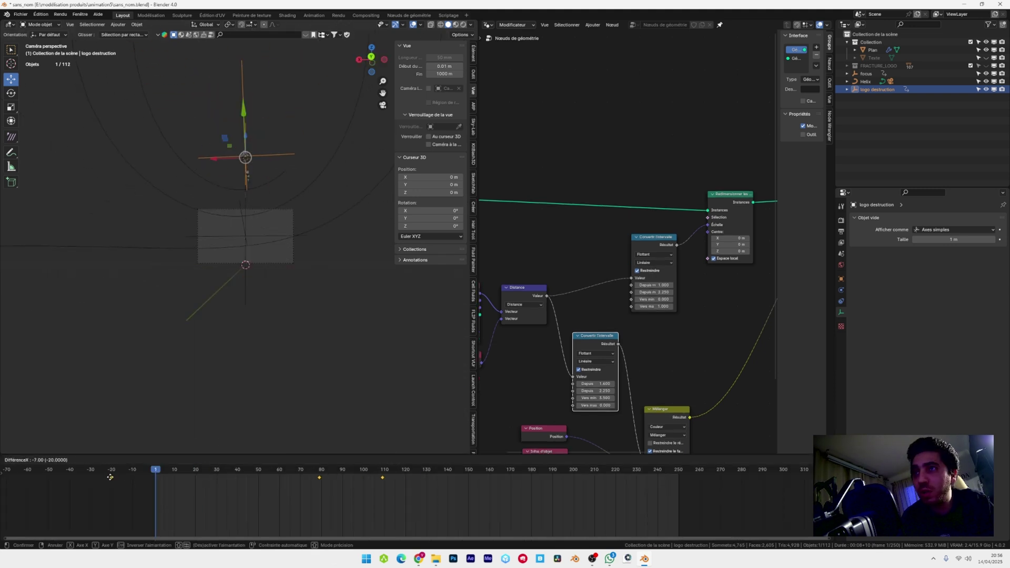
left_click_drag(110, 480, 75, 480)
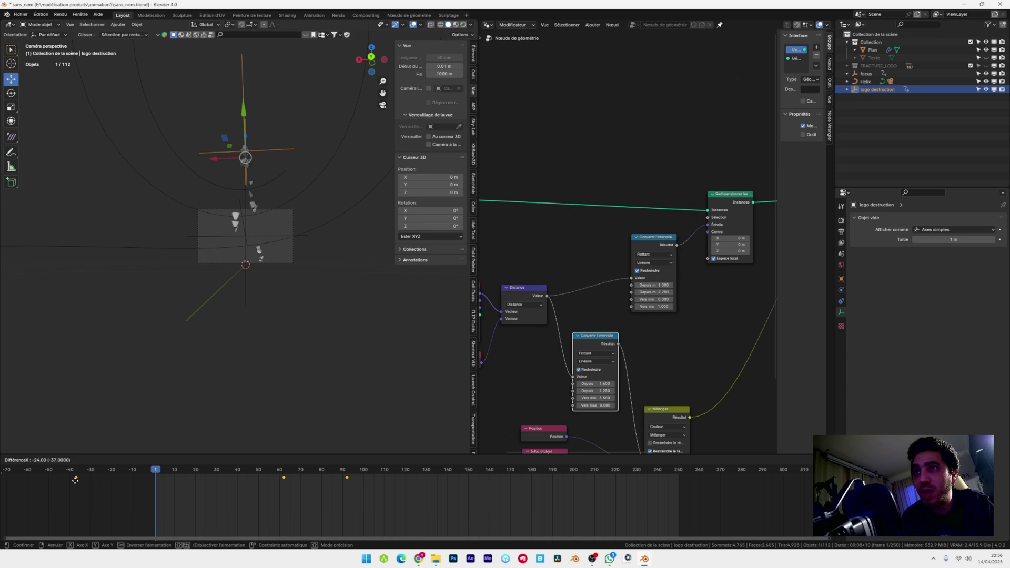
left_click(75, 480)
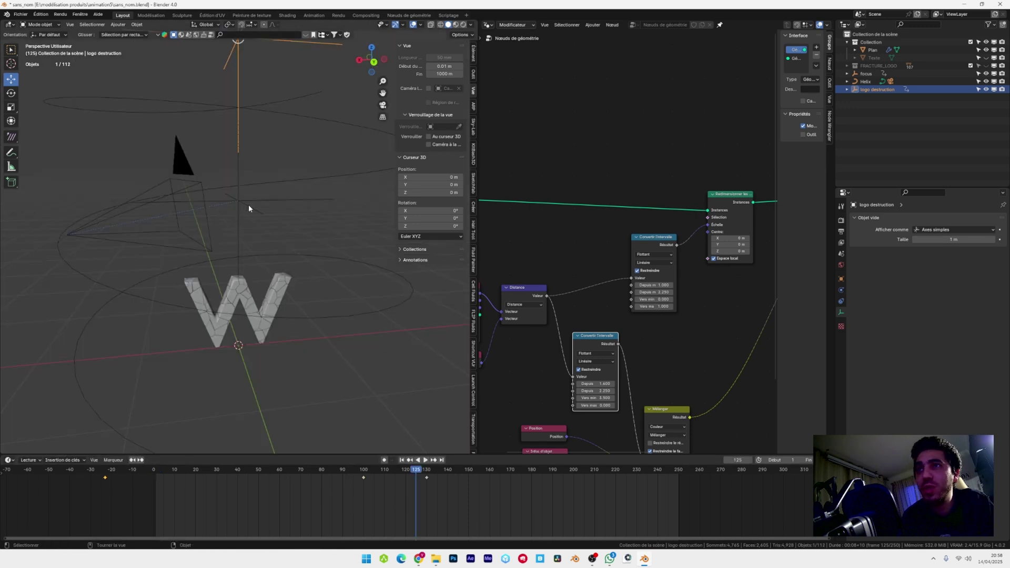
At frame 110, lower the focus empty about 0.73 m along Z and check the framing through the camera.
left_click(248, 208)
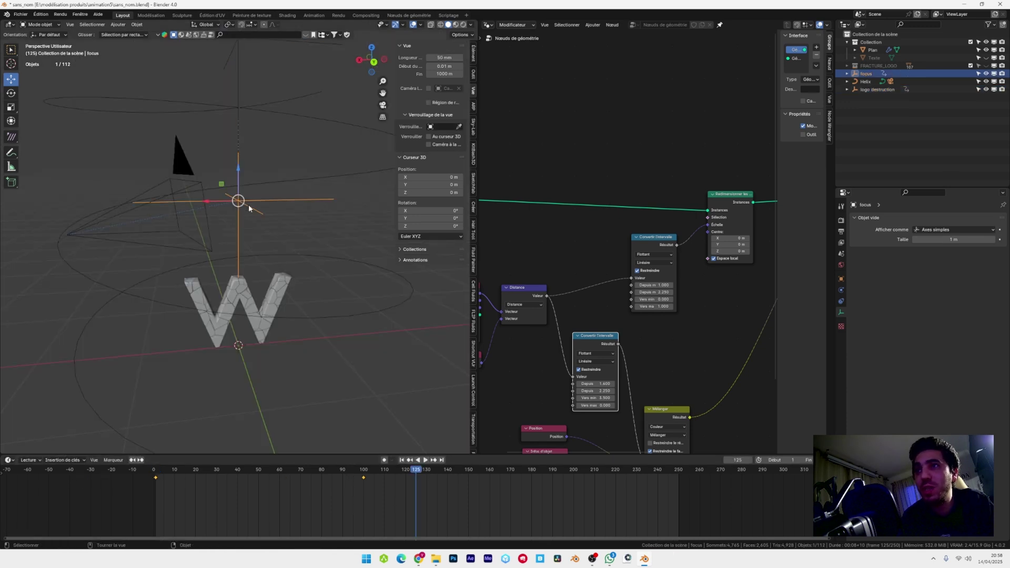
left_click_drag(417, 473, 384, 471)
key("KP_0")
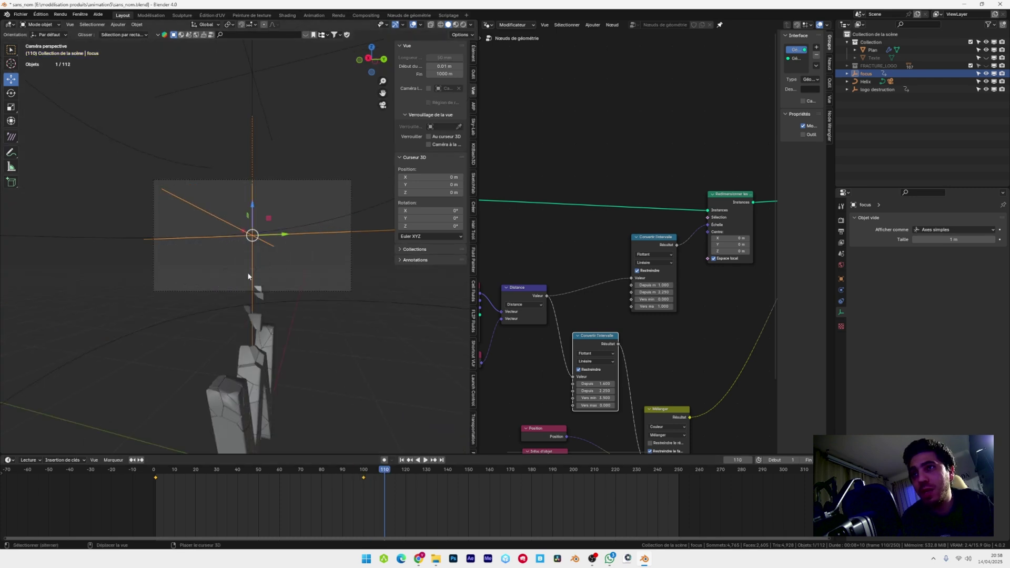
middle_click_drag(248, 277, 231, 253)
key("g")
key("z")
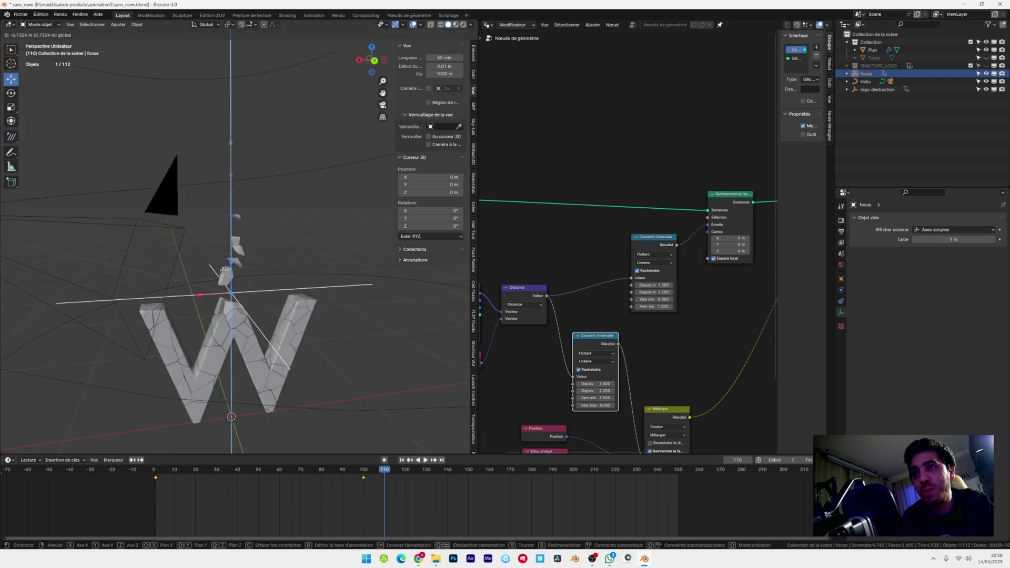
left_click(224, 271)
key("KP_0")
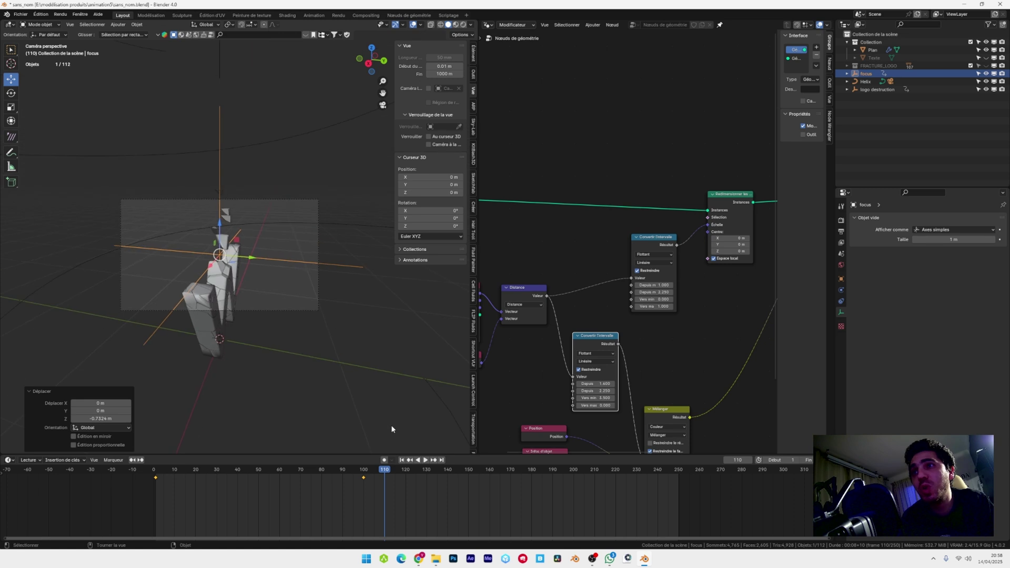
Adjust the focus empty's height at frame 22 to reframe the fragments in the camera view.
left_click_drag(384, 471, 387, 470)
left_click_drag(387, 470, 389, 471)
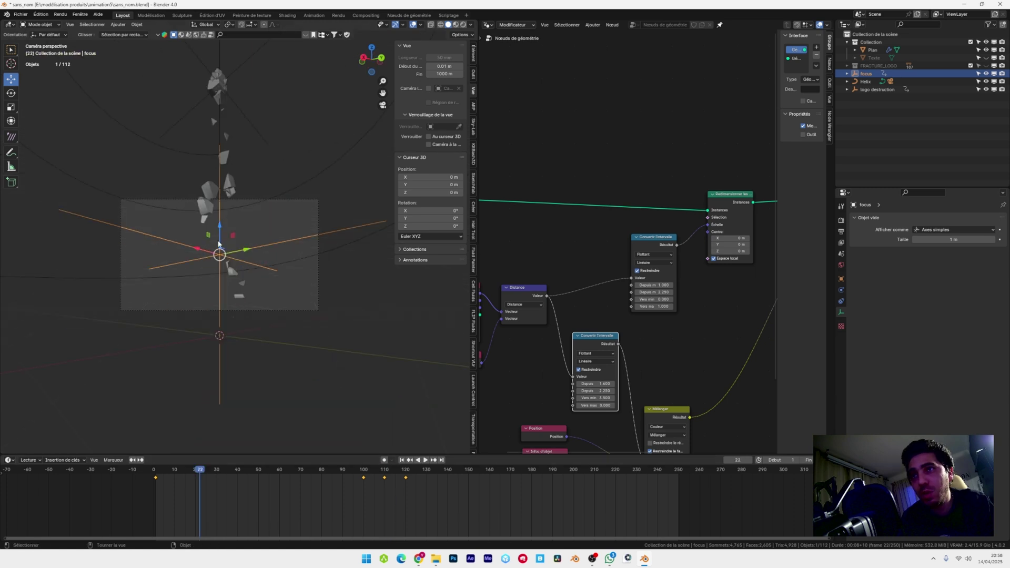
left_click_drag(219, 224, 219, 240)
left_click(218, 240)
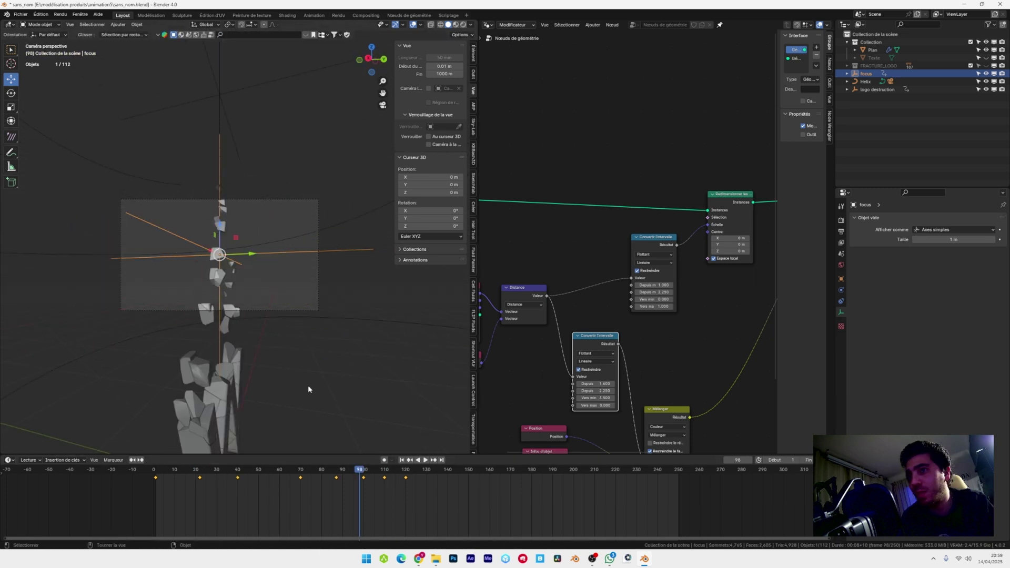
Set the camera's focal length to 19 mm and check the result through the camera view.
middle_click_drag(288, 326, 216, 351)
scroll(217, 351, "down", 6)
left_click(205, 226)
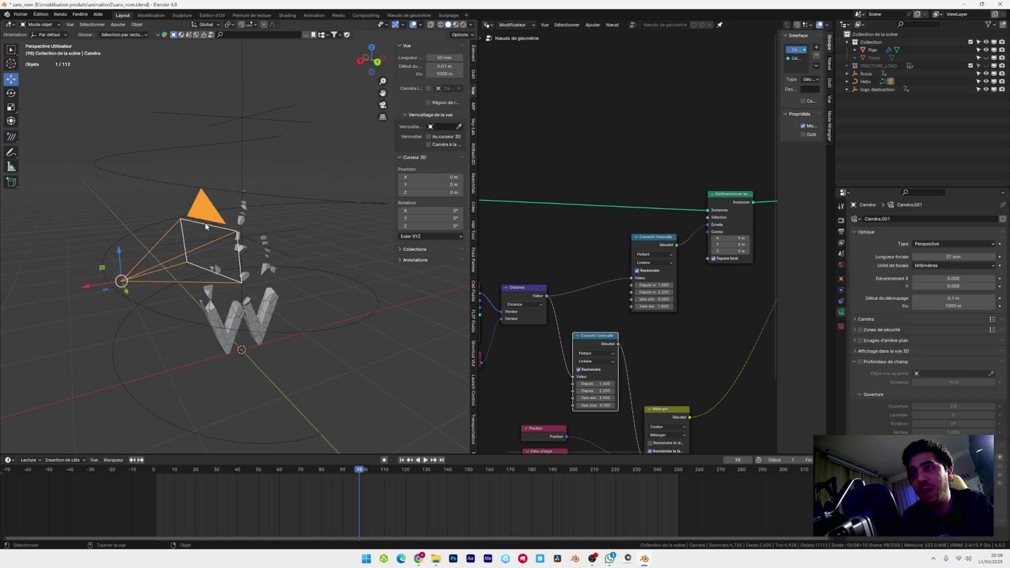
left_click_drag(952, 257, 920, 258)
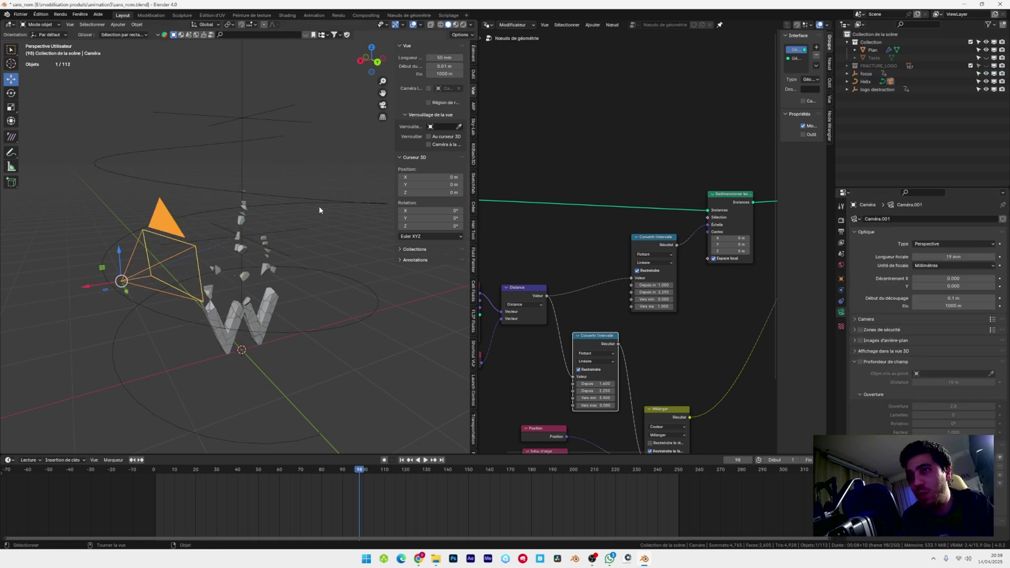
key("KP_0")
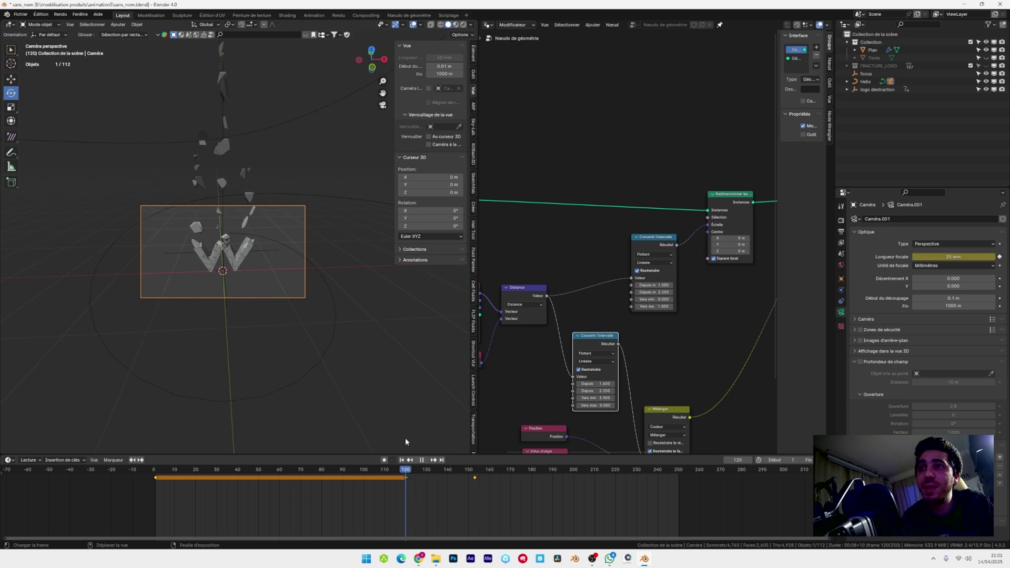
Replace the timeline with an enlarged asset browser and bring an abandoned_tank environment from the HDRI catalogue into the scene.
left_click(10, 460)
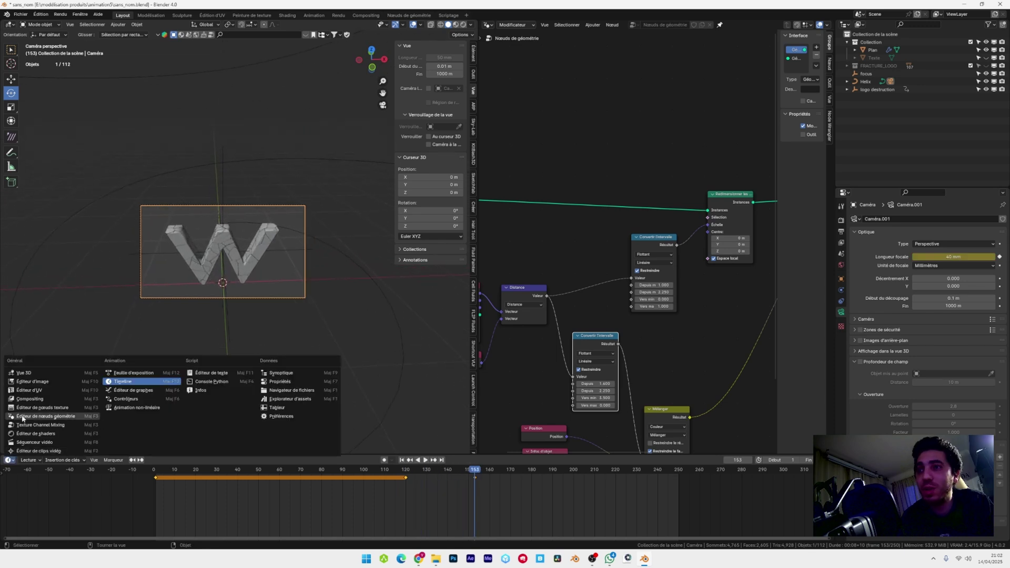
left_click(294, 399)
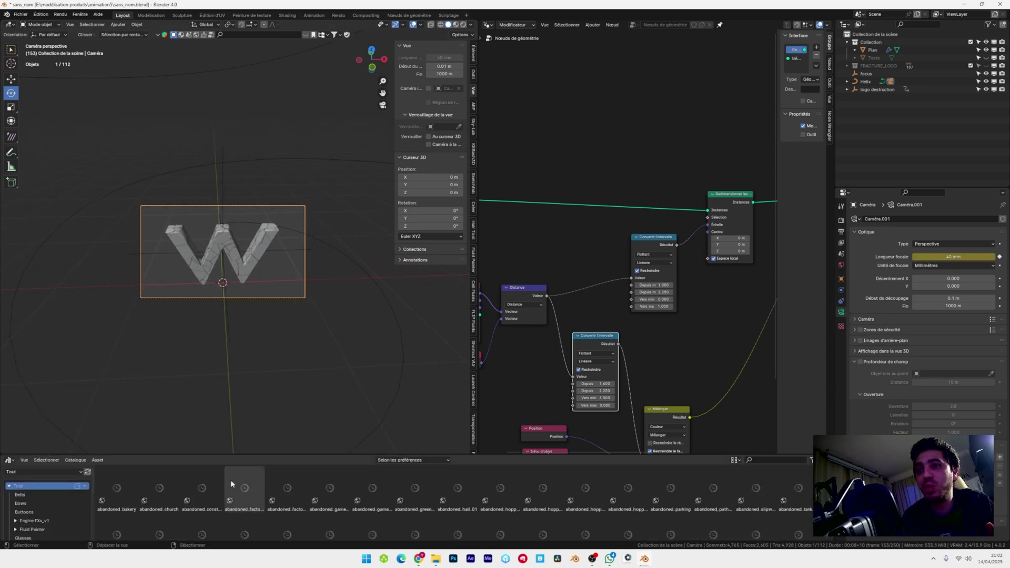
left_click_drag(221, 455, 216, 386)
left_click(25, 477)
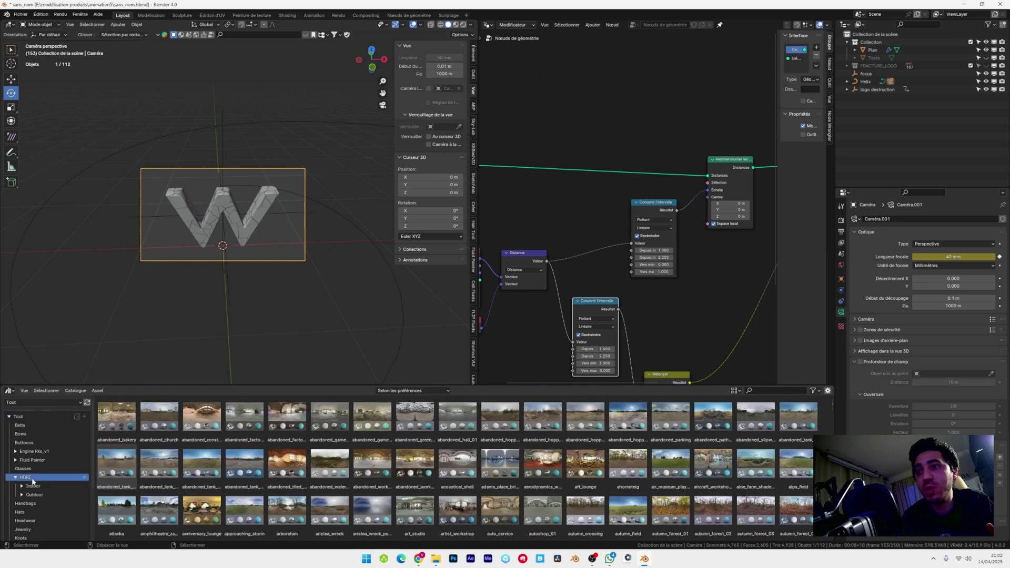
left_click_drag(197, 469, 191, 280)
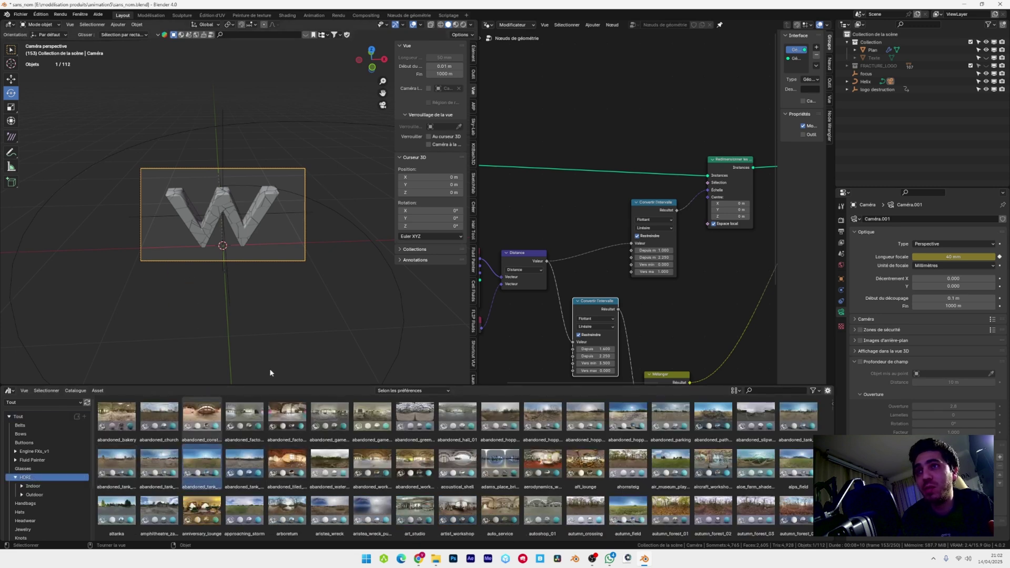
Open the world settings and switch the abandoned_tank_farm_04 environment from to 4K resolution.
left_click(841, 266)
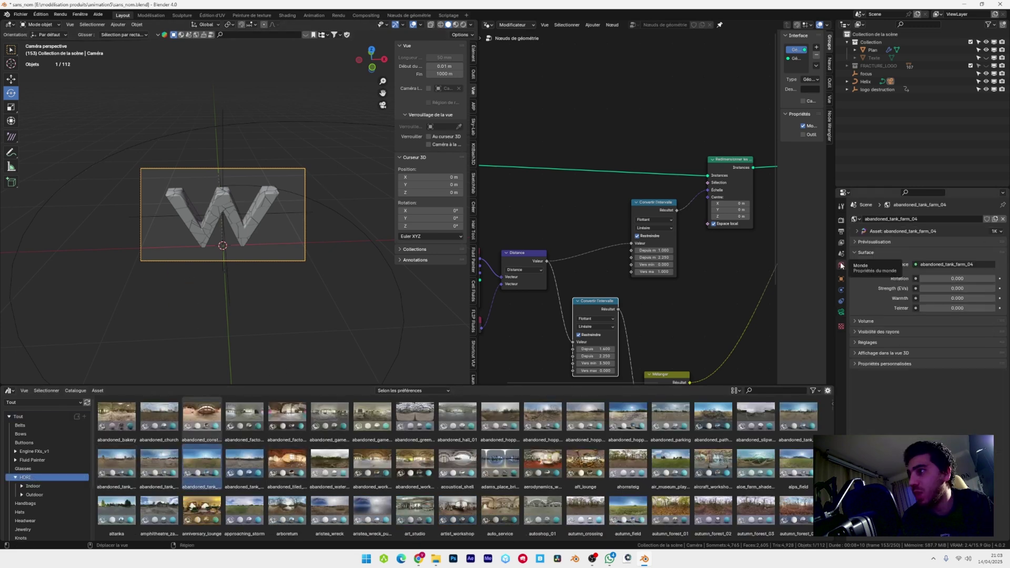
left_click(984, 232)
left_click(997, 231)
left_click(984, 257)
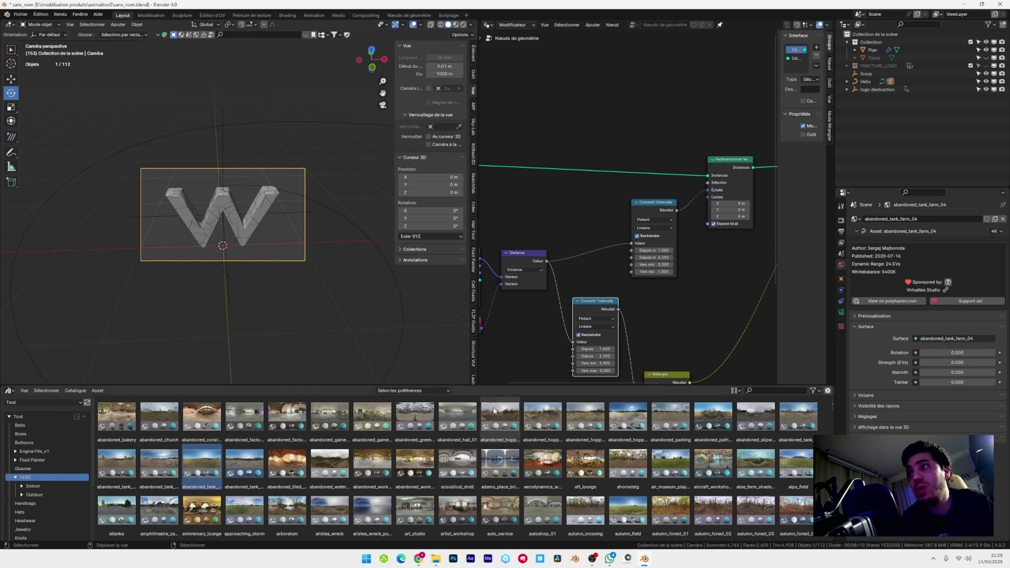
Switch the 3D viewport to rendered shading and view the W closer through the camera.
left_click(462, 25)
scroll(221, 216, "up", 3)
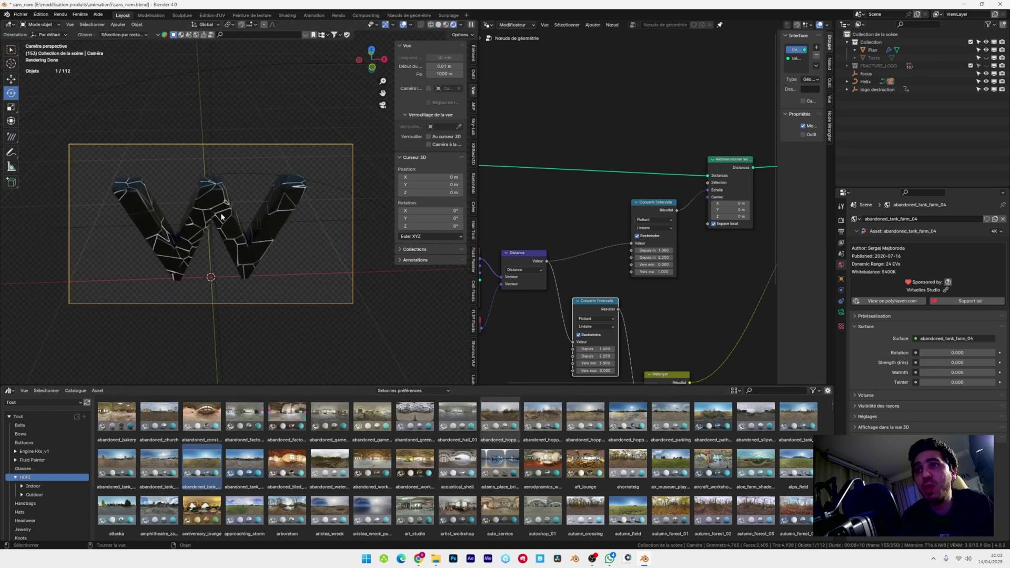
scroll(295, 213, "up", 1)
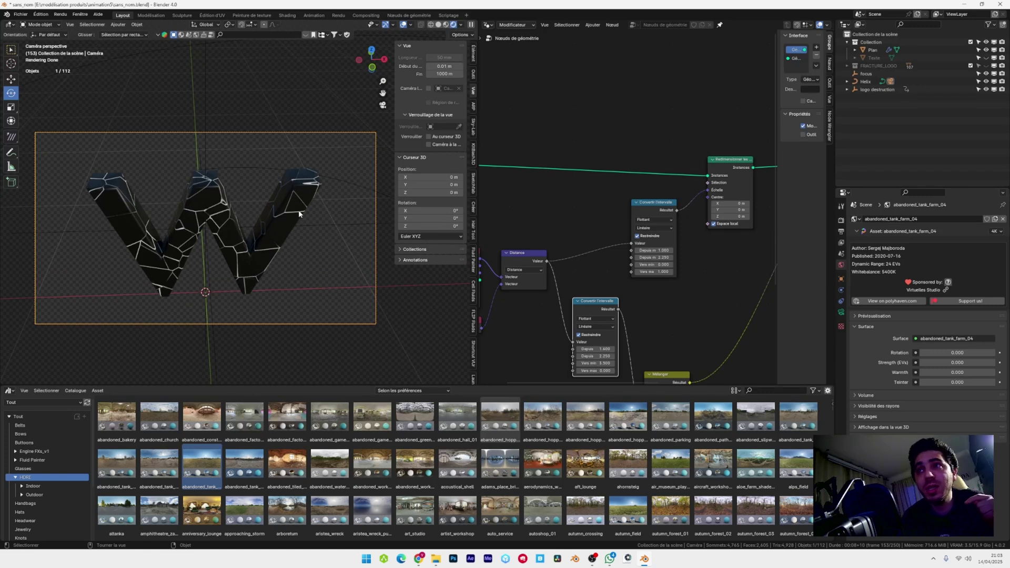
Set the base colour of material M2 to red on the first cell of the fracture logo collection.
left_click(846, 66)
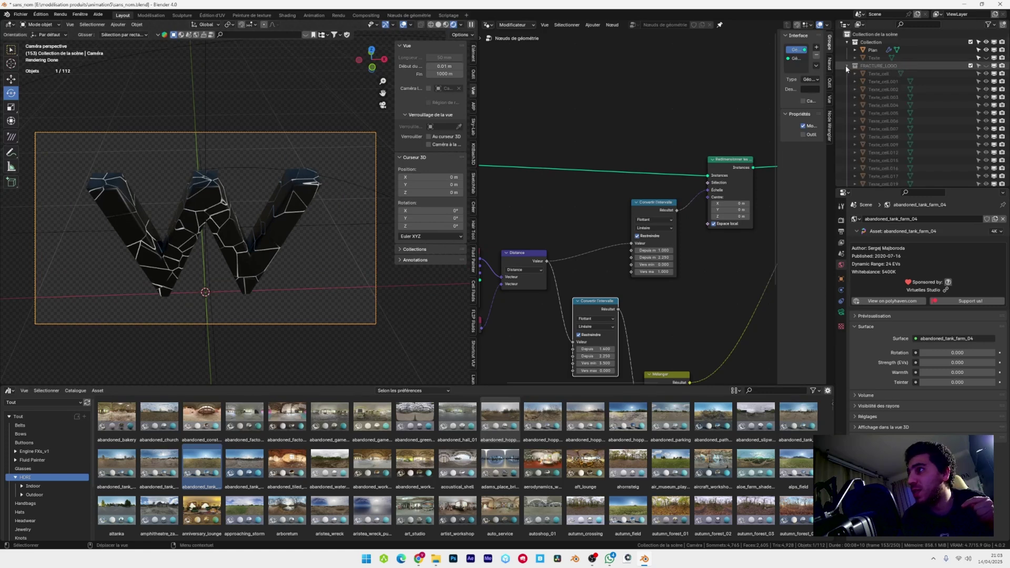
left_click(884, 74)
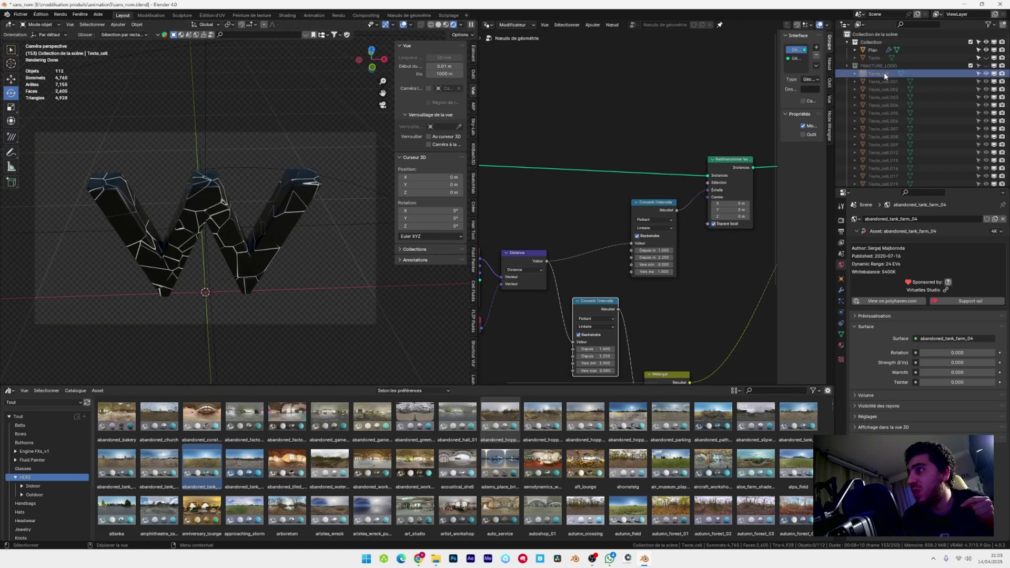
left_click(841, 345)
left_click(884, 230)
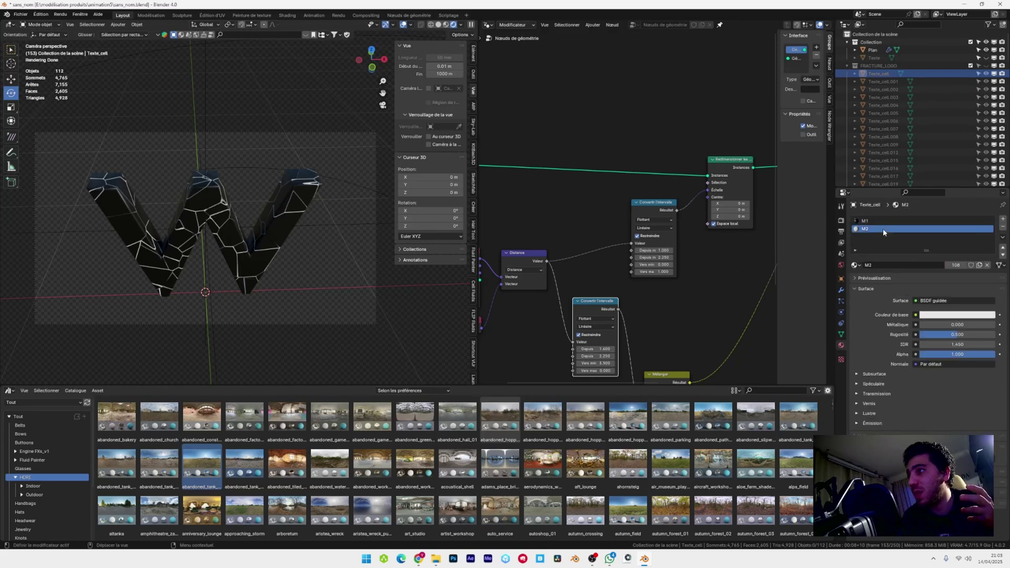
left_click(950, 315)
mouse_move(948, 230)
left_mouse_down()
mouse_move(939, 211)
mouse_move(961, 216)
mouse_move(964, 232)
left_mouse_up()
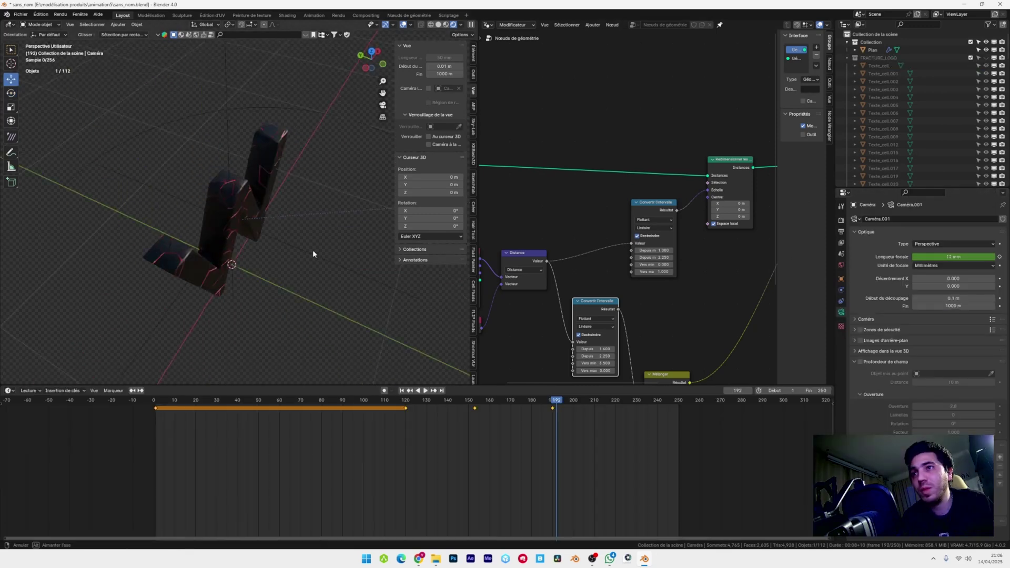
Extend the 3D viewport over the geometry node editor to close that editor.
middle_click_drag(312, 249, 470, 237)
right_click(478, 215)
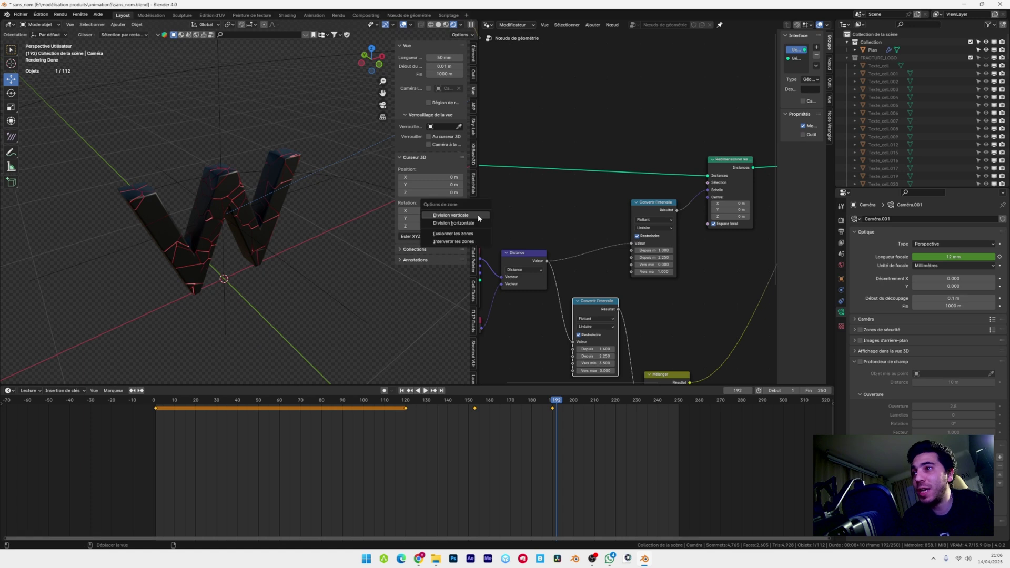
left_click(433, 234)
left_click(617, 224)
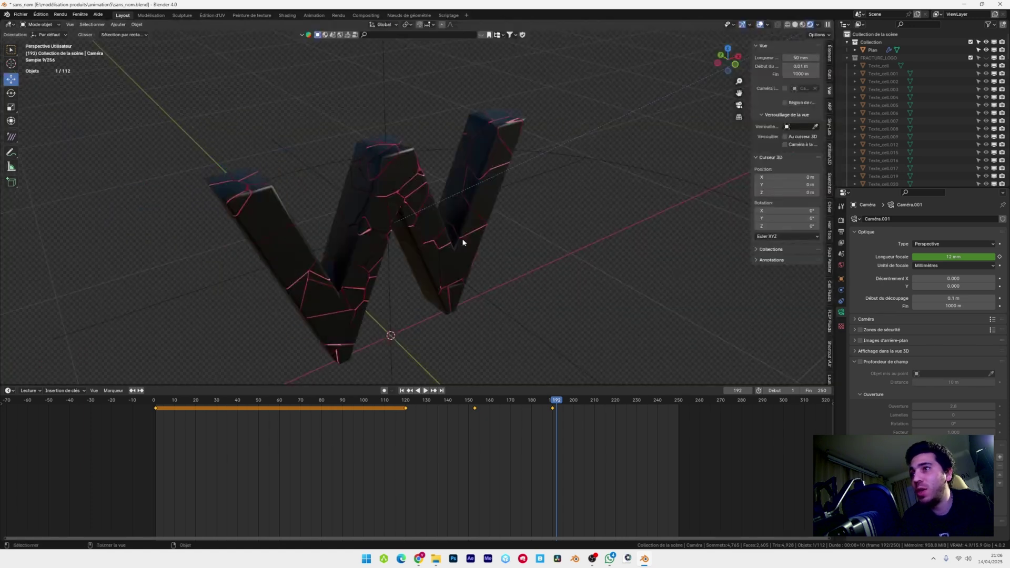
Go to frame 154 in the camera view and render a still image.
key("KP_0")
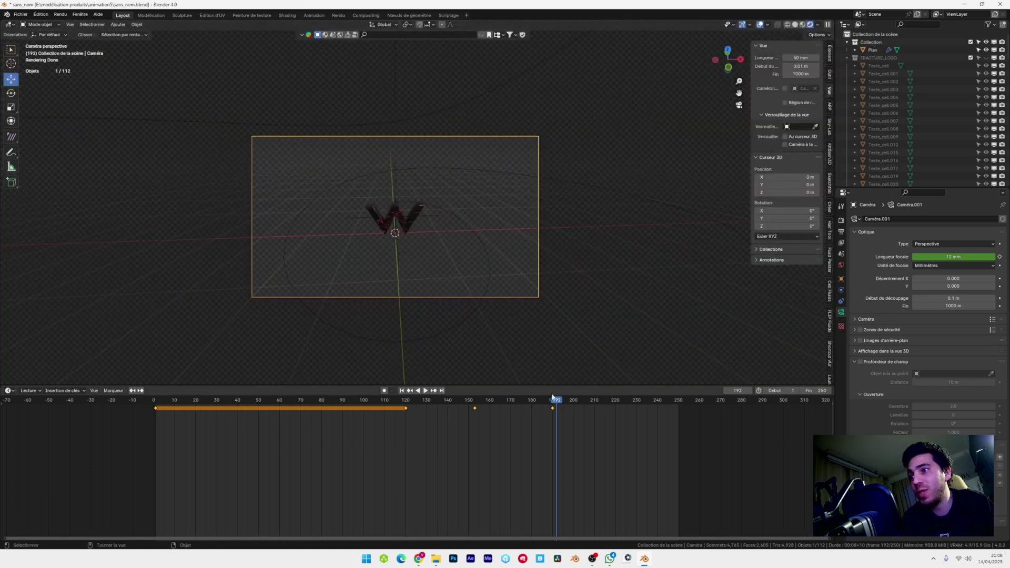
left_click(476, 409)
key("space")
key("Escape")
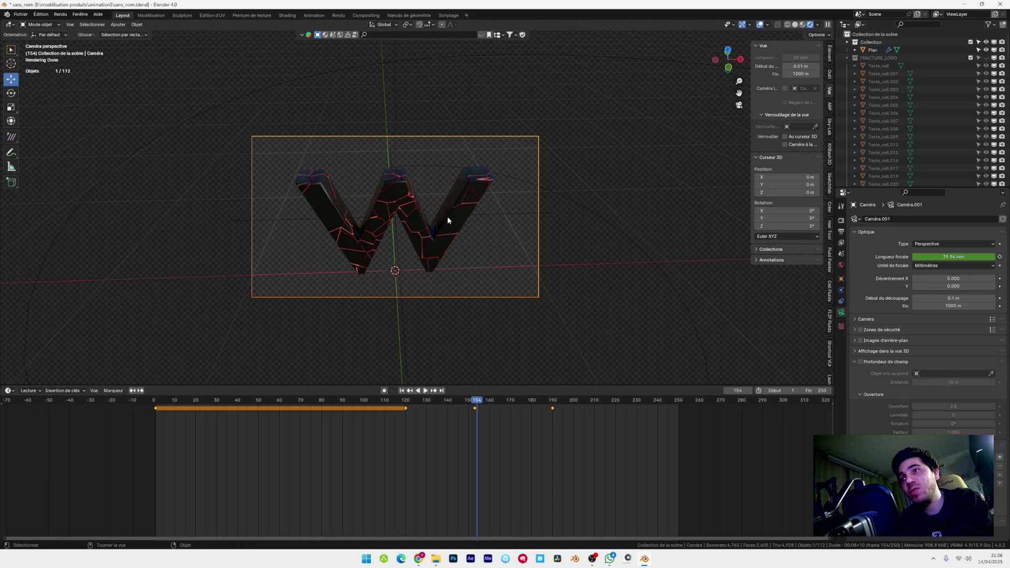
key("F12")
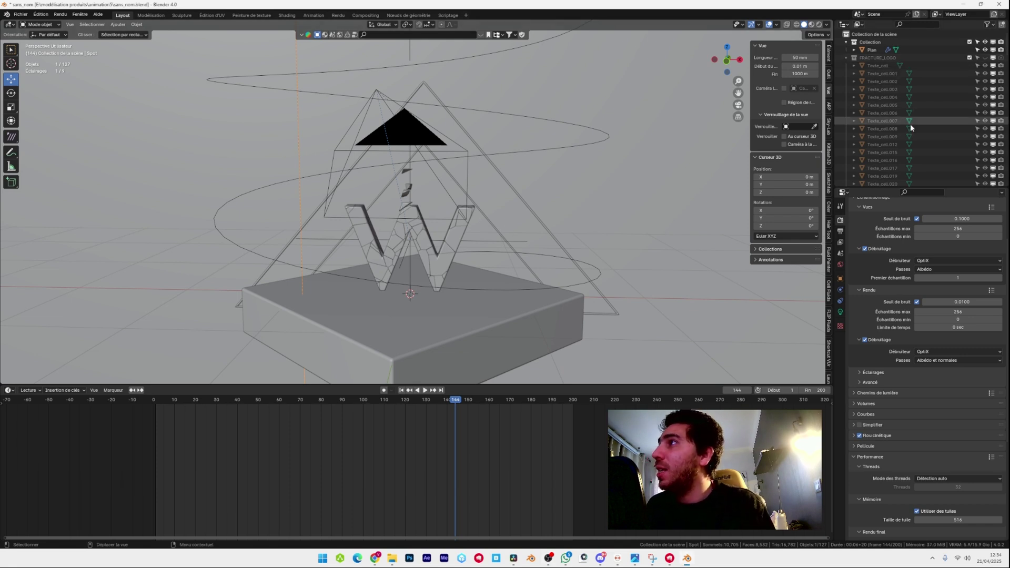
Search the online asset library for podium and view the scene around the W from other angles.
middle_click_drag(605, 168, 489, 176)
middle_click_drag(282, 197, 312, 154)
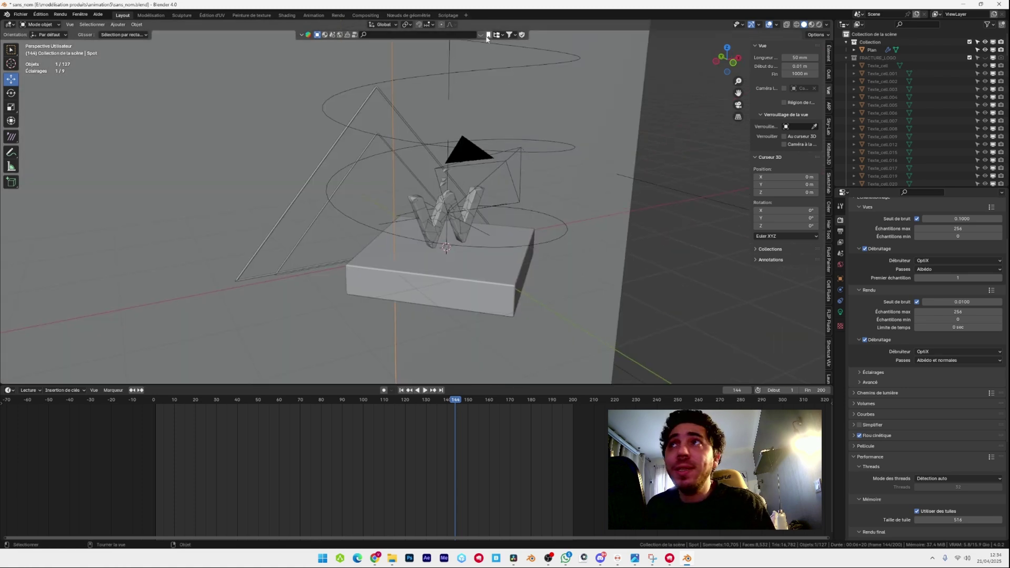
left_click(339, 35)
left_click(383, 35)
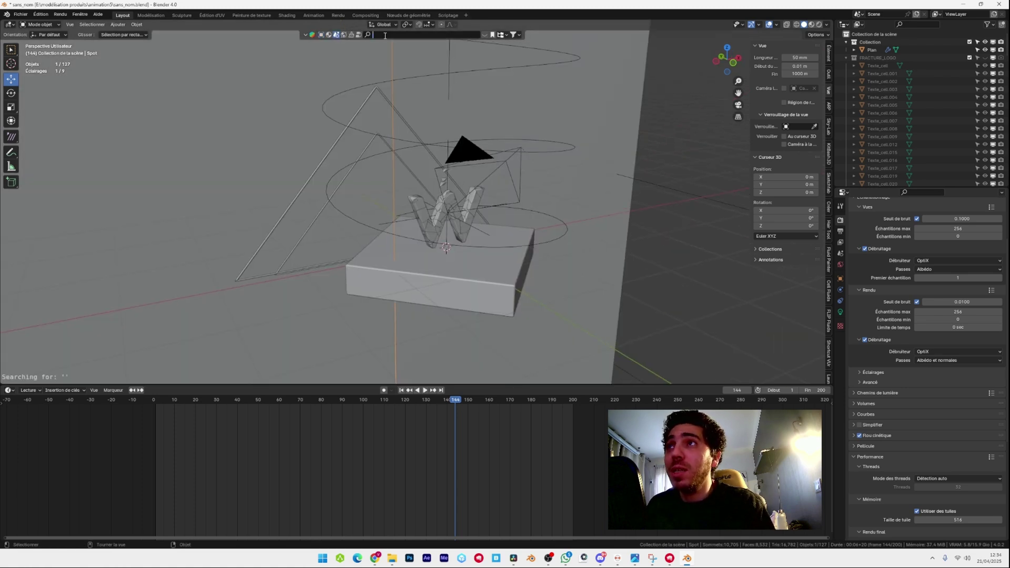
type("podium")
key("Return")
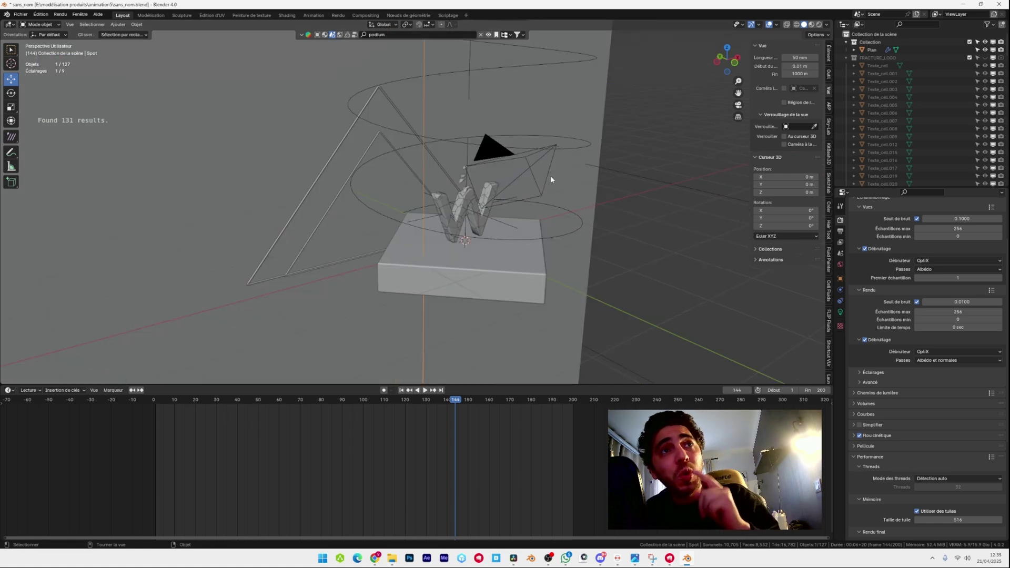
mouse_move(368, 243)
middle_mouse_down()
mouse_move(582, 212)
mouse_move(524, 242)
mouse_move(515, 209)
mouse_move(417, 218)
mouse_move(364, 238)
middle_mouse_up()
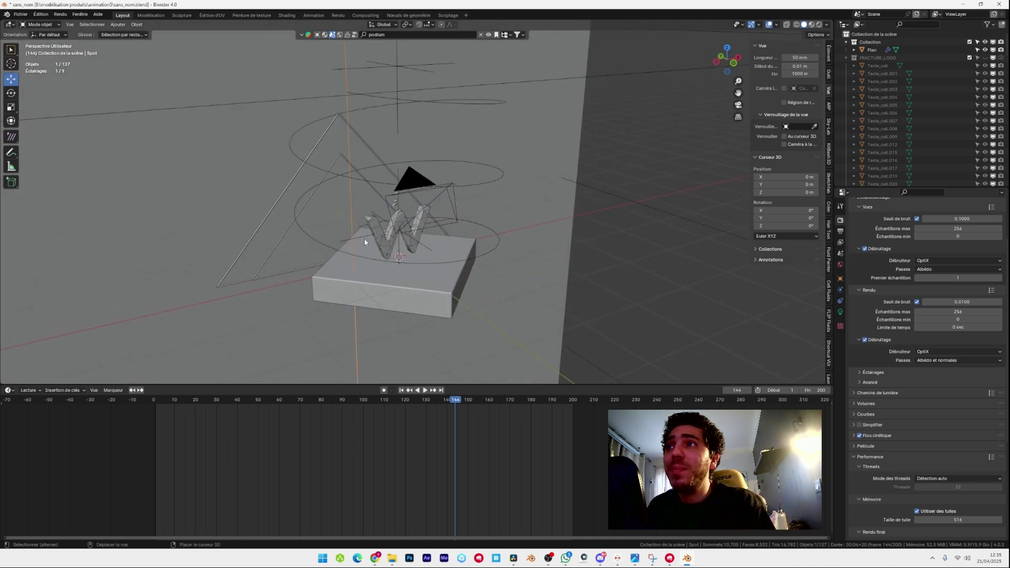
Return the animation to frame 1 and save the project file with the output settings shown.
left_click(401, 391)
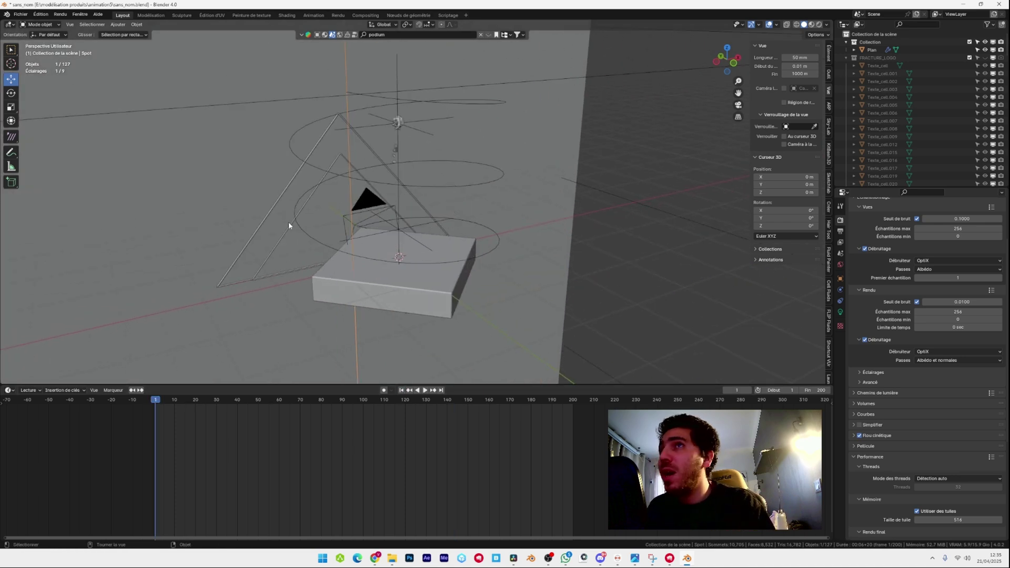
left_click(840, 232)
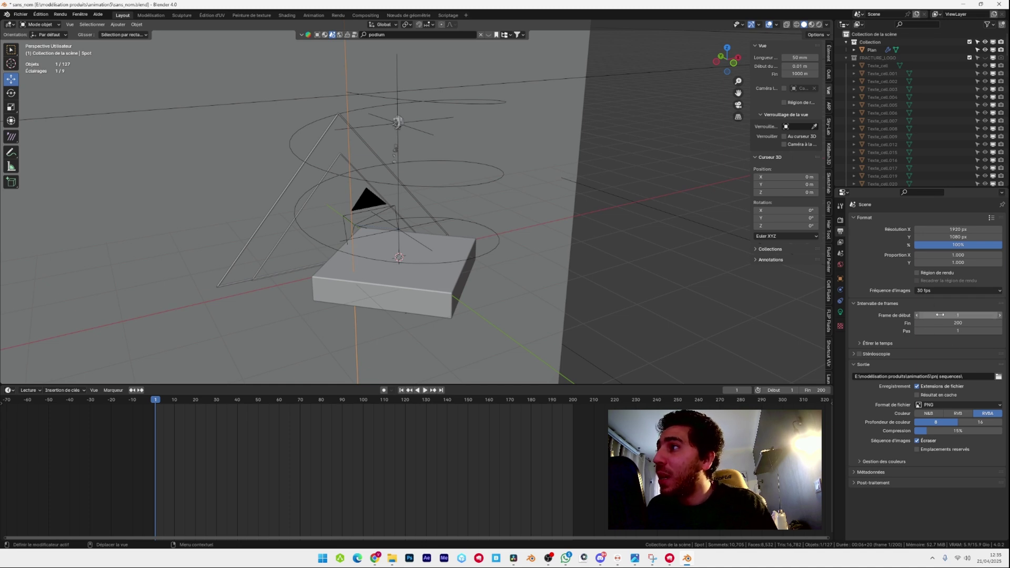
left_click(20, 14)
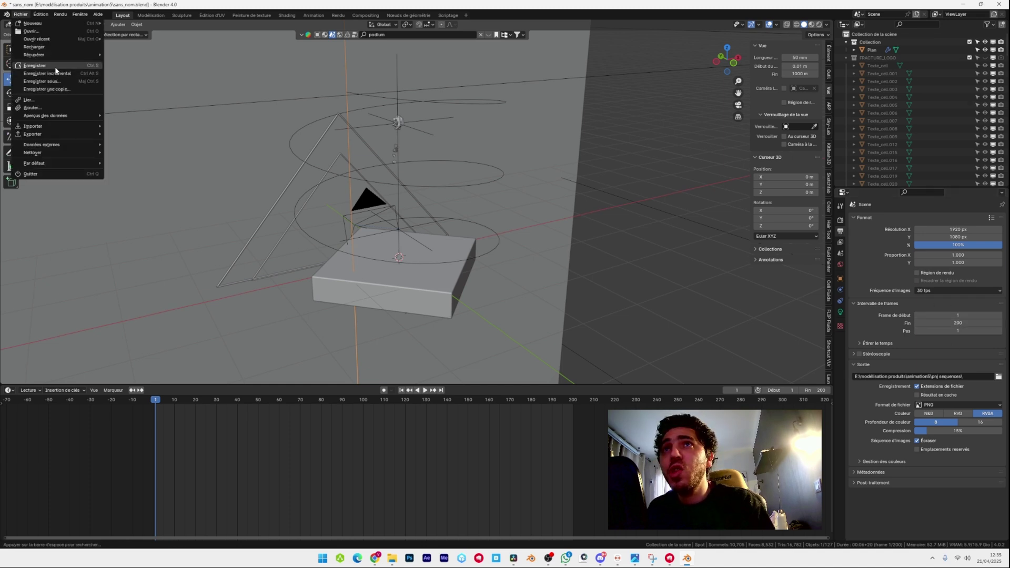
left_click(48, 65)
Open the rendering commands.
left_click(60, 15)
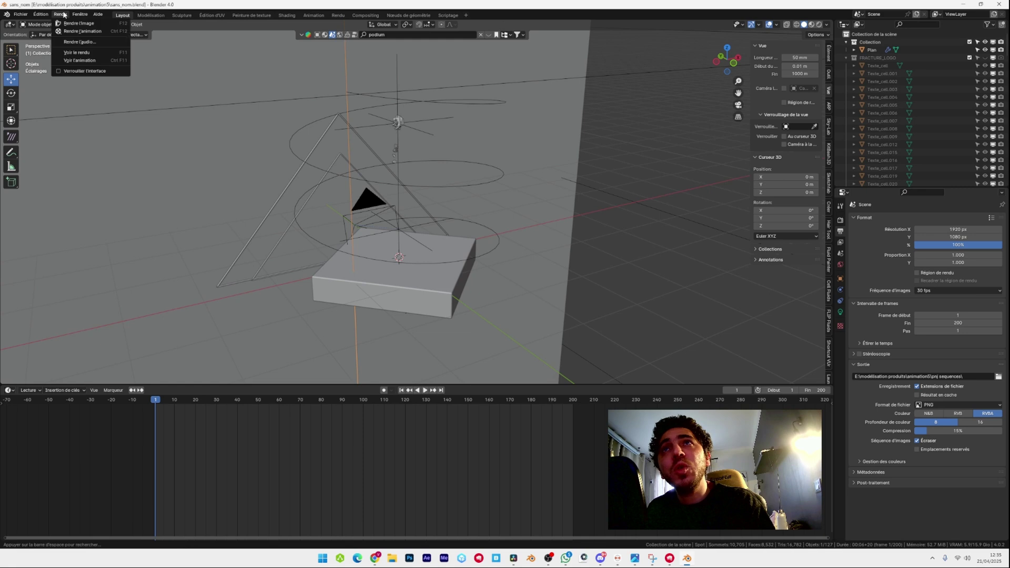